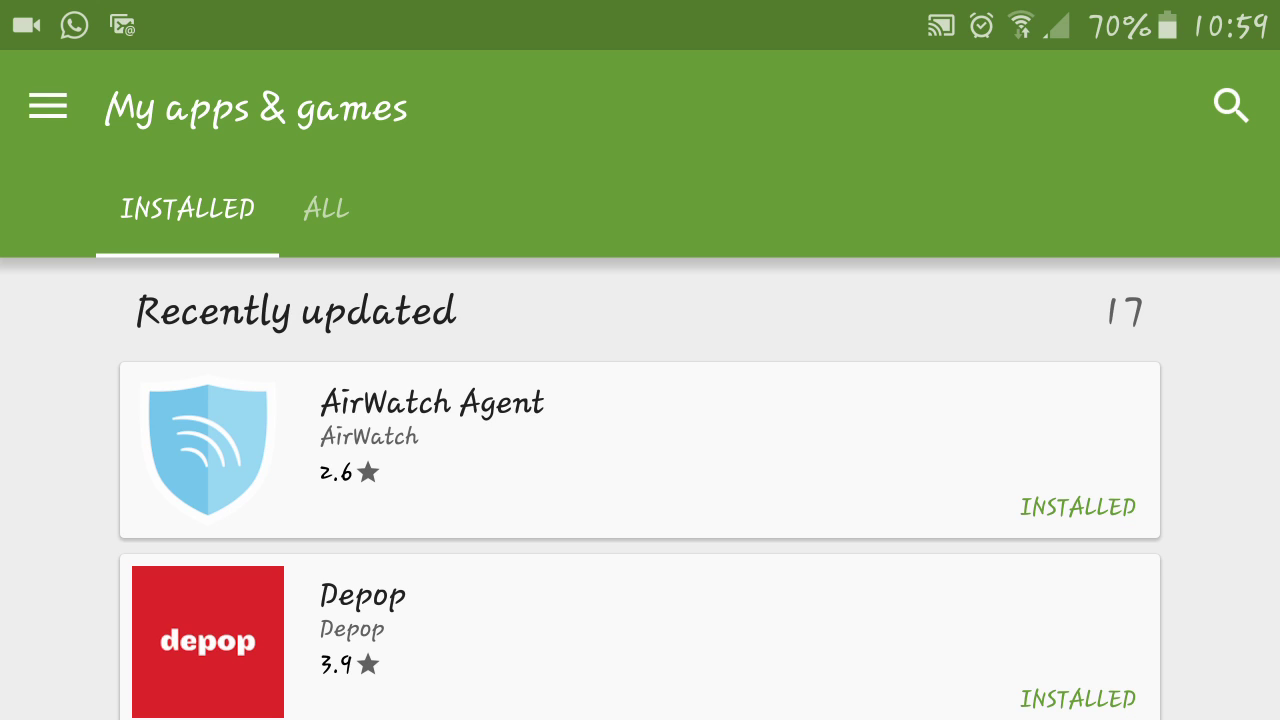
- Search the app store for Kodi and install it, accepting the requested access permissions
left_click(1231, 105)
type("Kodi")
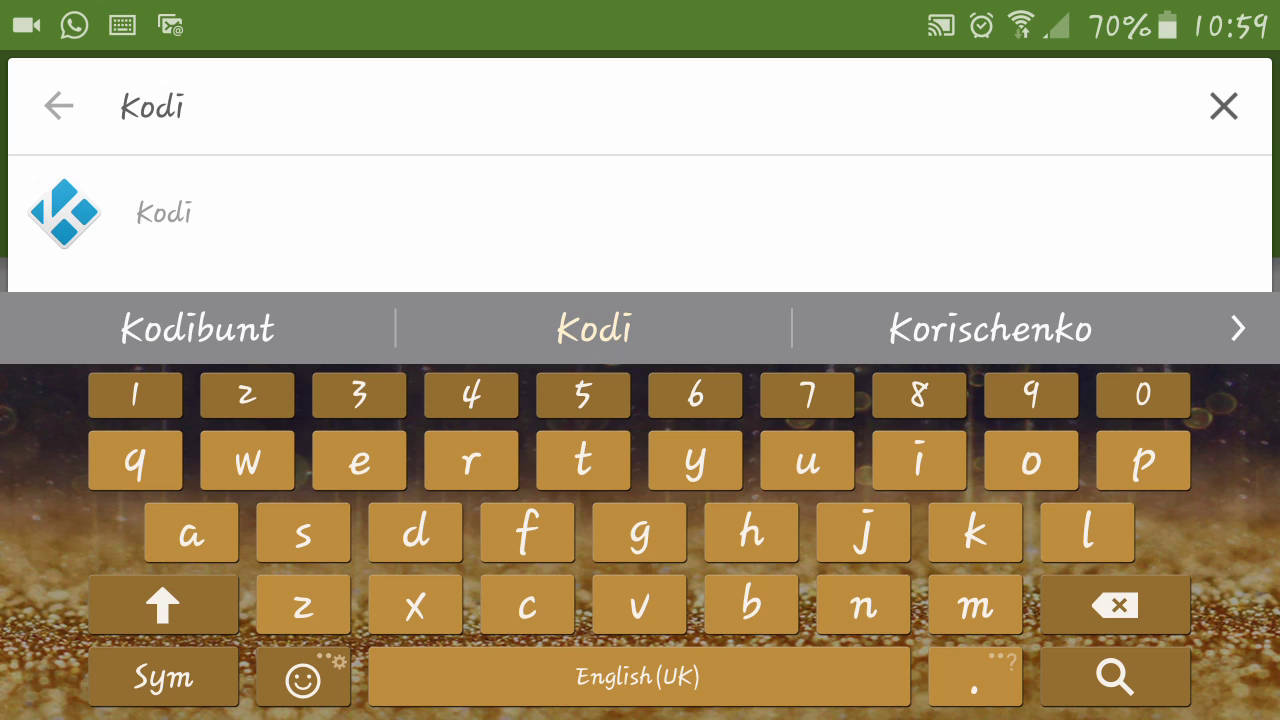
key("Return")
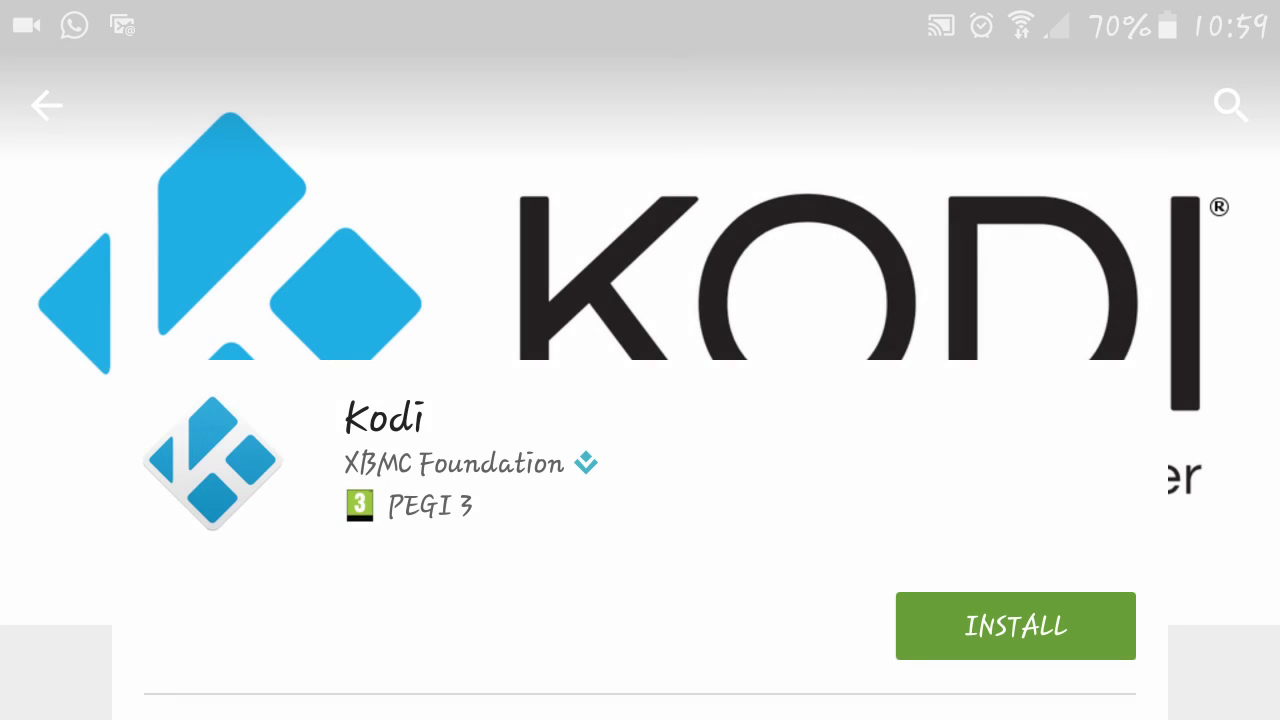
left_click(1015, 626)
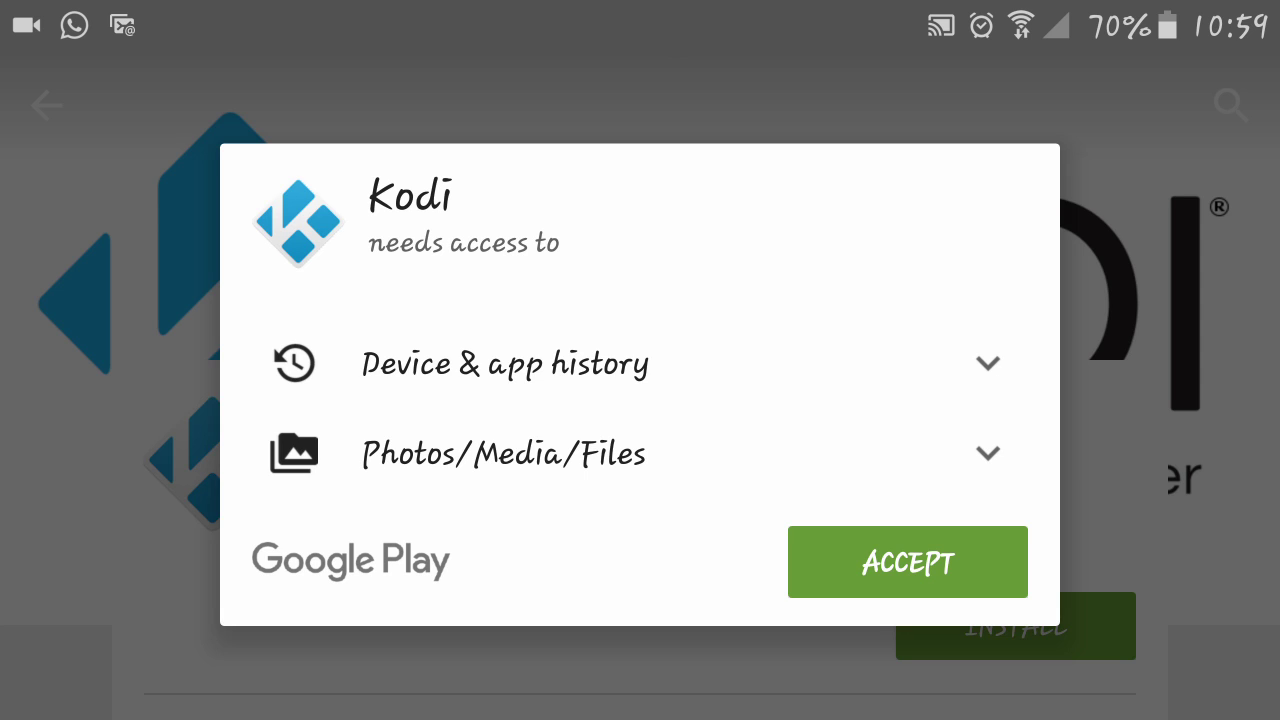
left_click(907, 562)
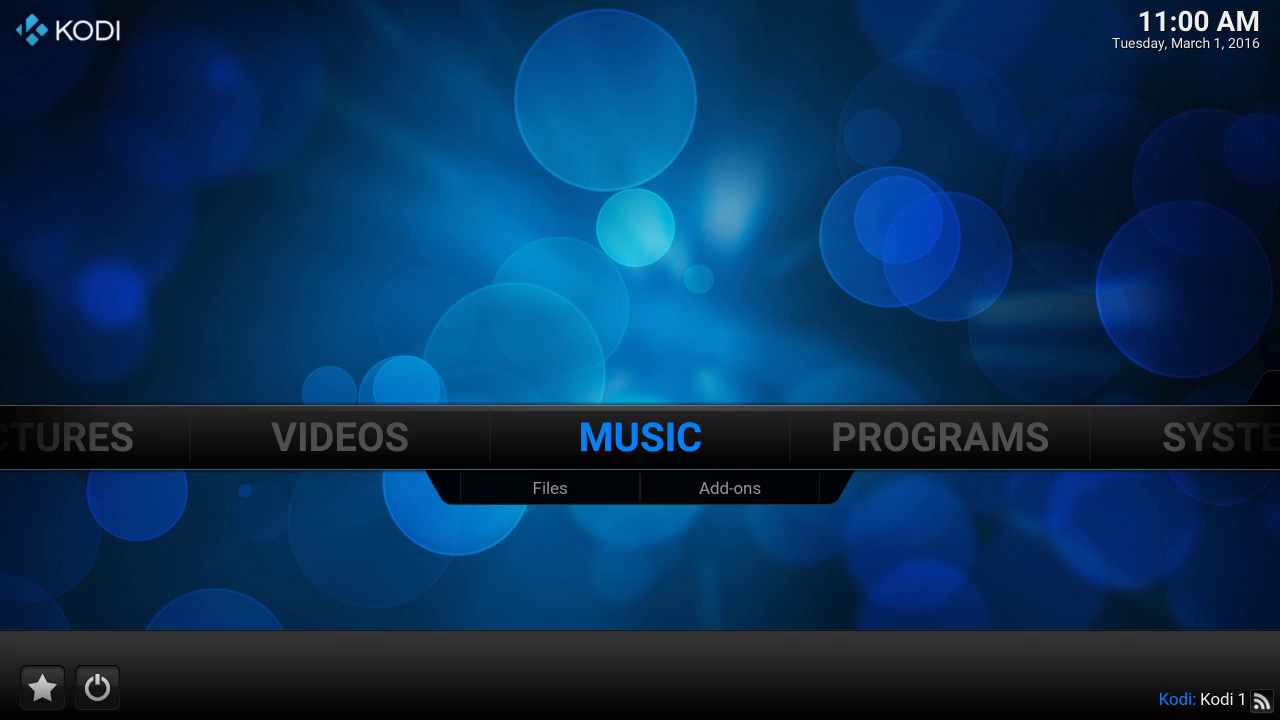
- Open the system file manager in Kodi and start adding a new file source
key("Right")
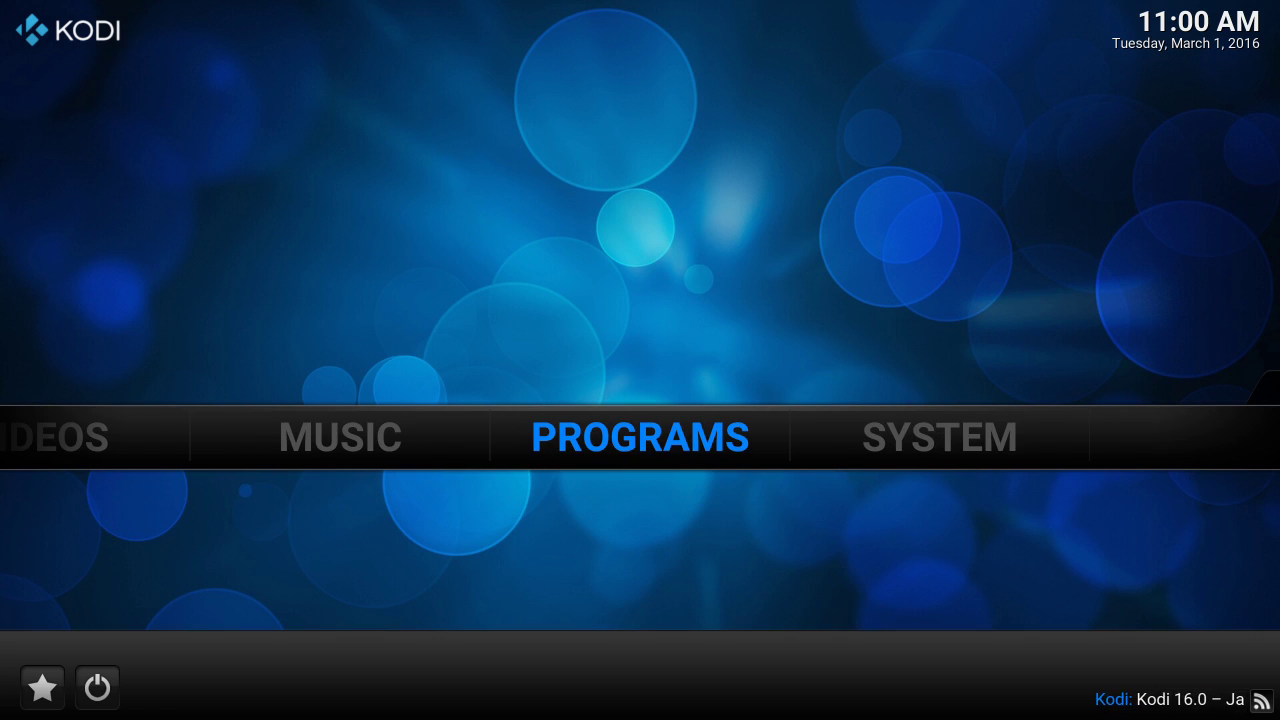
key("Right")
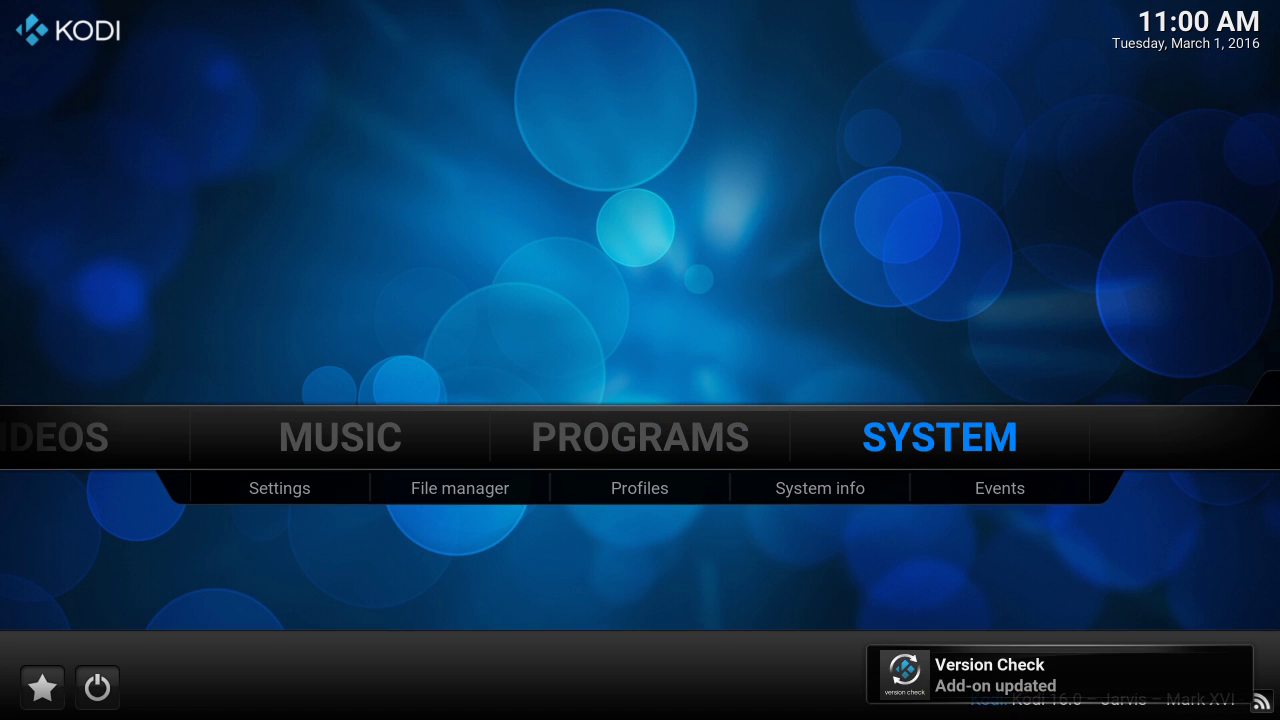
key("Down")
key("Right")
key("Return")
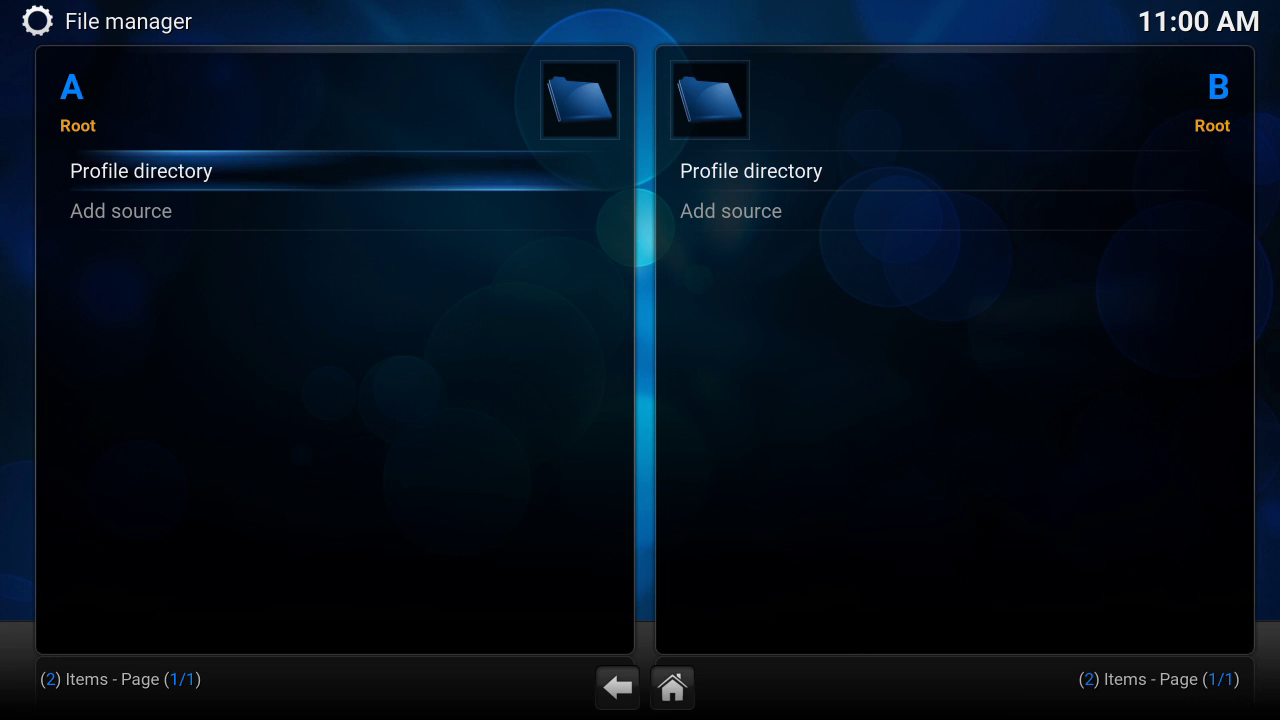
key("Down")
key("Return")
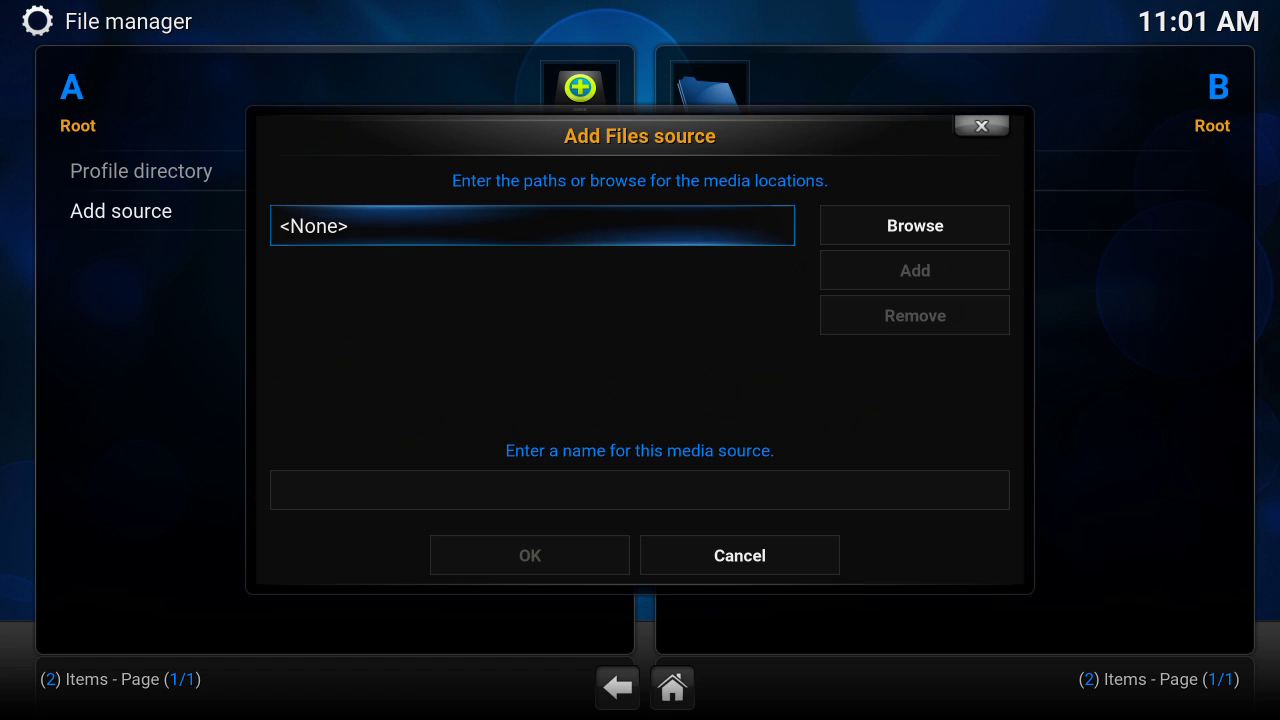
key("Return")
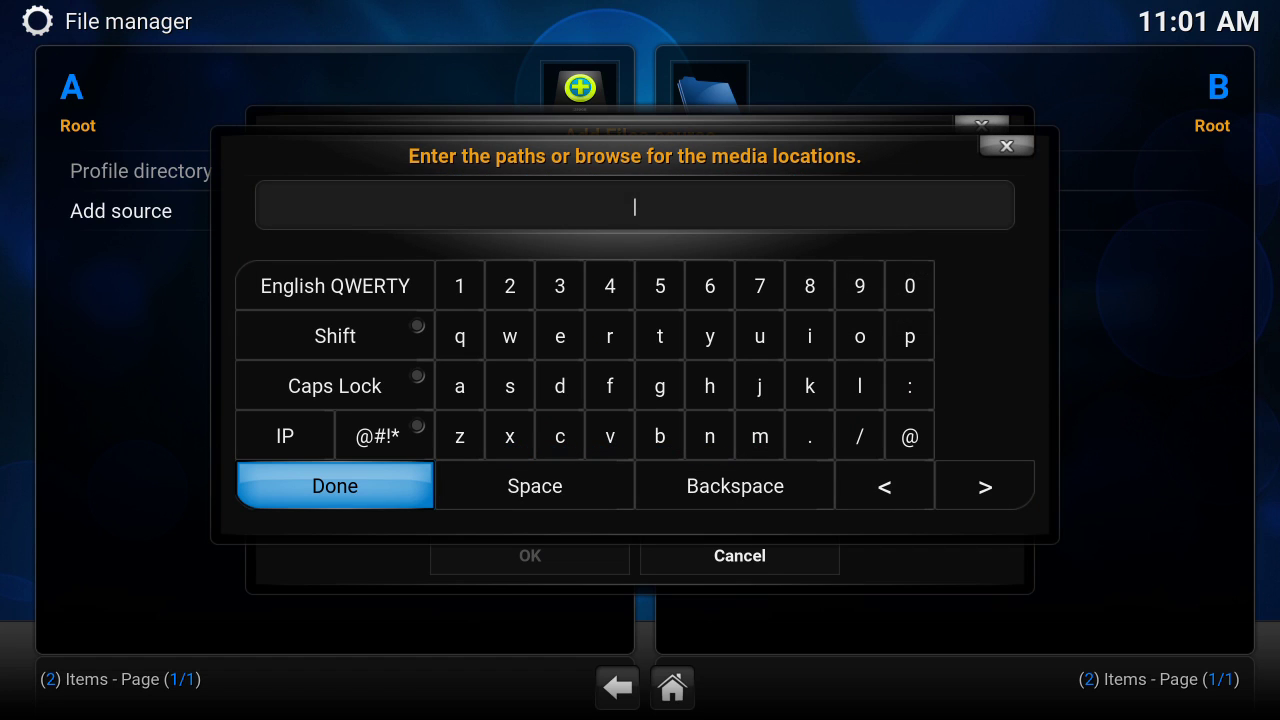
type("h")
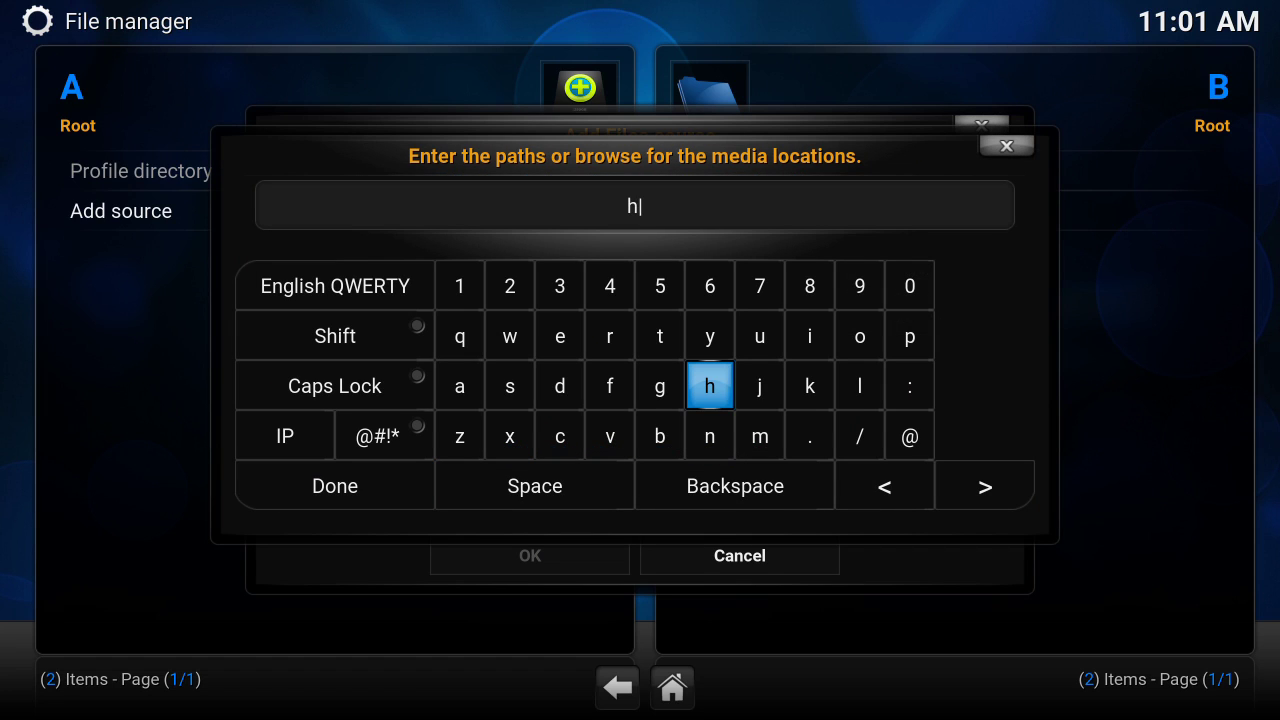
type("ttp")
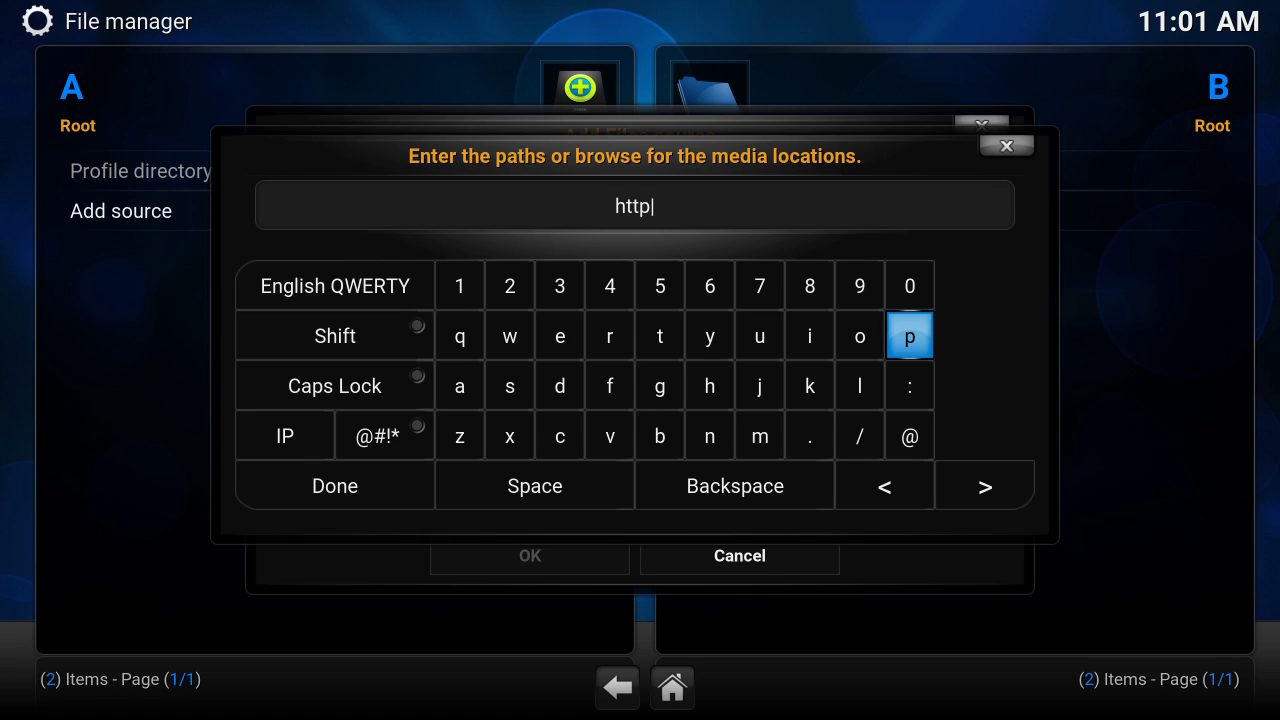
type(":")
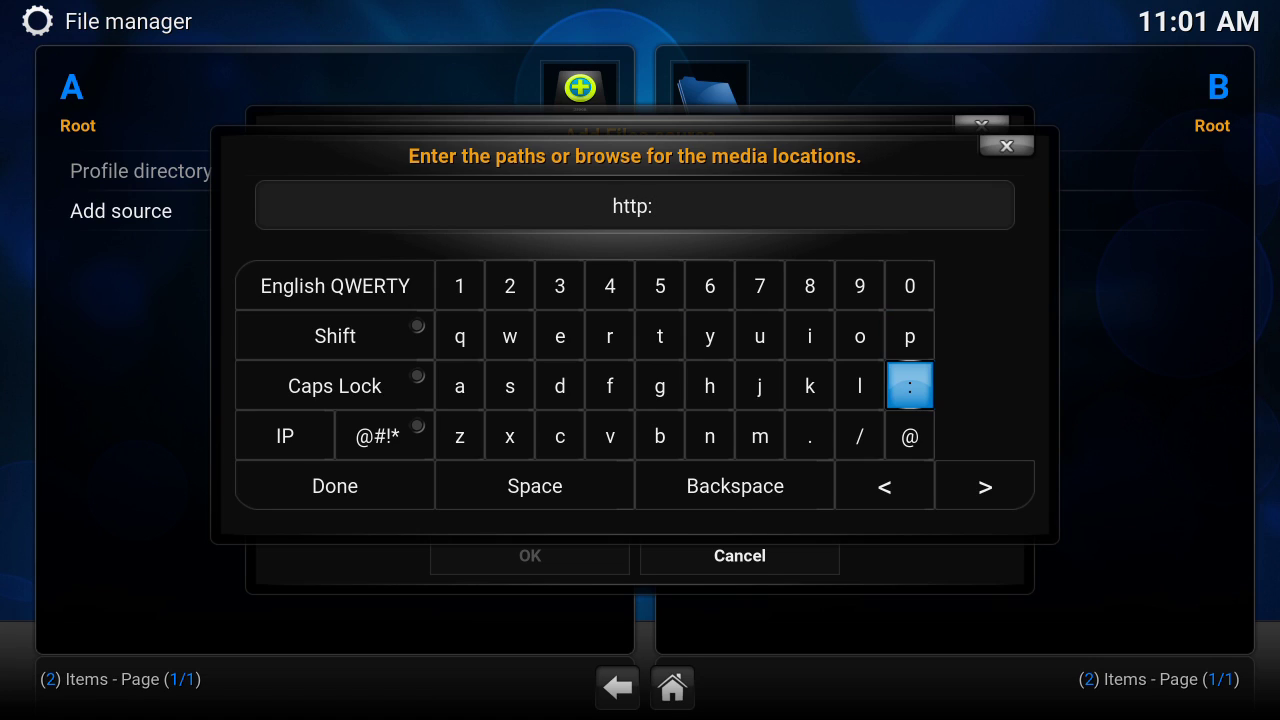
left_click(384, 435)
type("//")
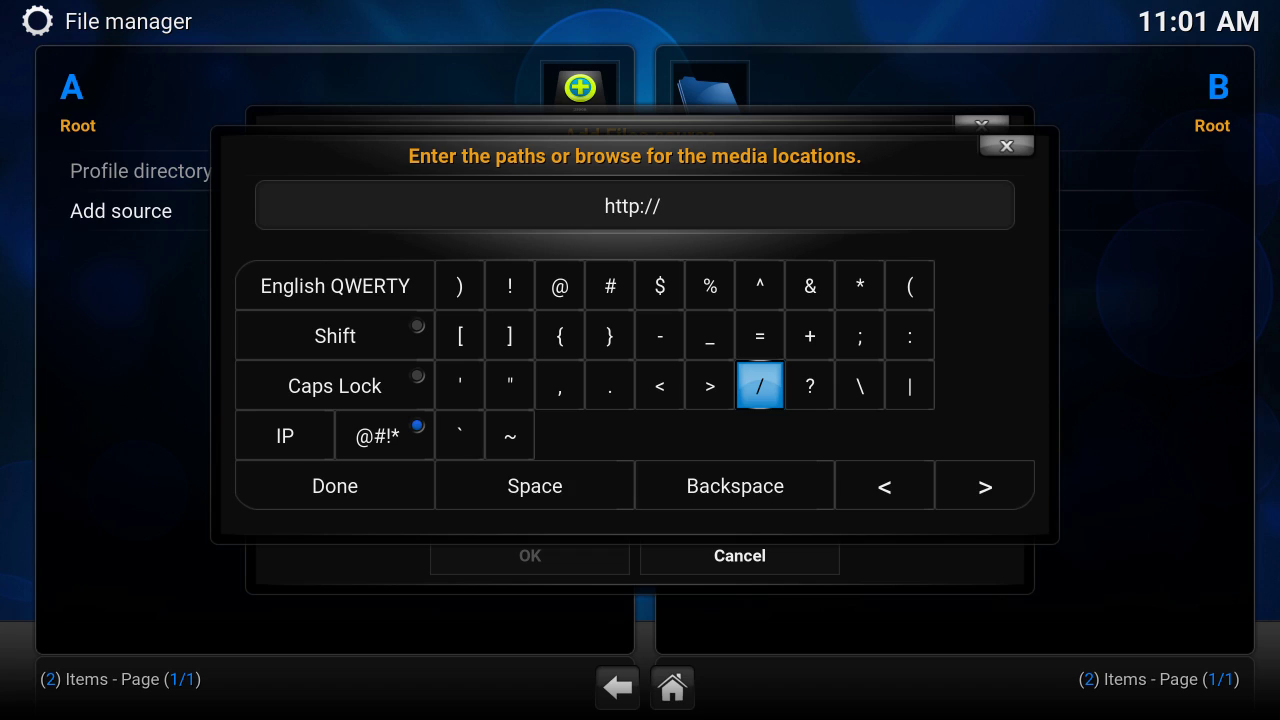
left_click(384, 435)
type("f")
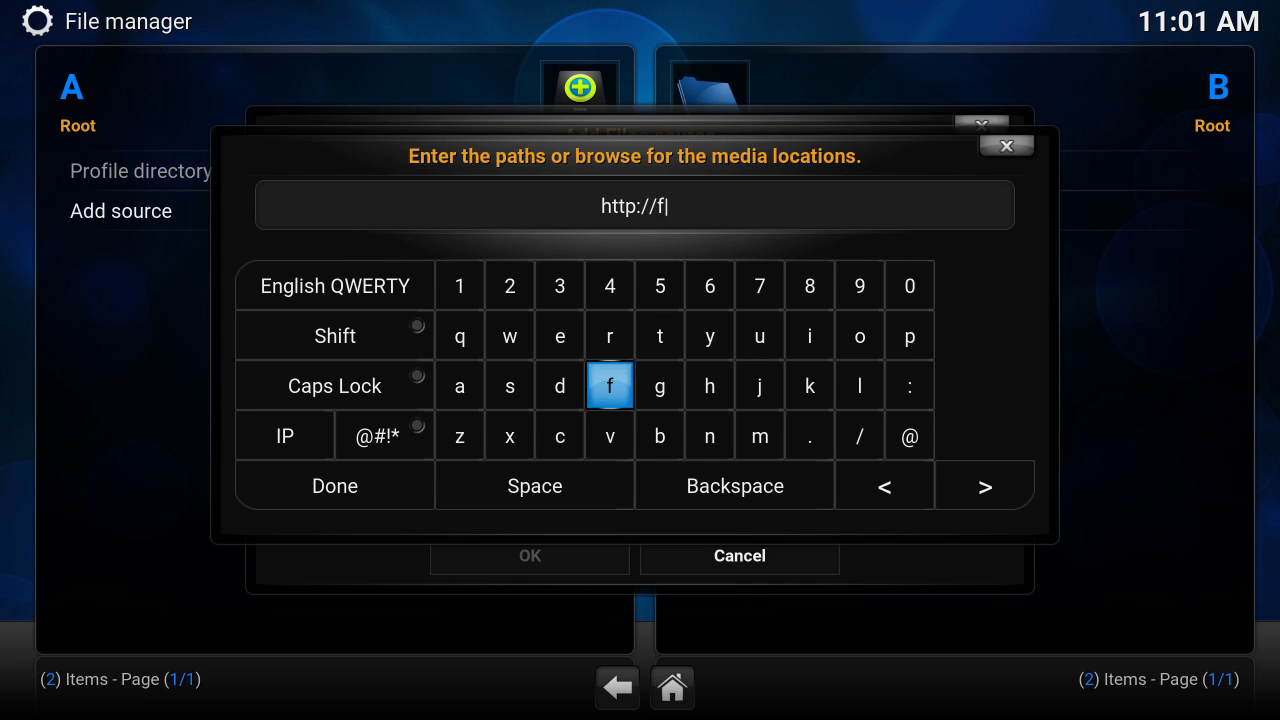
type("usi")
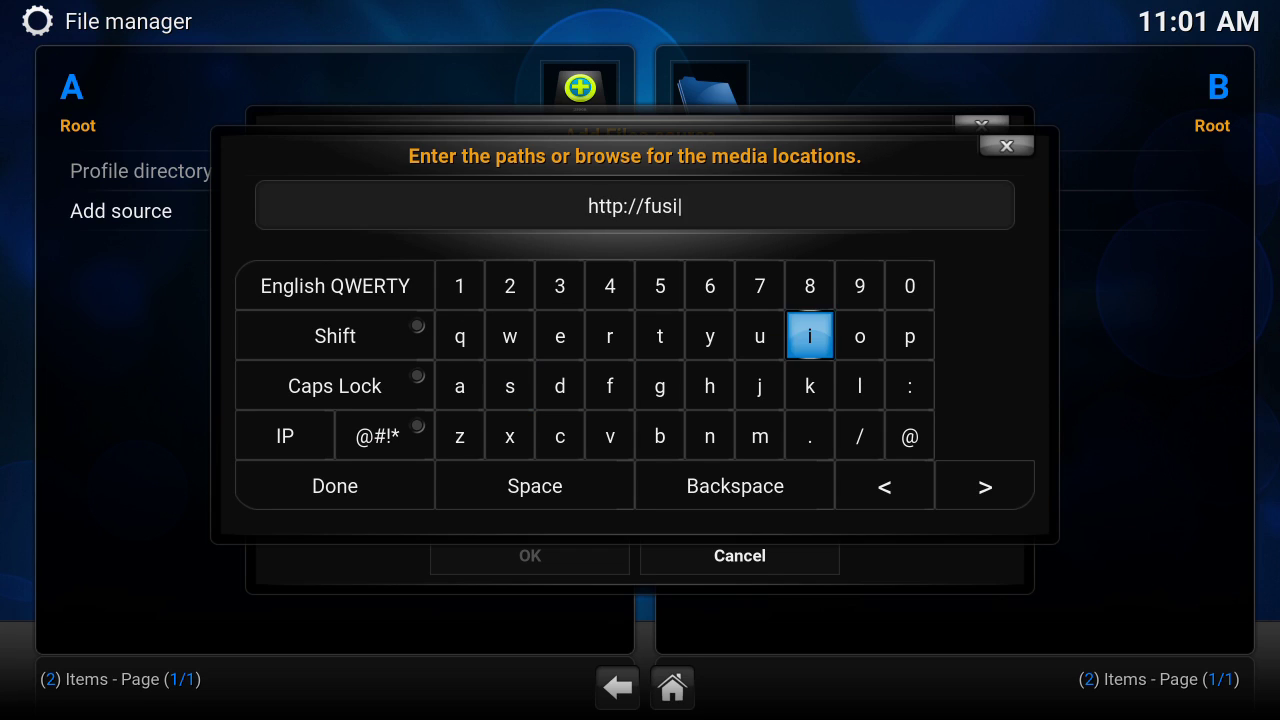
type("on.tv")
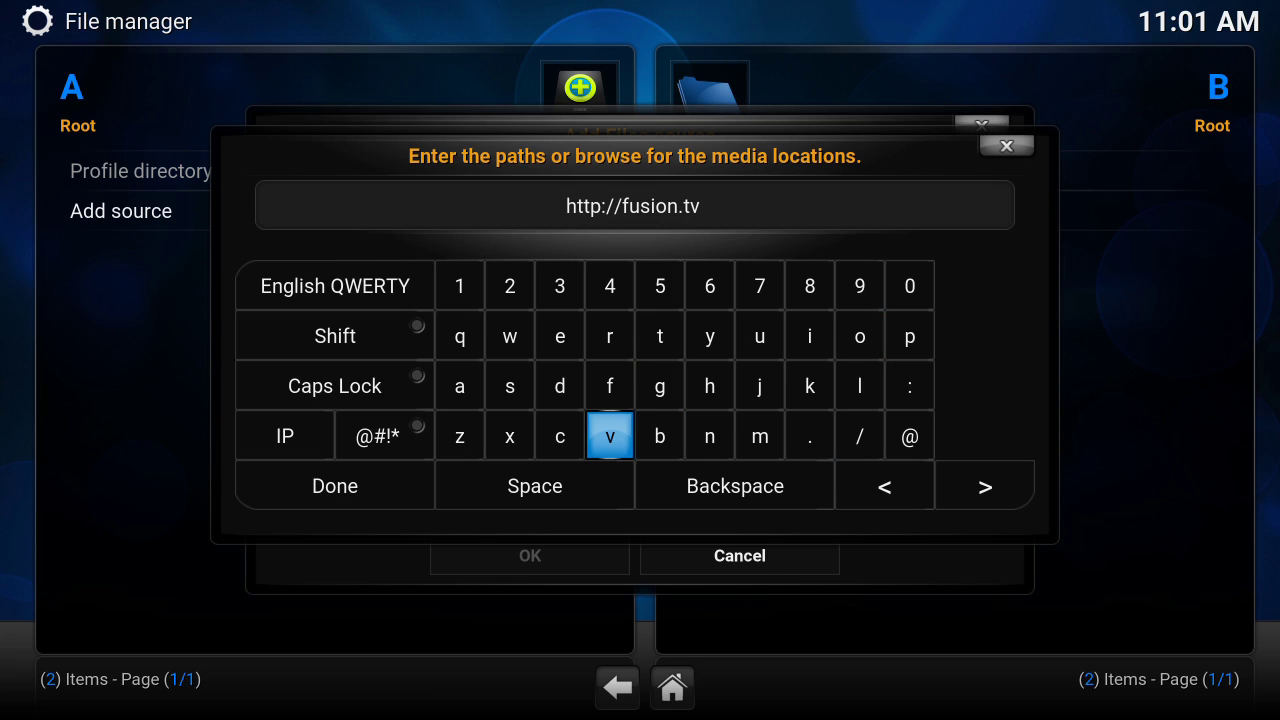
type("add")
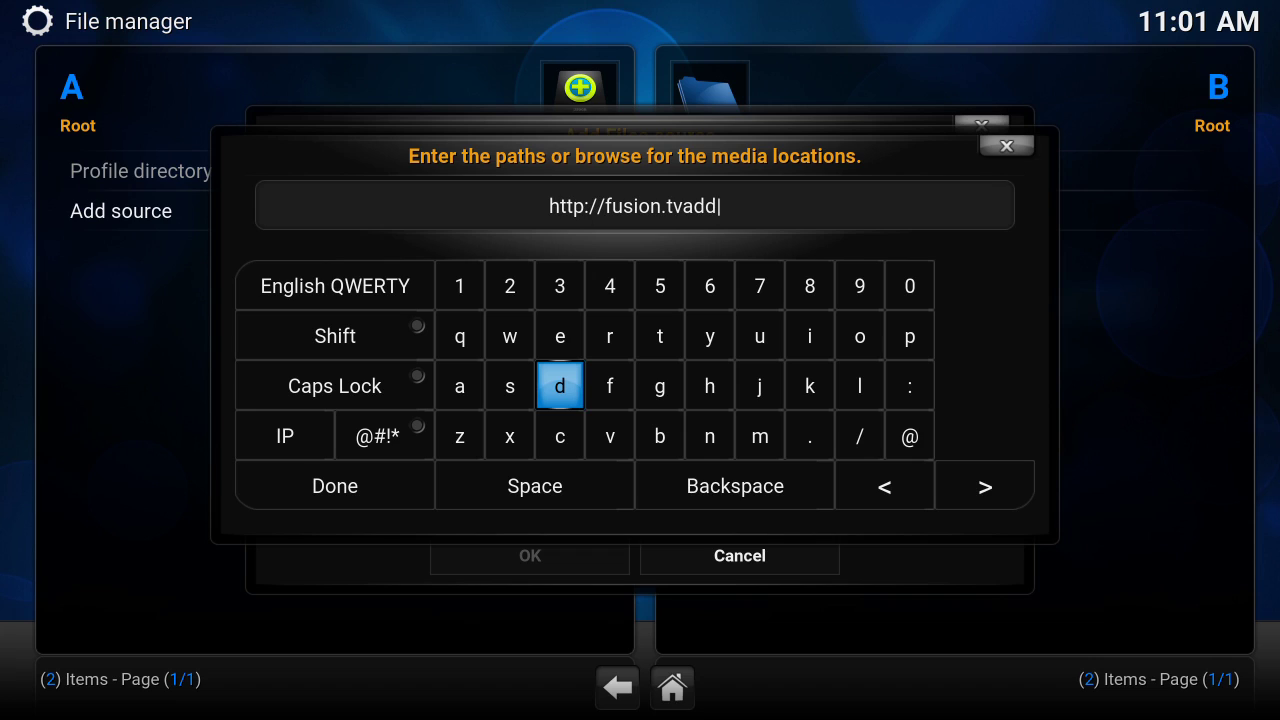
type("ons")
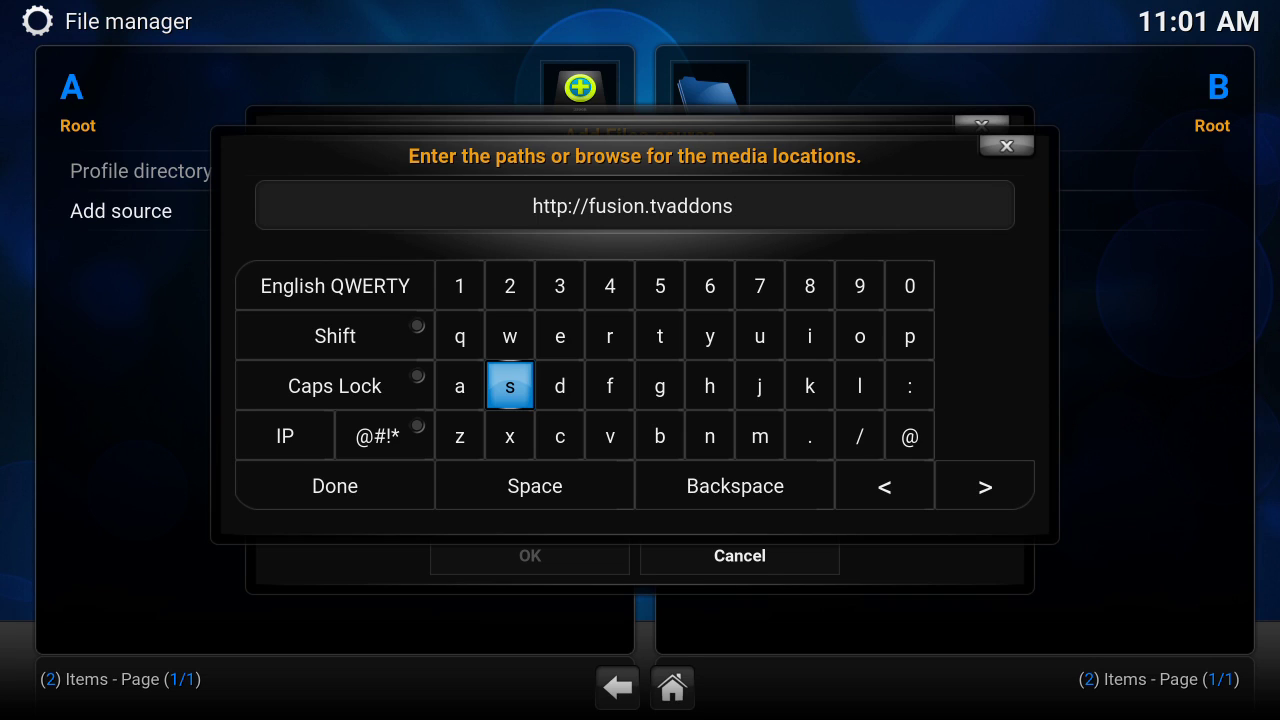
type(".a")
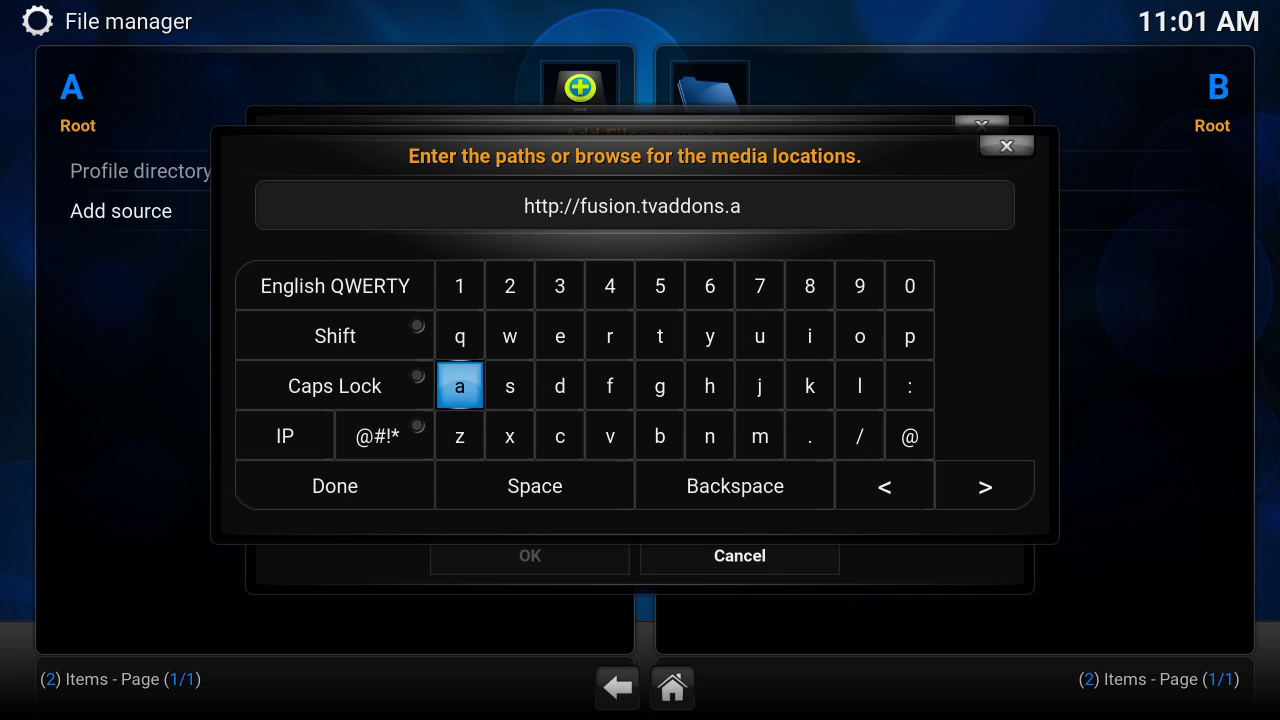
type("g")
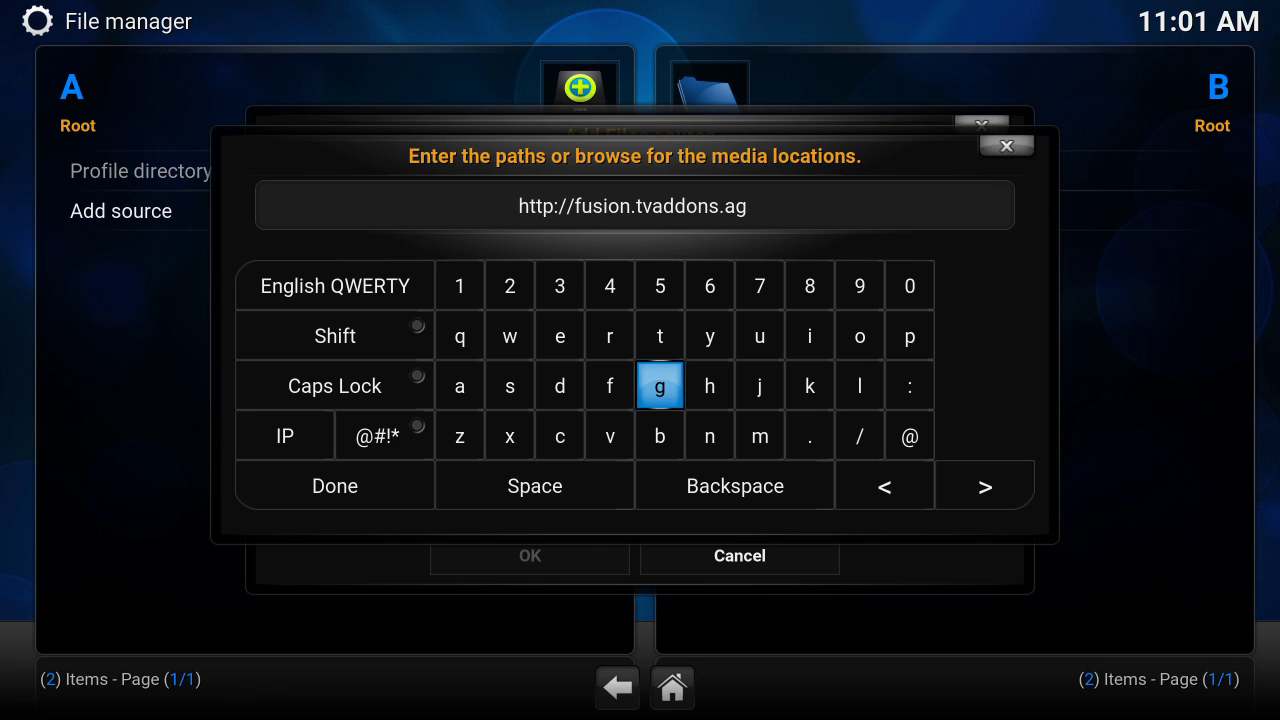
key("Down")
key("Down")
key("Left")
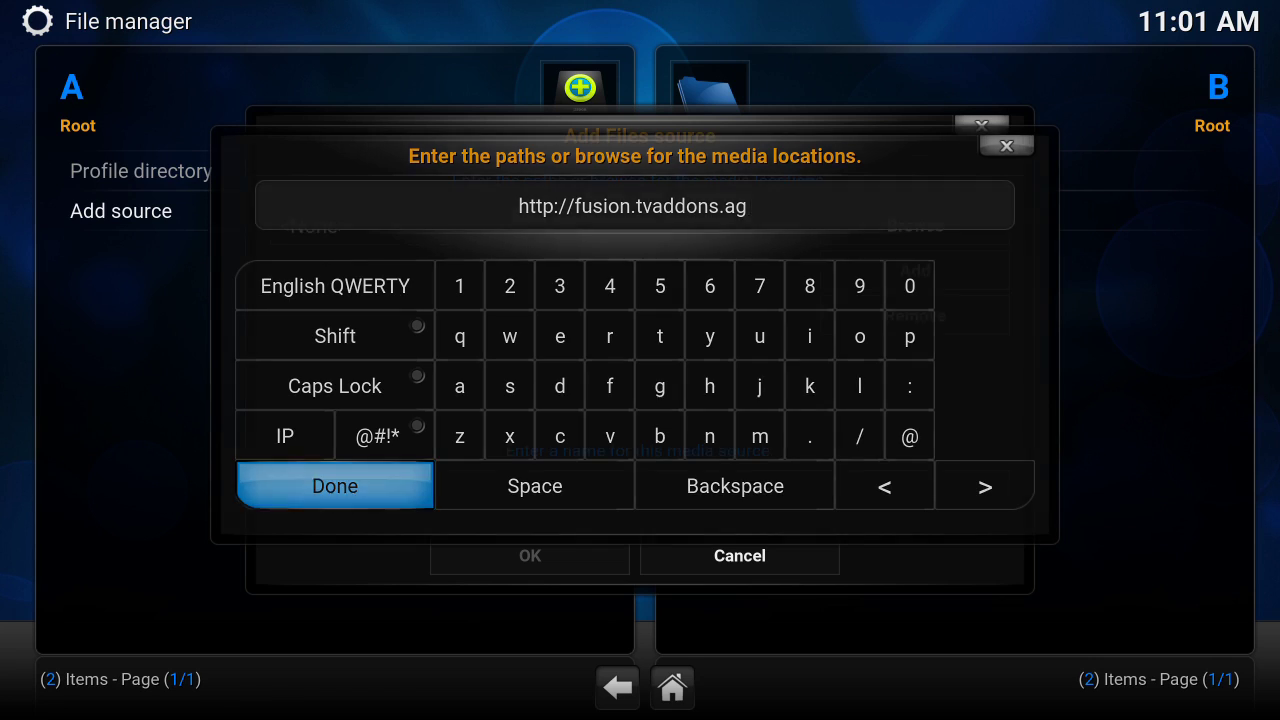
key("Return")
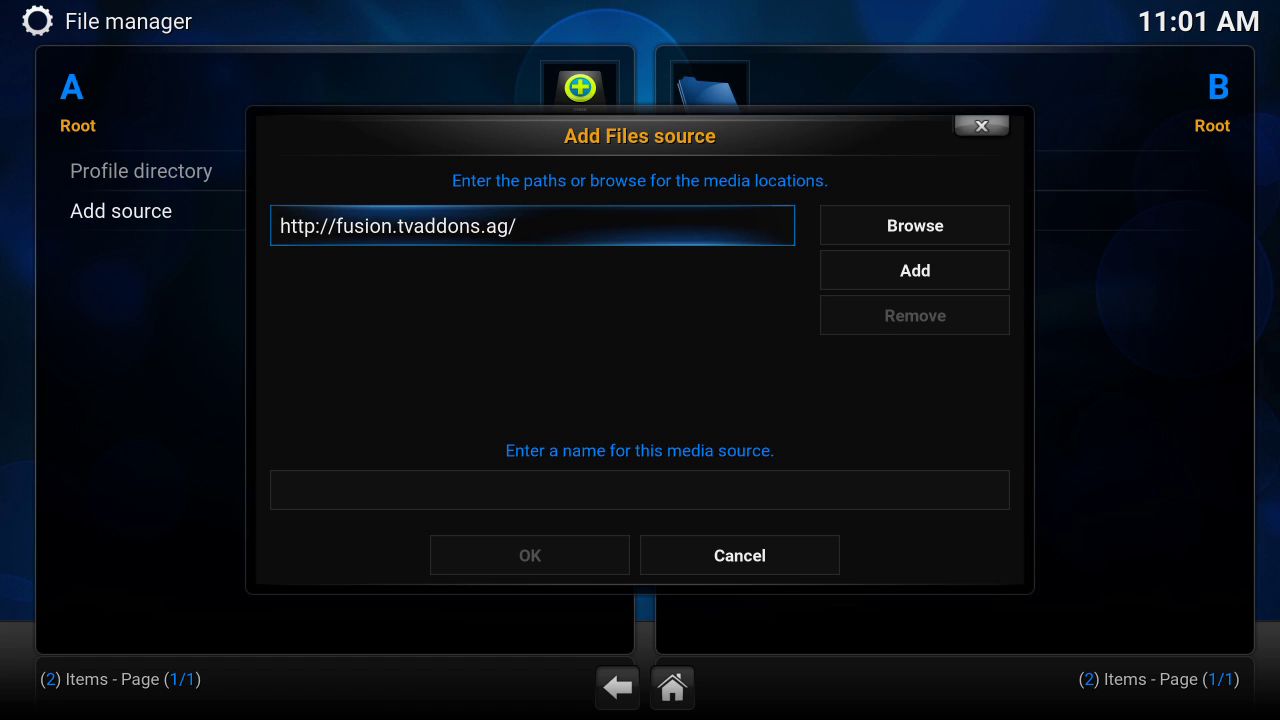
- Name the media source ftv, save it and return to the home screen
key("Down")
key("Return")
type("ftv")
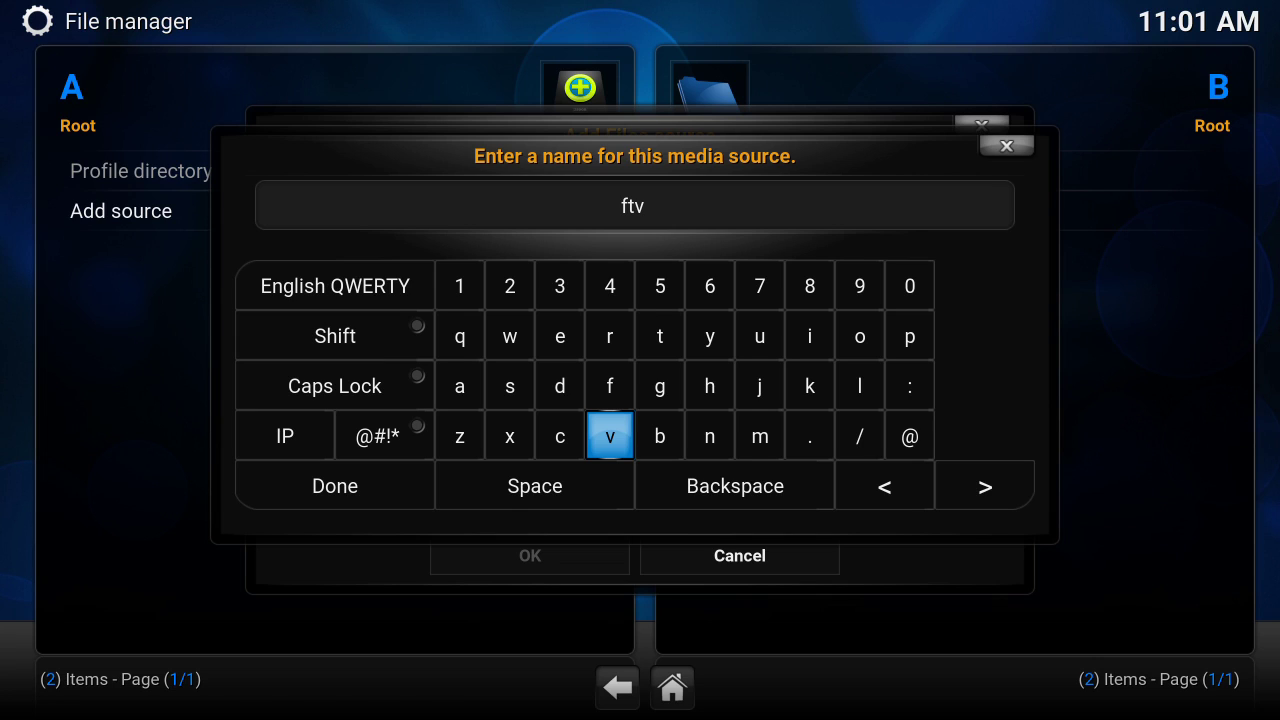
key("Return")
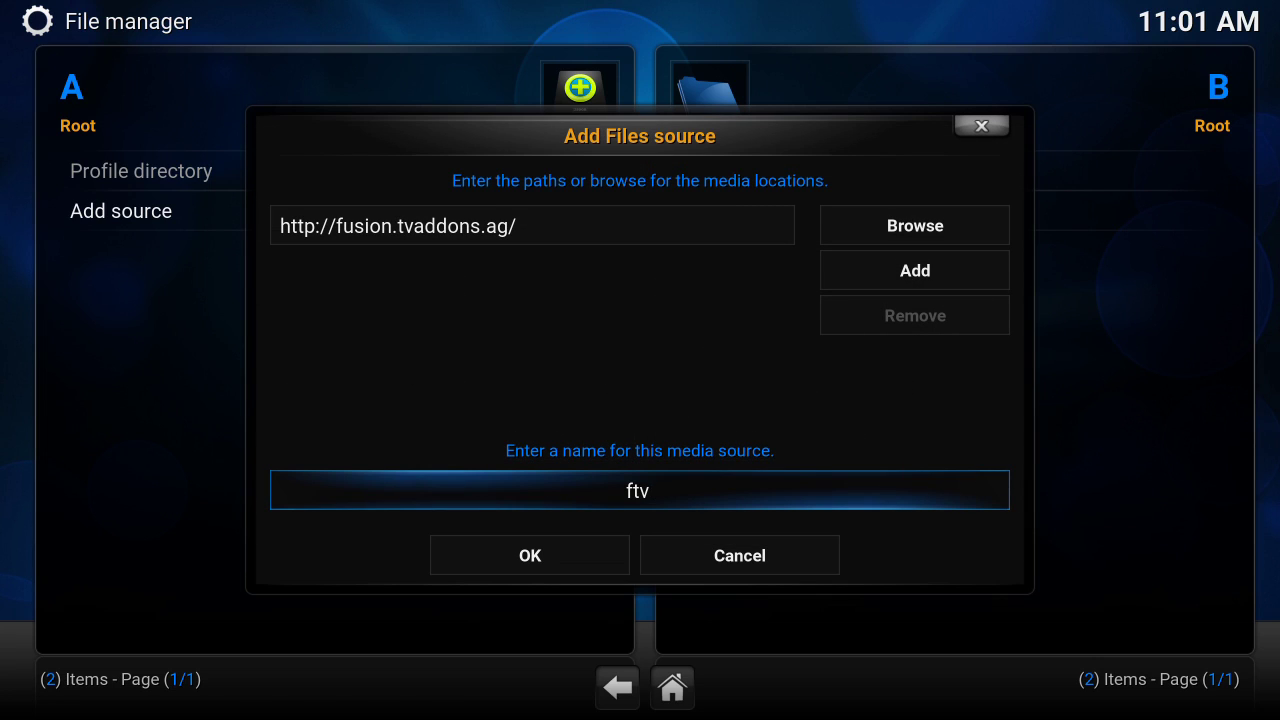
key("Down")
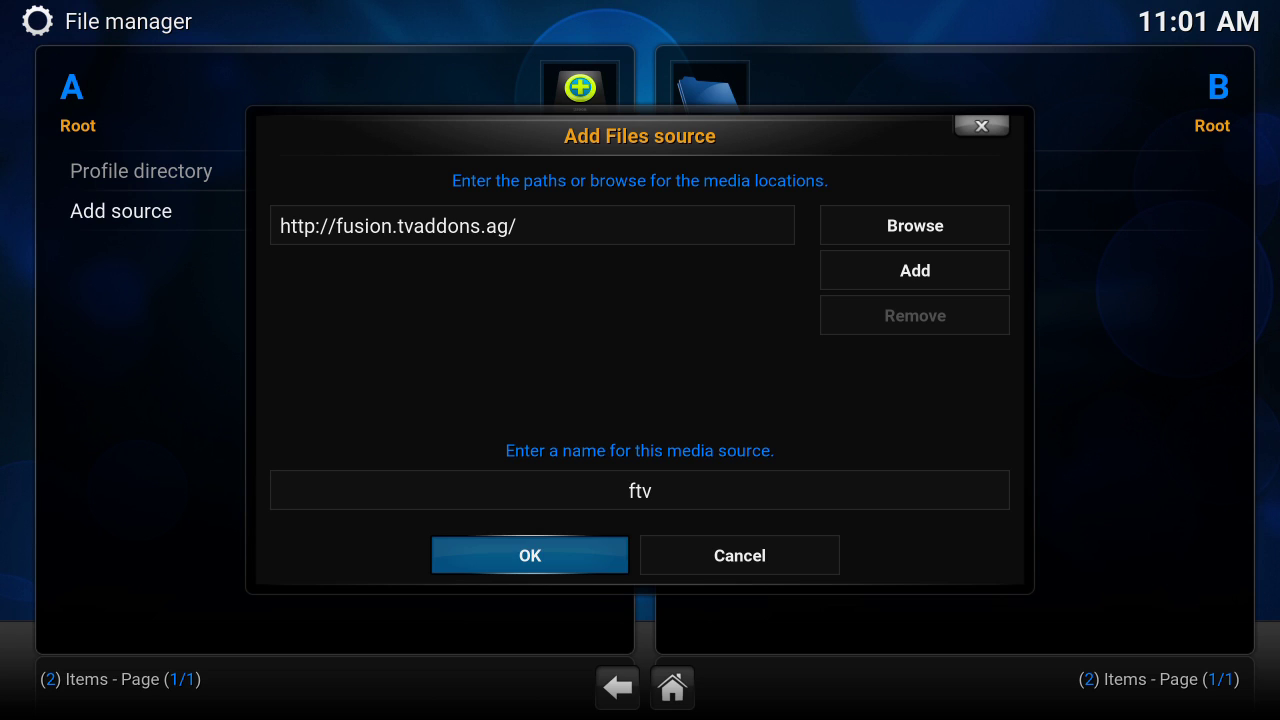
key("Return")
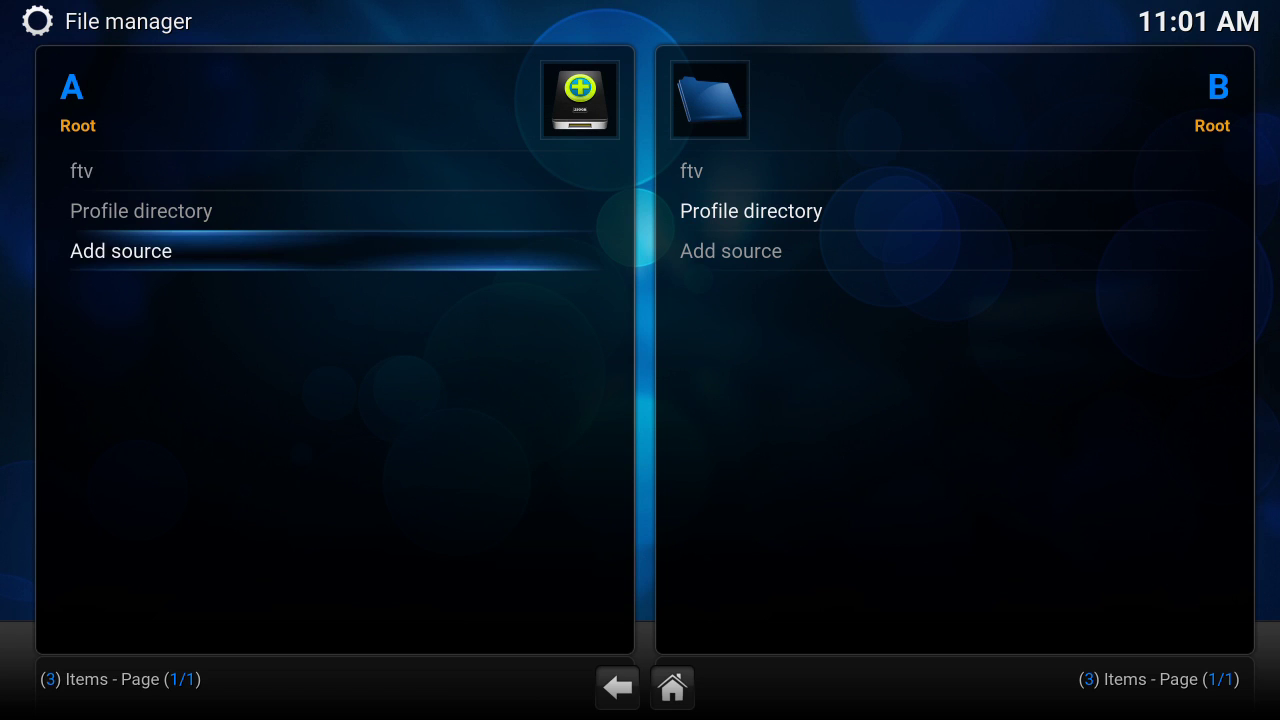
key("Escape")
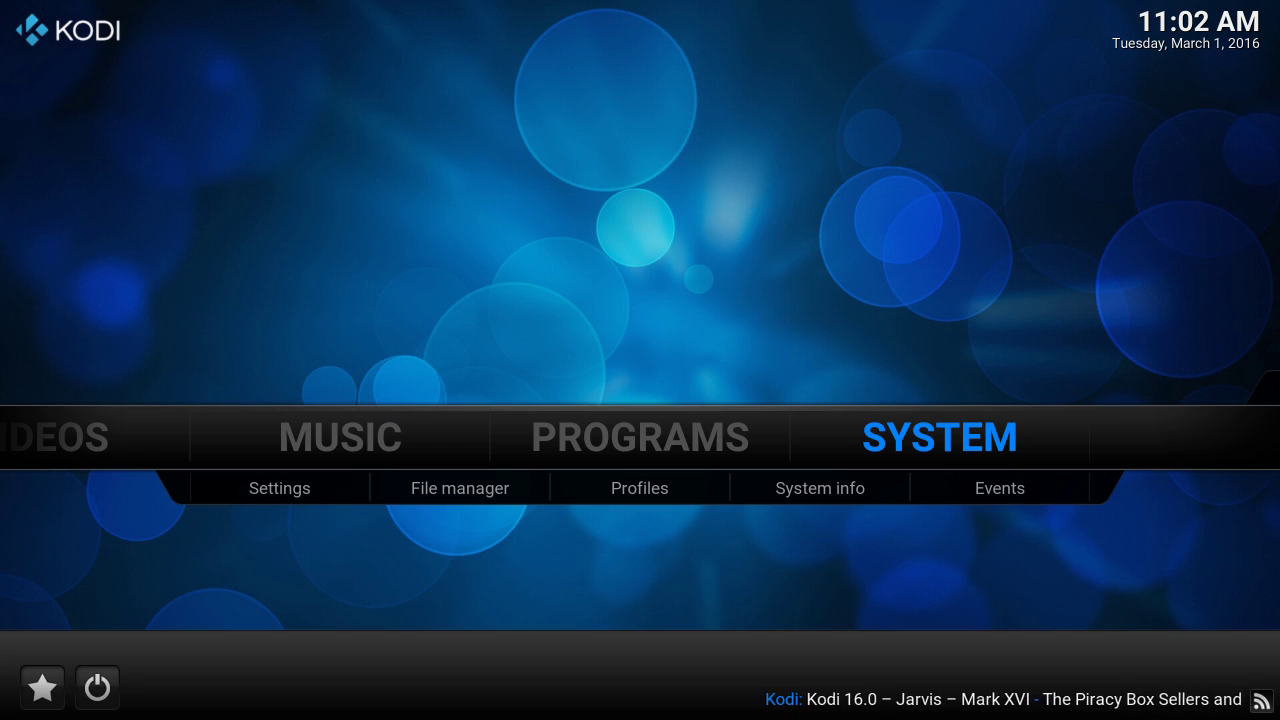
- Open the system settings and go to the add-ons management page
key("Return")
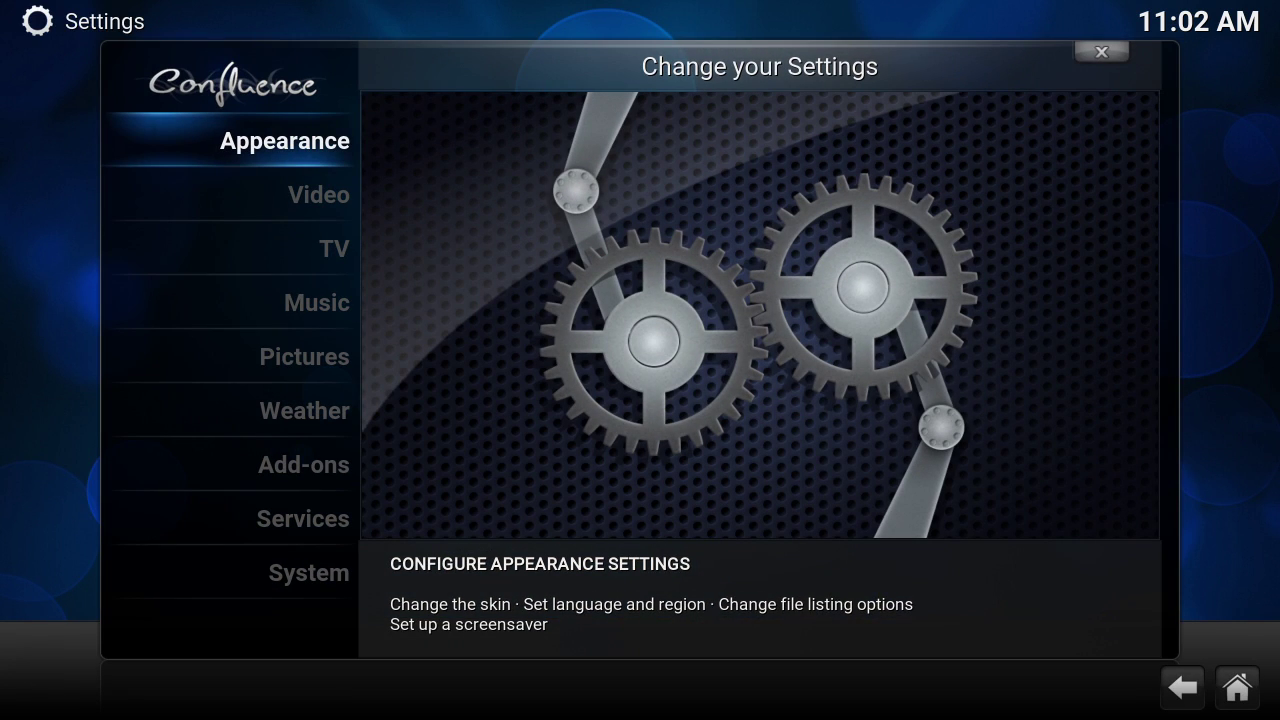
key("Up")
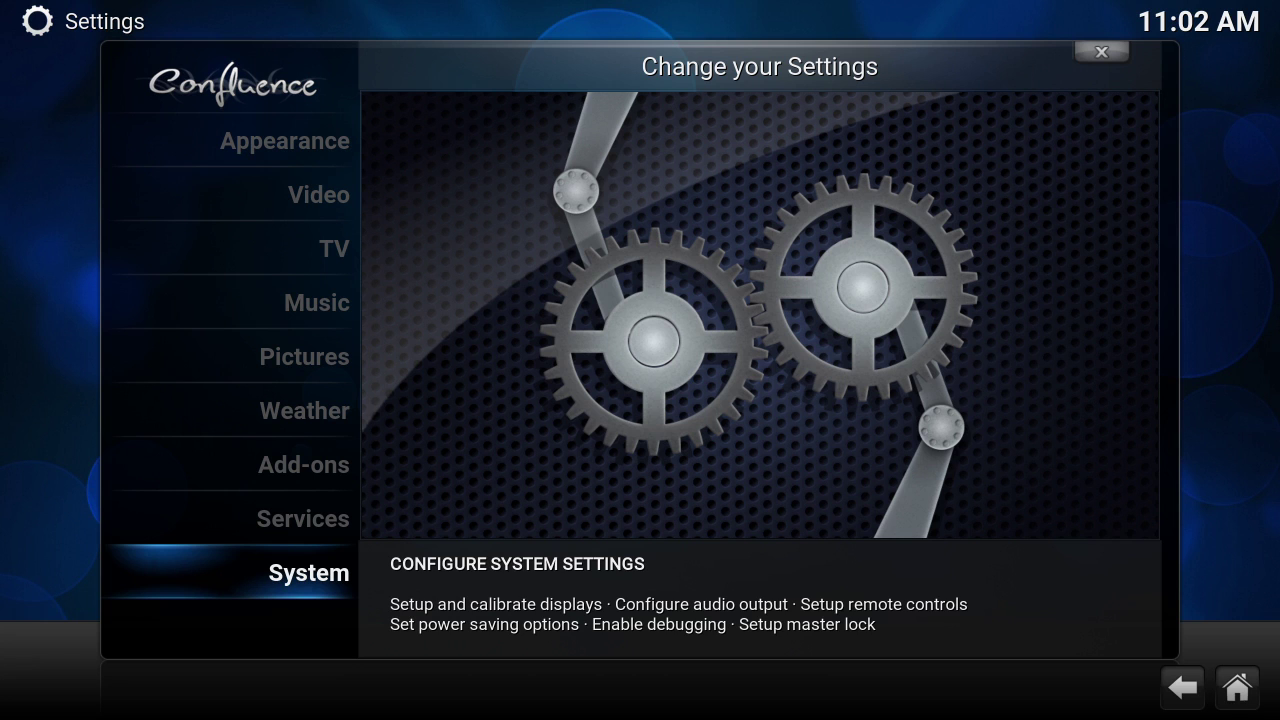
key("Up")
key("Up")
key("Return")
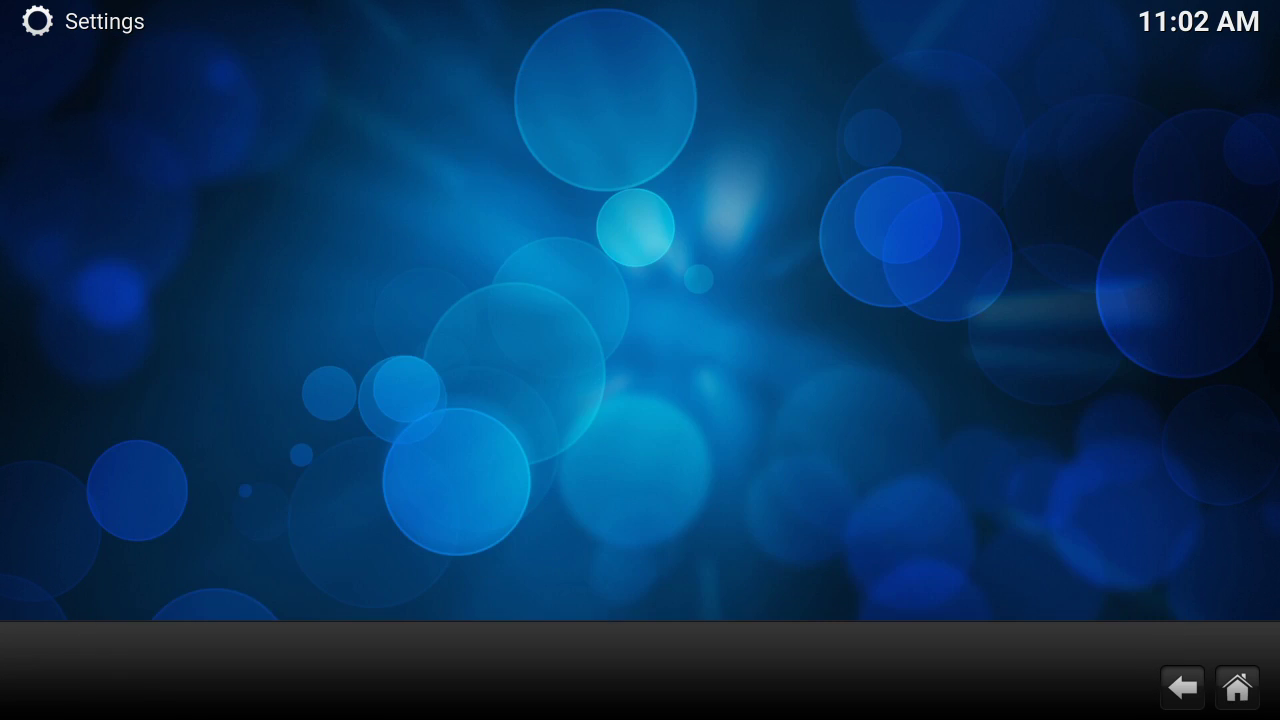
key("Return")
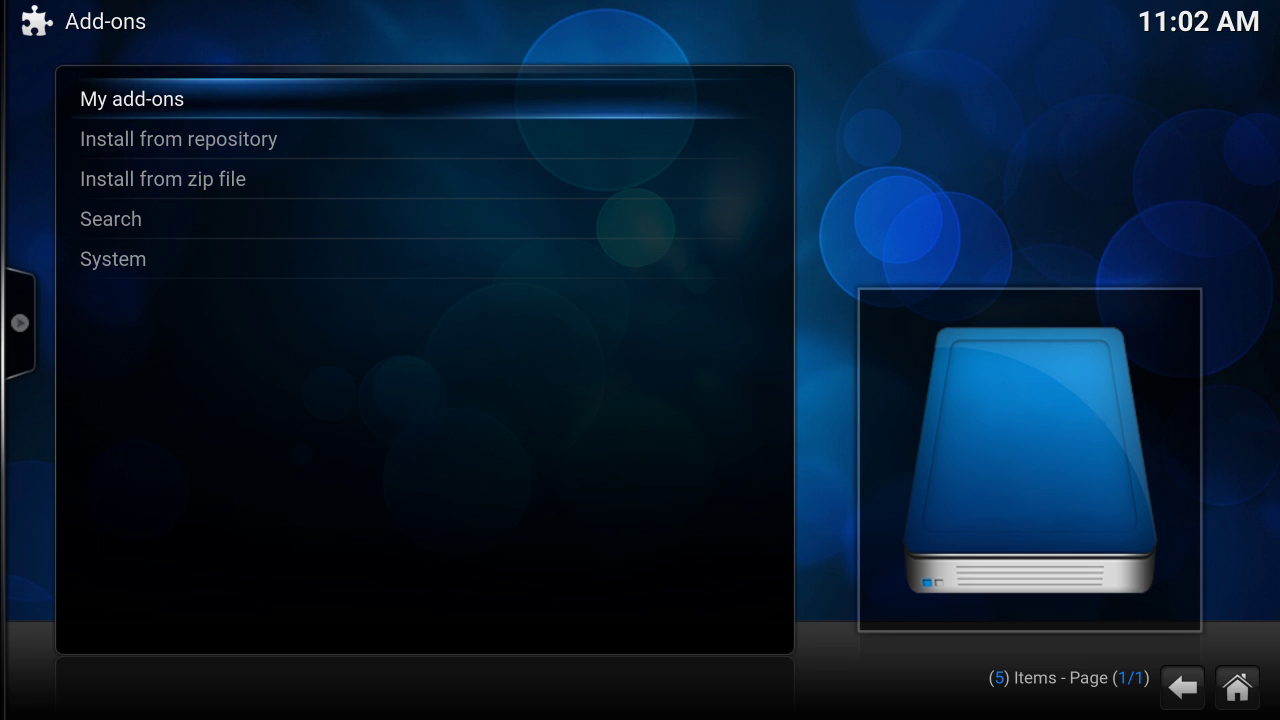
- Choose to install an add-on from a zip file and open the ftv source
key("Down")
key("Down")
key("Return")
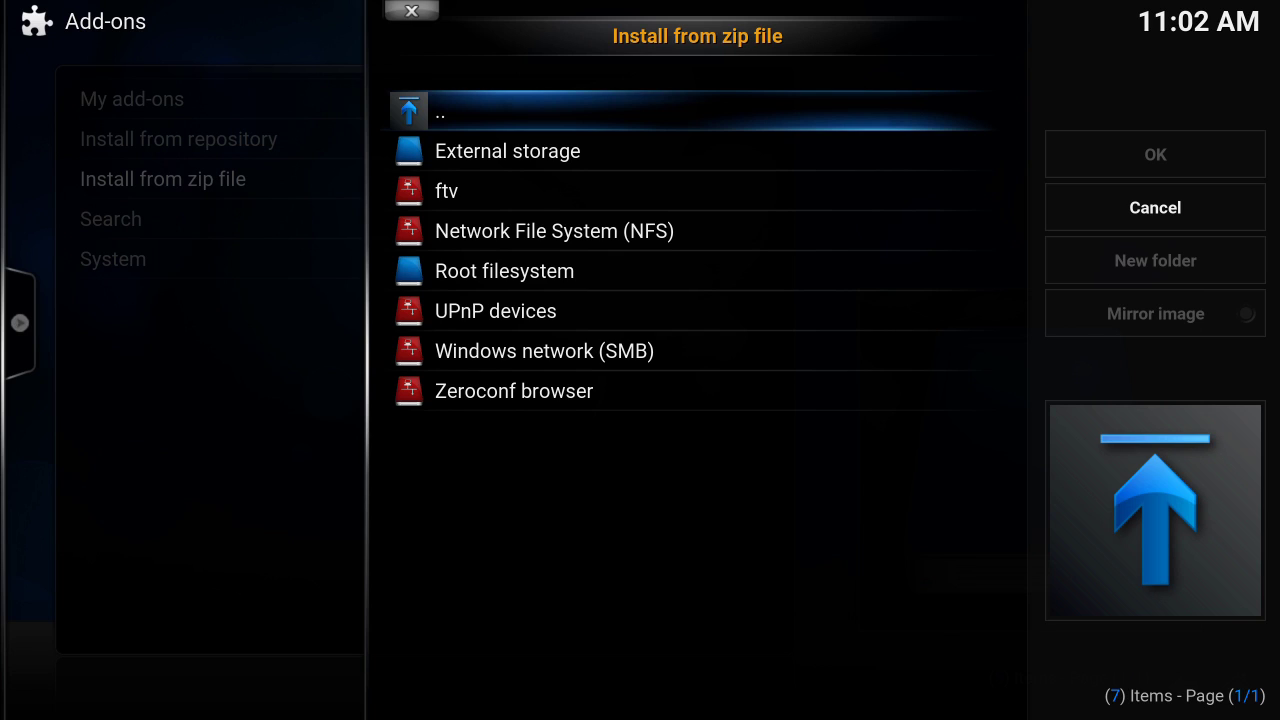
key("Down")
key("Down")
key("Return")
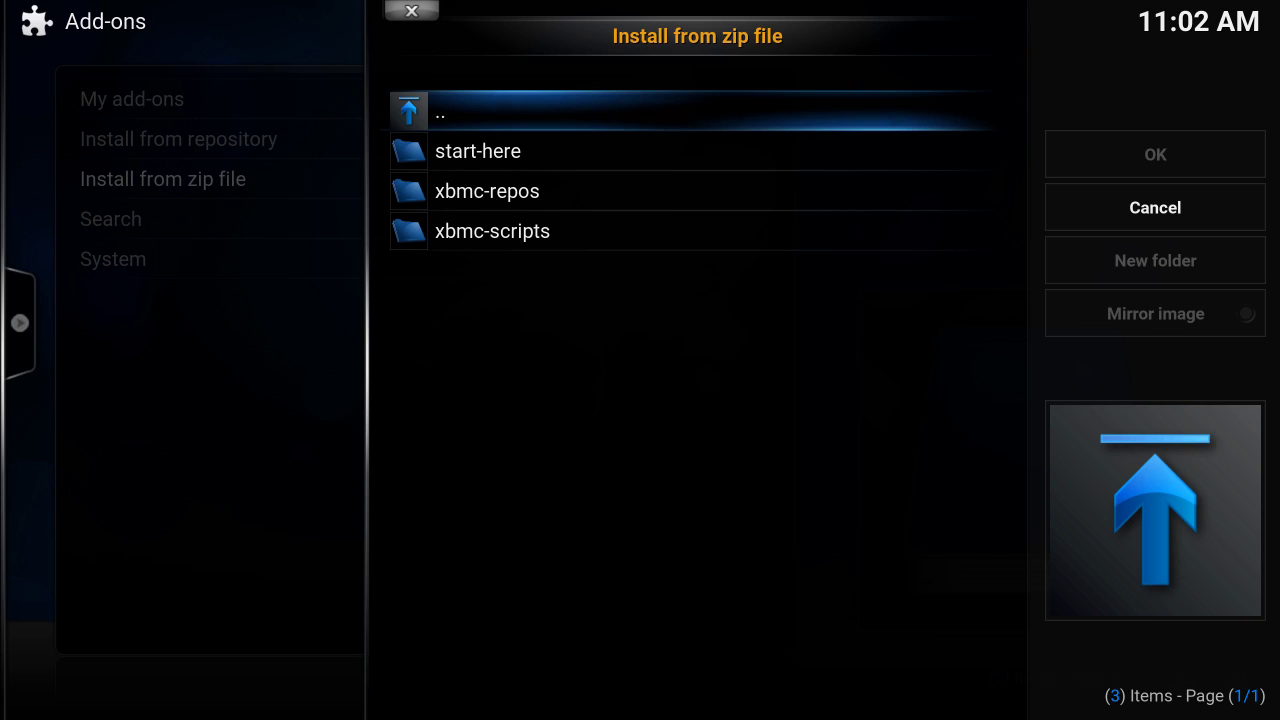
- Open the english folder inside xbmc-repos on the ftv source
key("Down")
key("Down")
key("Return")
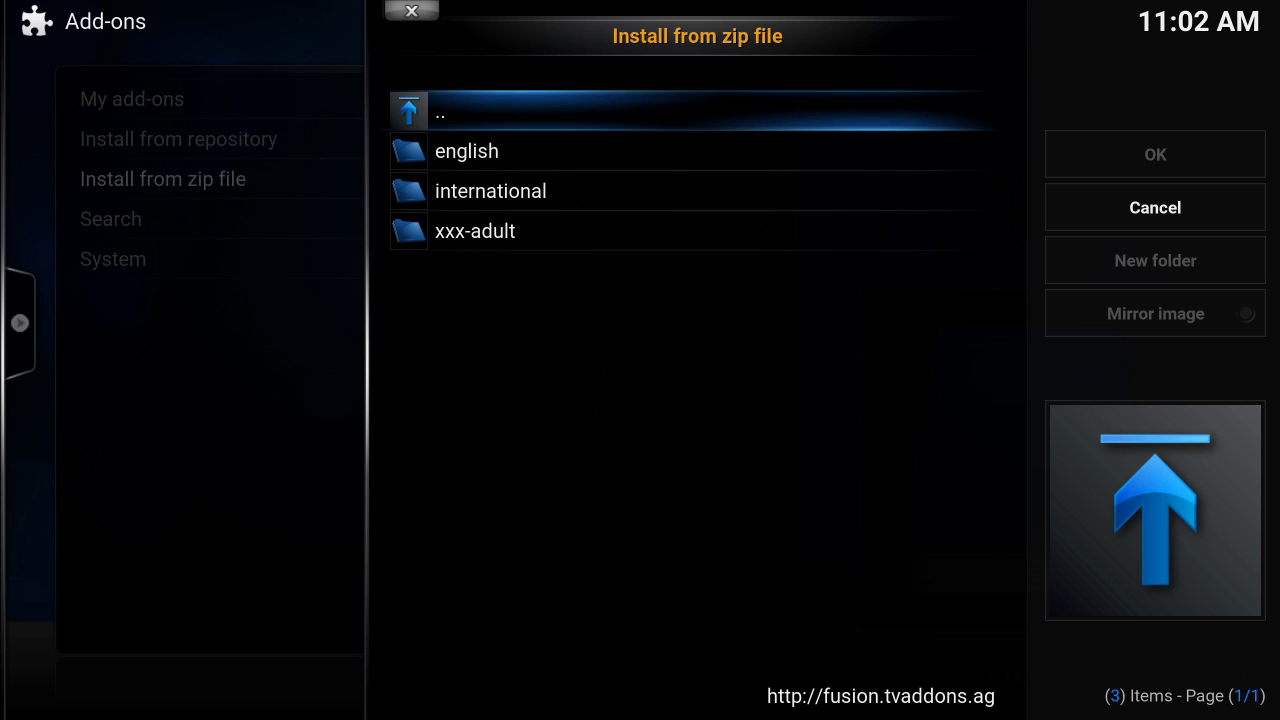
key("Down")
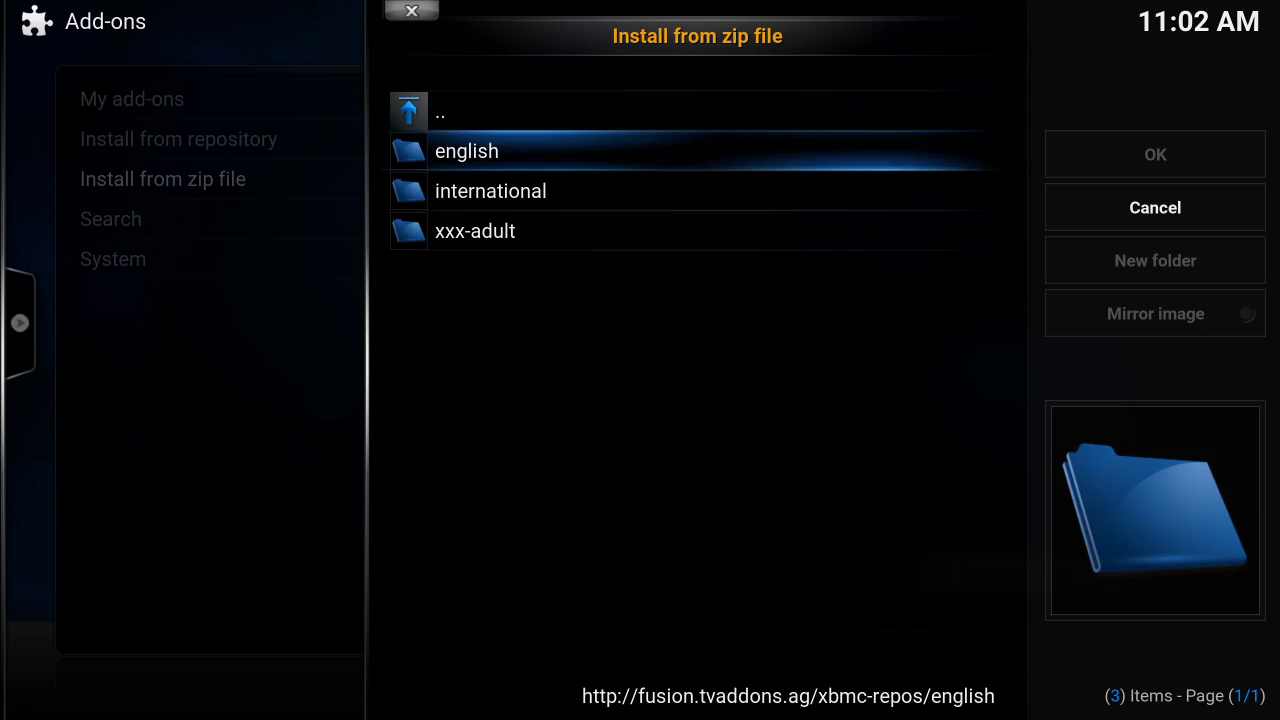
key("Return")
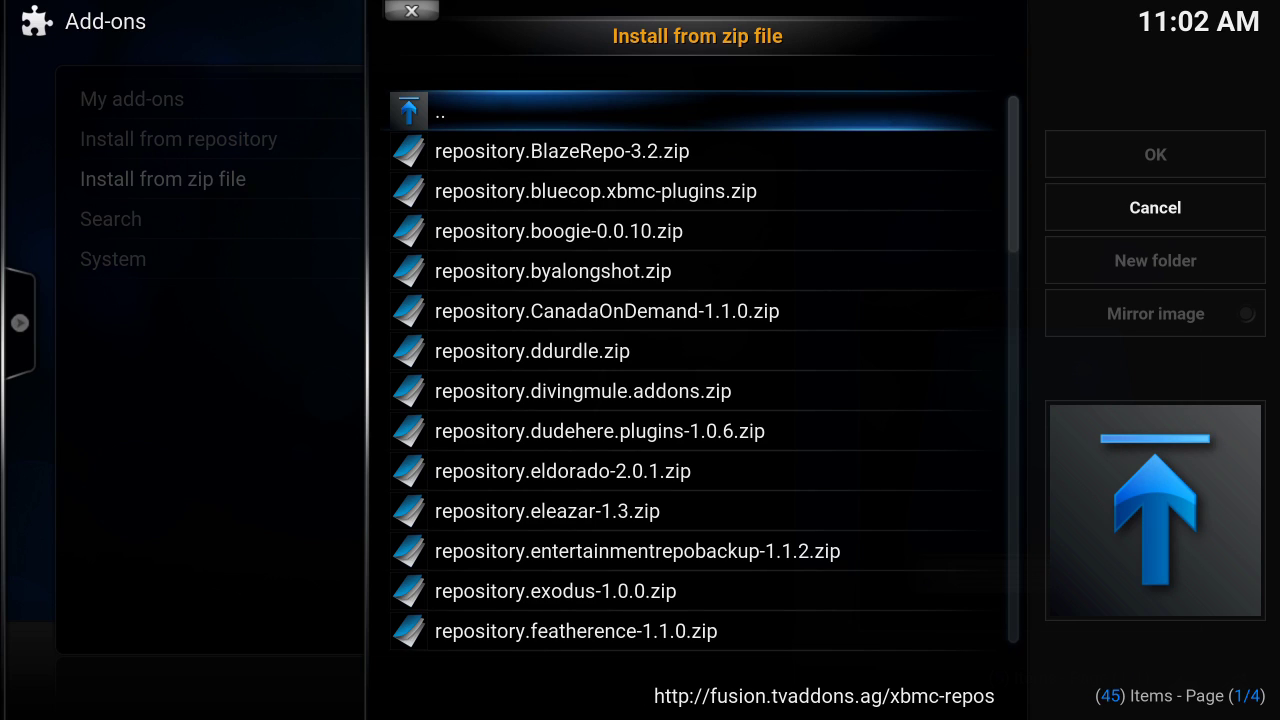
- Install the repository add-on from repository.xbmchub-1.0.6.zip
key("Down")
key("Down")
key("Down")
key("Down")
key("Down")
key("Down")
key("Down")
key("Down")
key("Down")
key("Down")
key("Down")
key("Down")
key("Down")
key("Down")
key("Down")
key("Down")
key("Down")
key("Down")
key("Down")
key("Down")
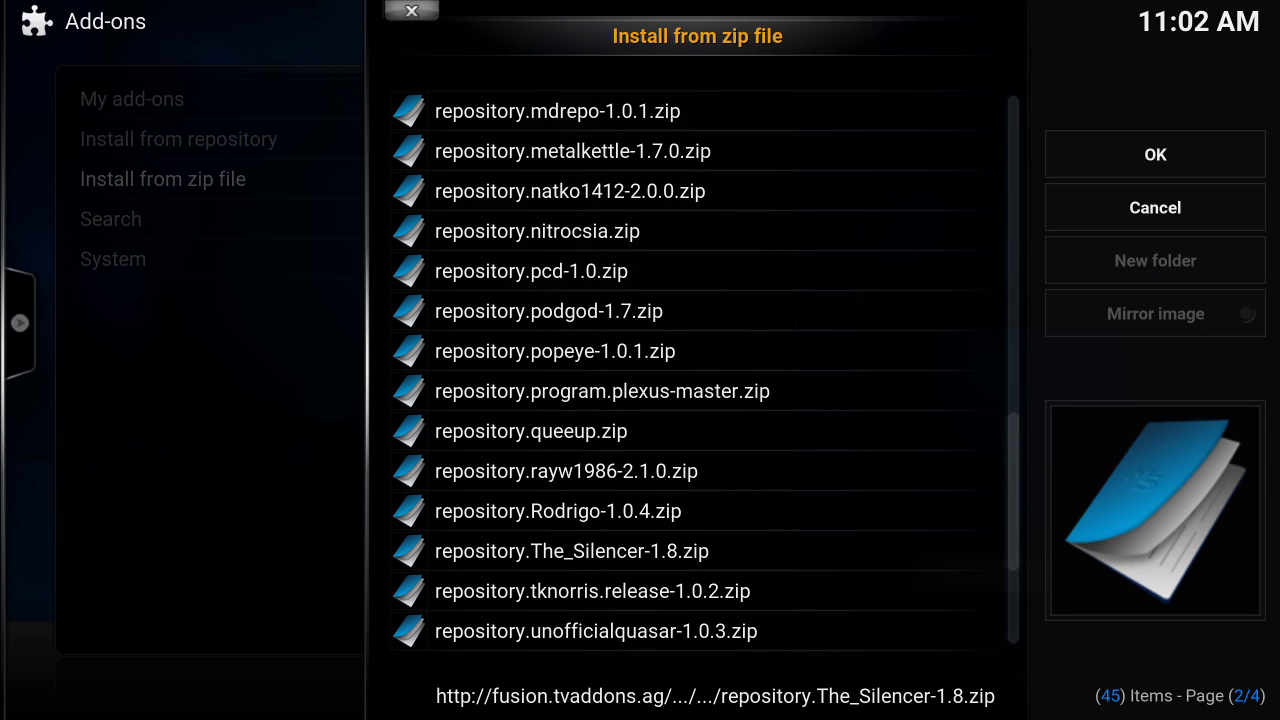
key("Return")
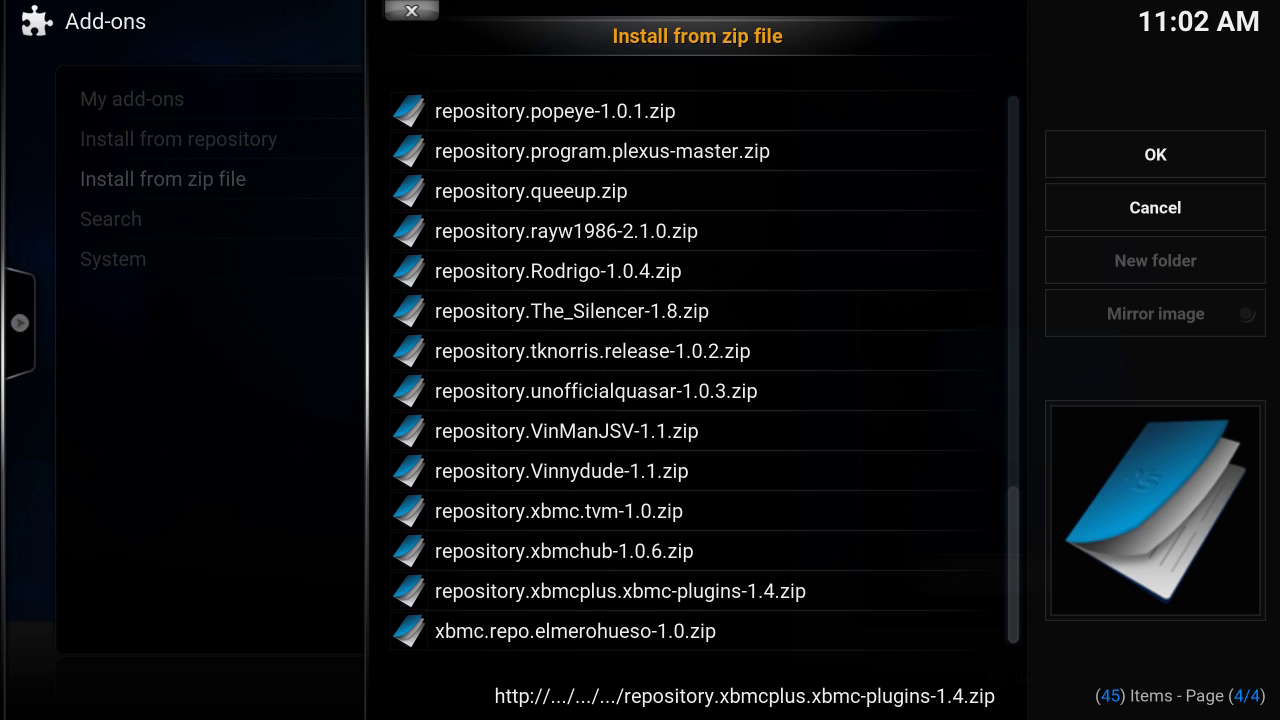
key("Up")
key("Return")
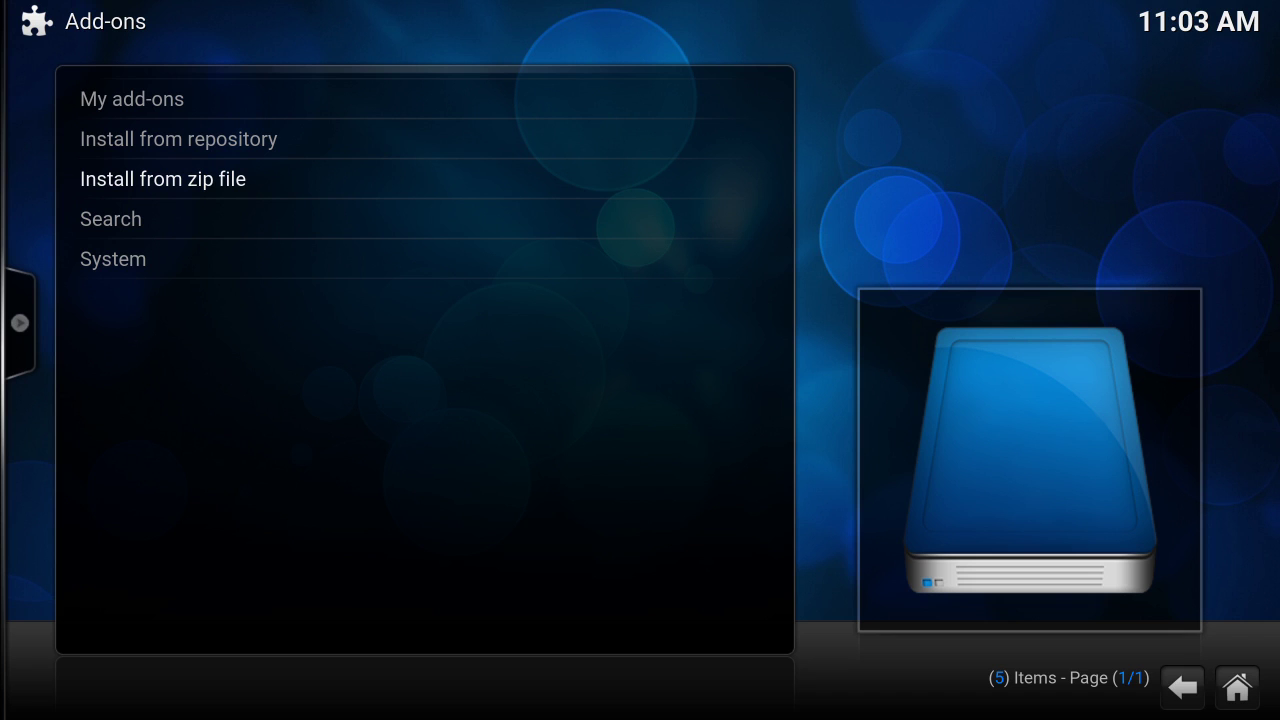
- Choose to install from a repository and open the video add-ons of the TVADDONS.ag Addon Repository
left_click(178, 139)
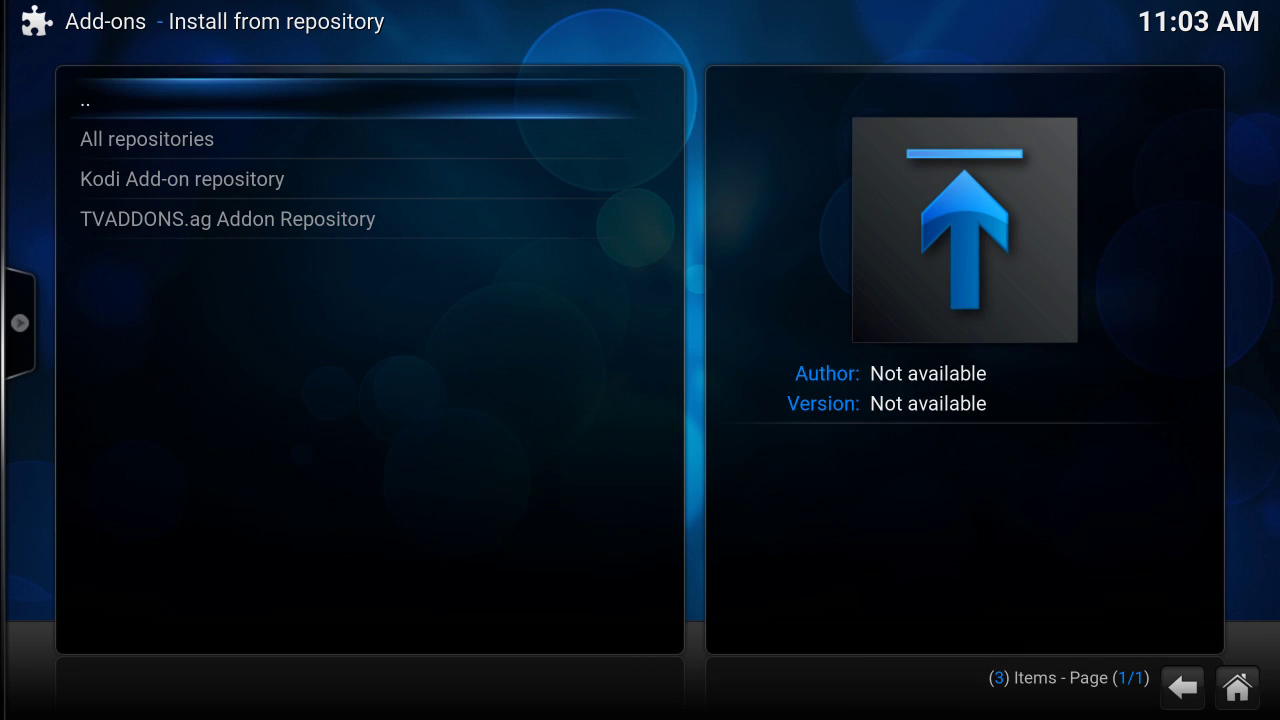
left_click(227, 219)
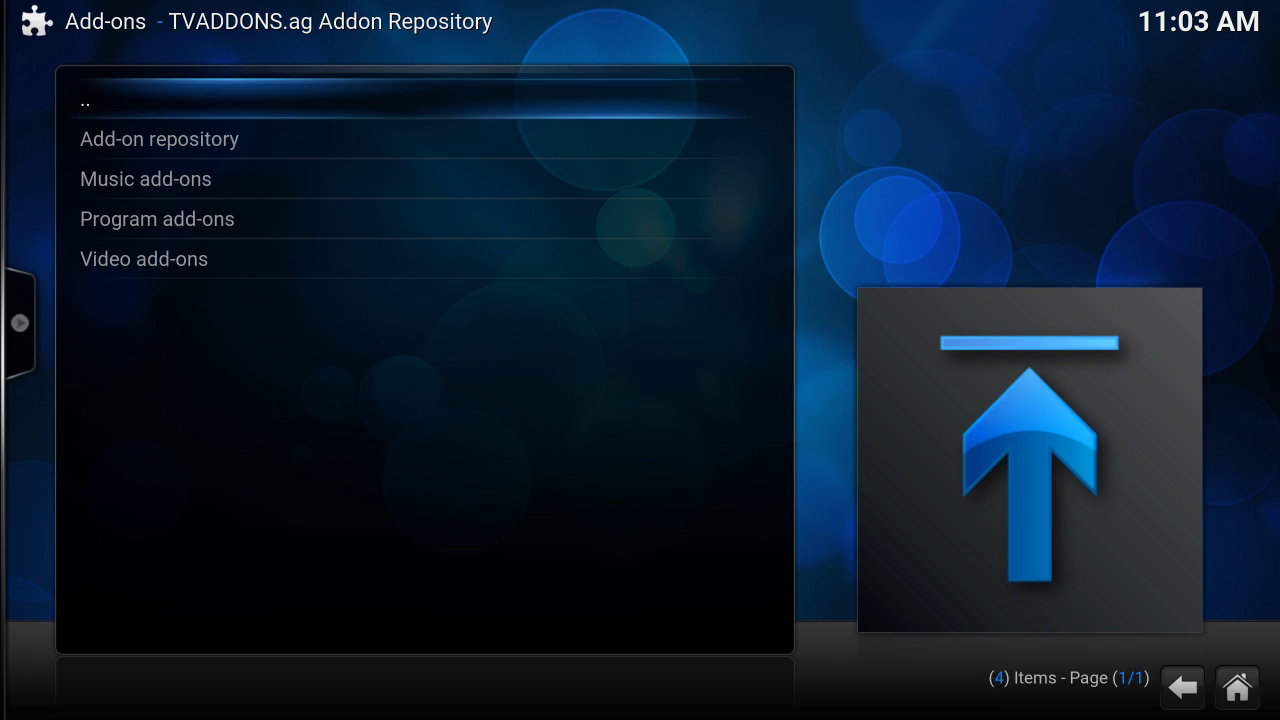
left_click(144, 259)
- Find the Phoenix add-on in the video add-ons list and install it
key("Down")
key("Down")
key("Down")
key("Down")
key("Down")
key("Down")
key("Down")
key("Down")
key("Down")
key("Down")
key("Down")
key("Down")
key("Down")
key("Down")
key("Down")
key("Down")
key("Down")
key("Down")
key("Down")
key("Down")
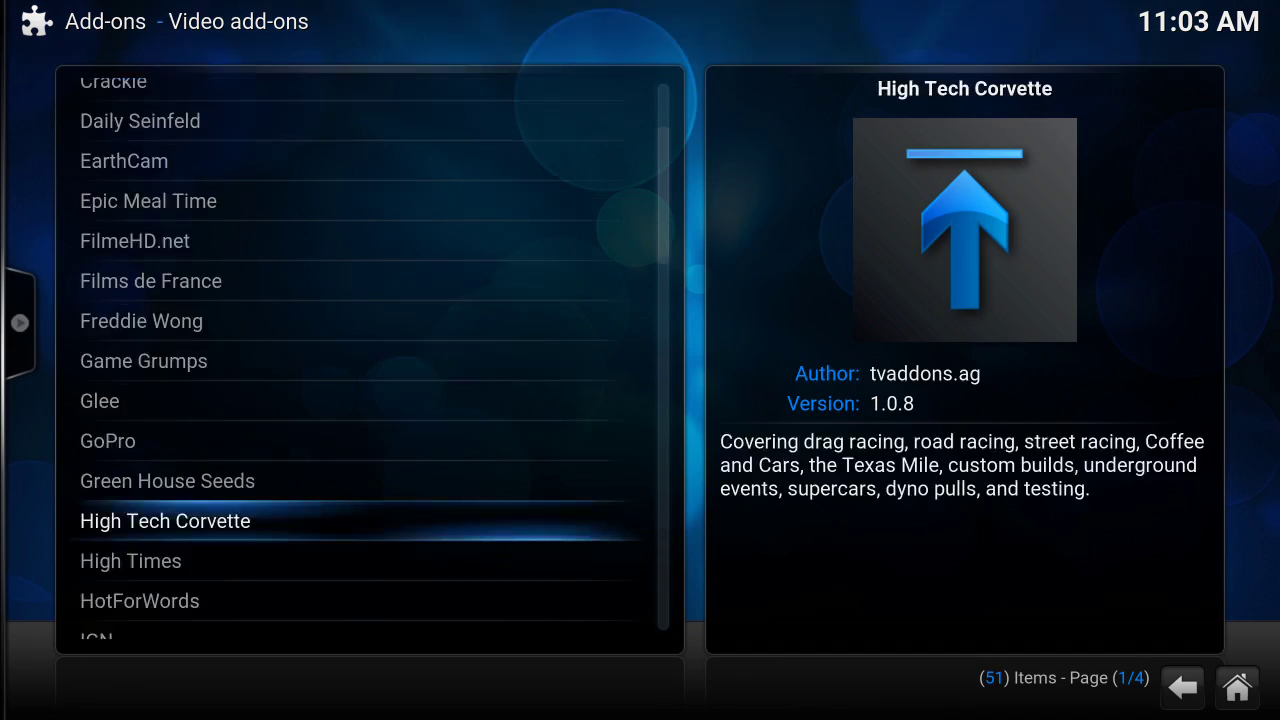
key("Up")
key("Up")
key("Up")
key("Up")
key("Up")
key("Up")
key("Up")
key("Up")
key("Up")
key("Up")
key("Up")
key("Up")
key("Up")
key("Up")
key("Up")
key("Up")
key("Up")
key("Up")
key("Up")
key("Up")
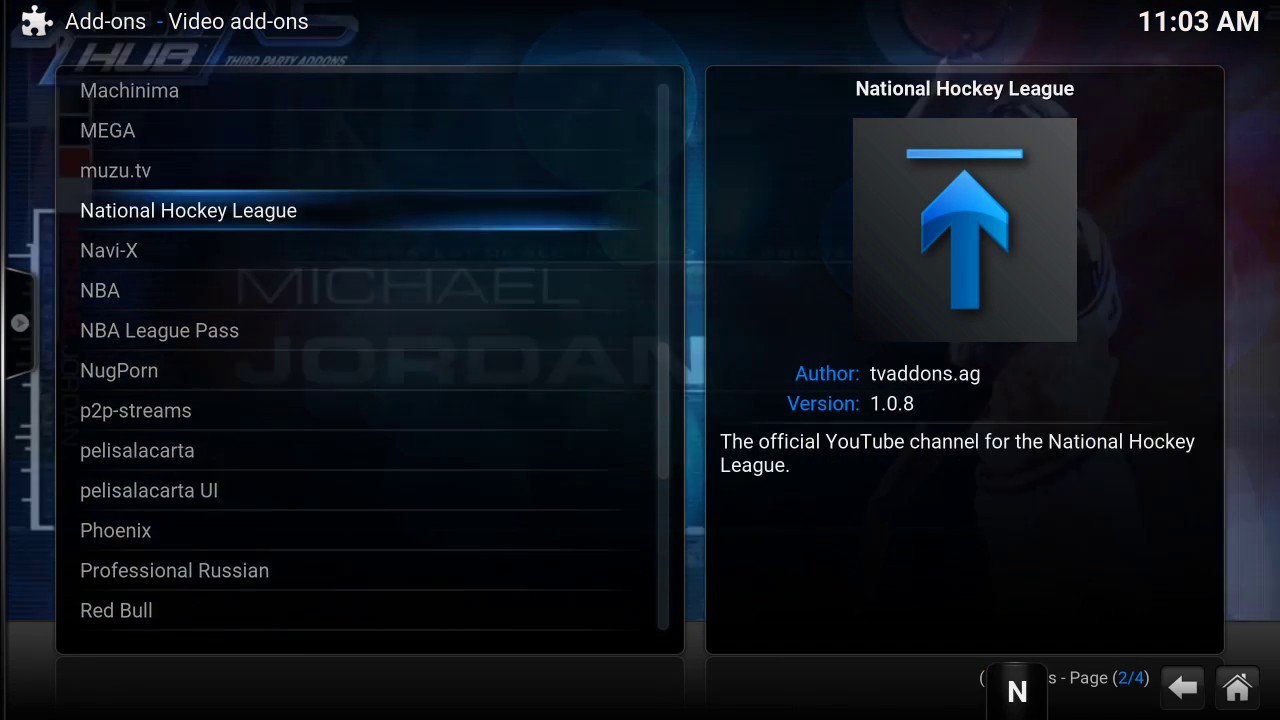
key("Down")
key("Down")
key("Down")
key("Down")
key("Down")
key("Down")
key("Down")
key("Up")
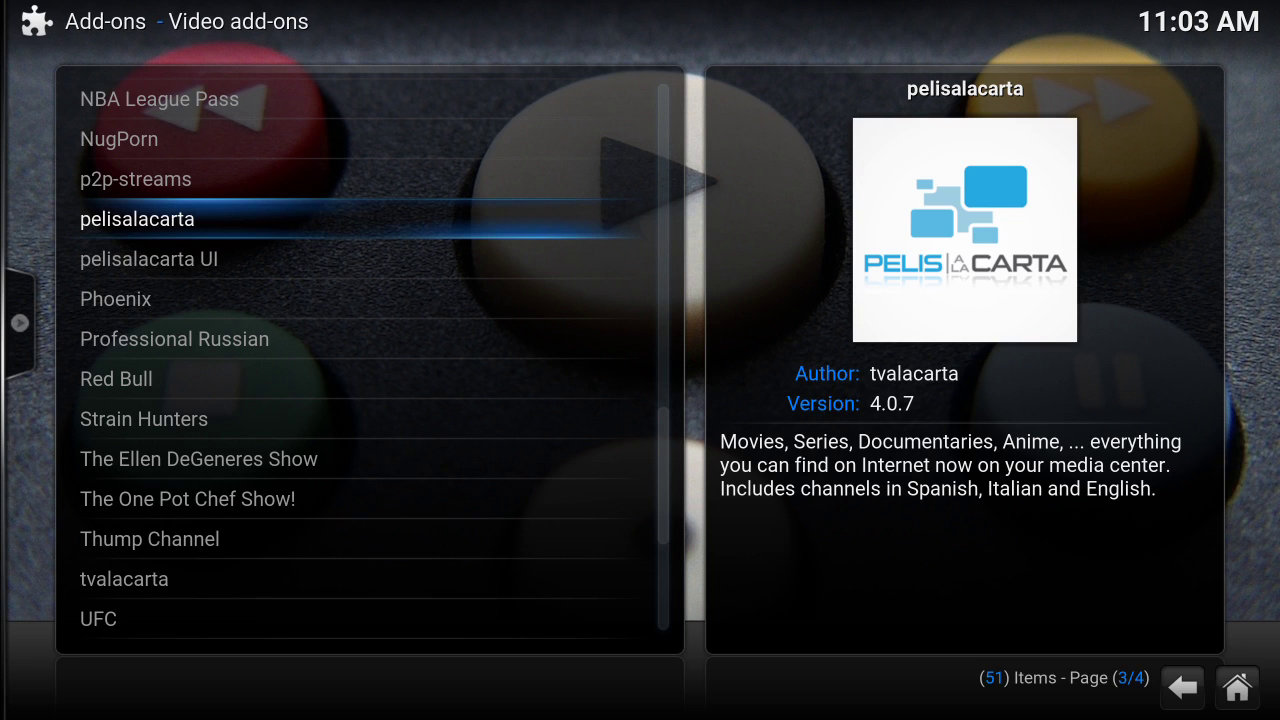
key("Down")
key("Down")
key("c")
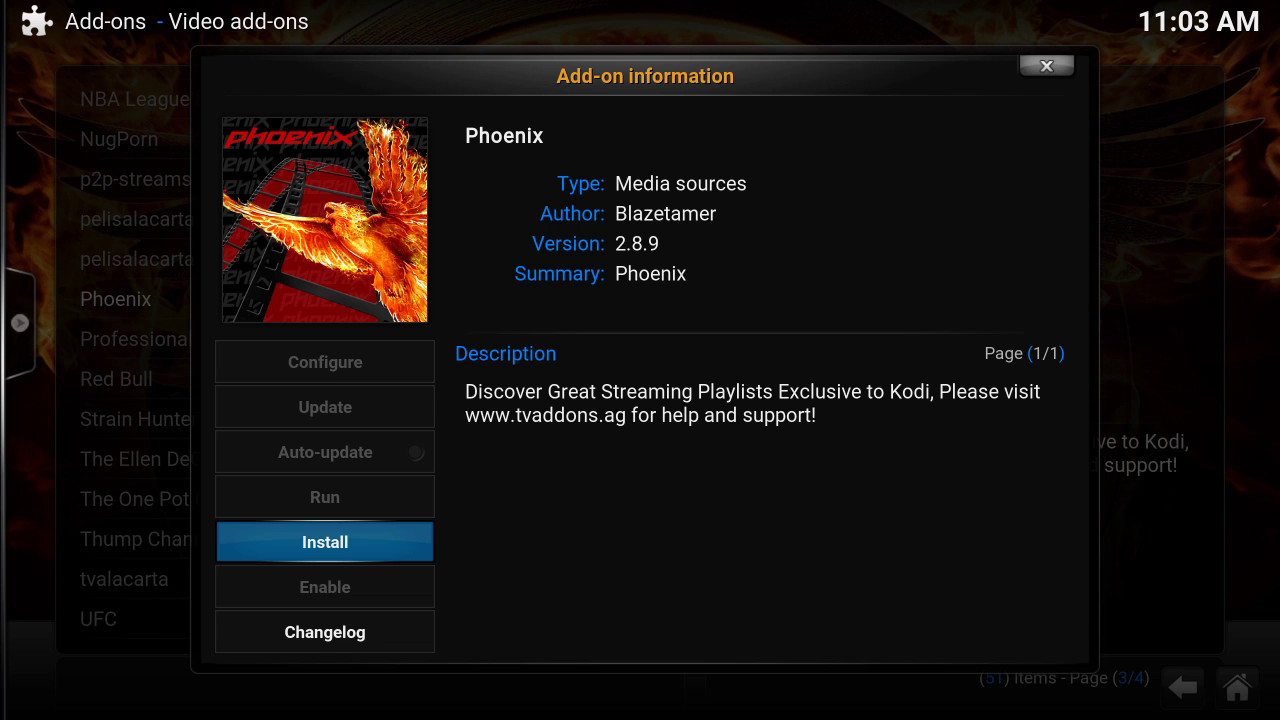
key("Return")
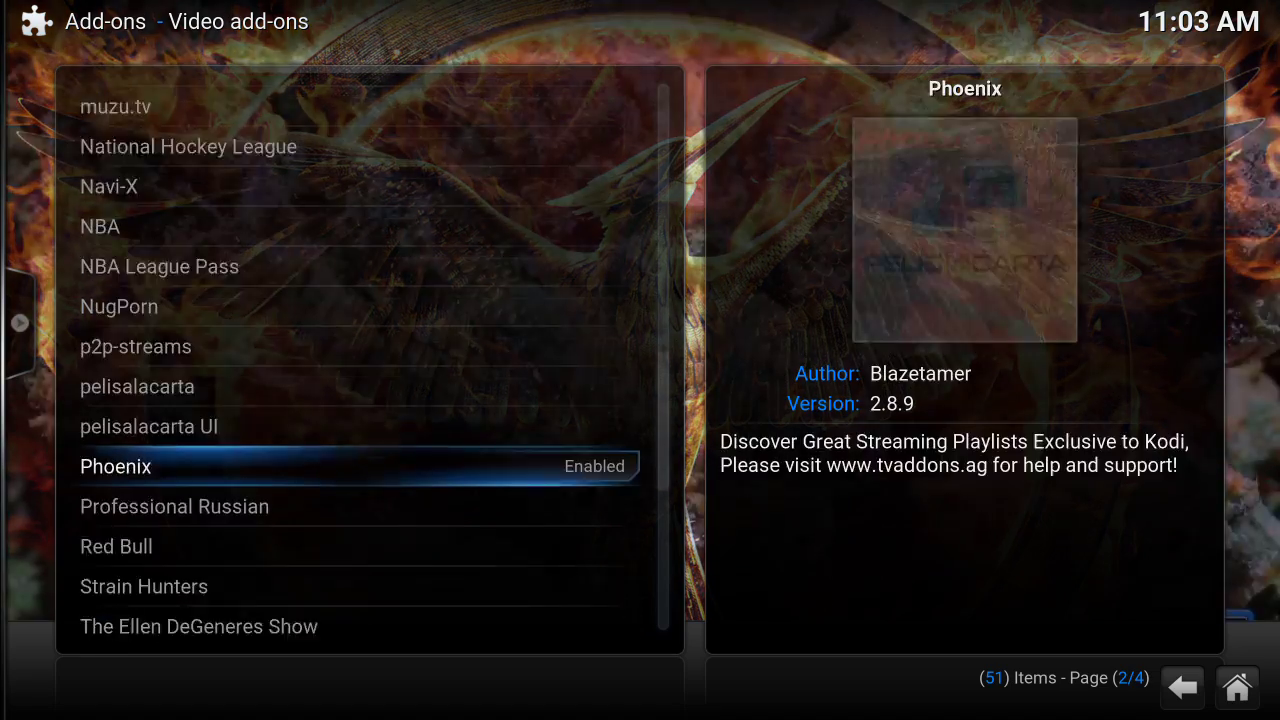
- Find the Navi-X add-on in the video add-ons list and install it
key("Up")
key("Up")
key("Up")
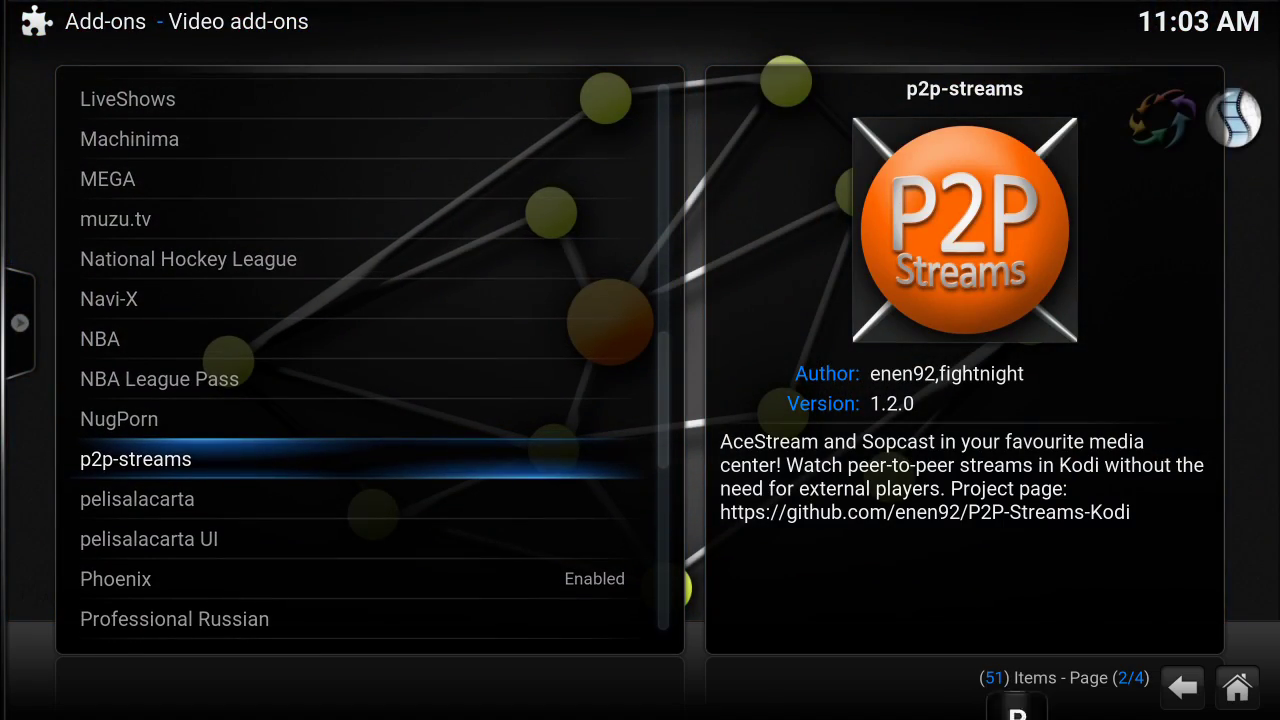
left_click(188, 252)
key("Return")
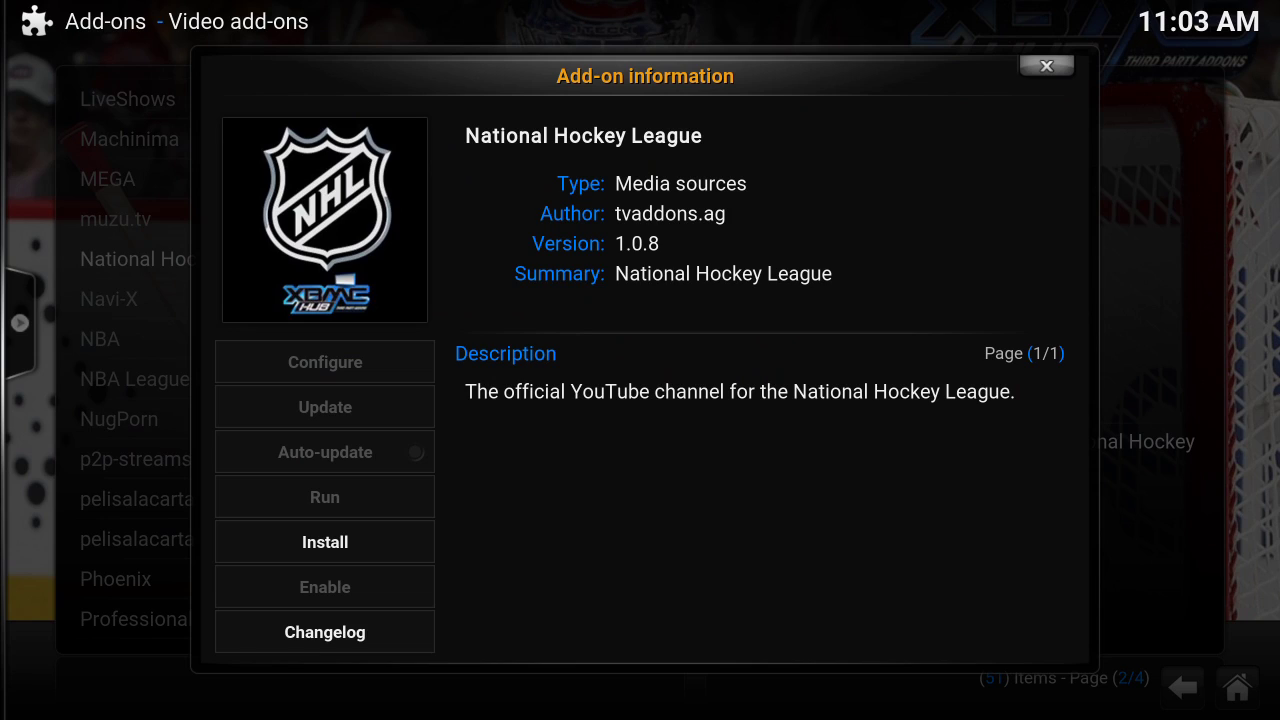
key("Down")
key("Return")
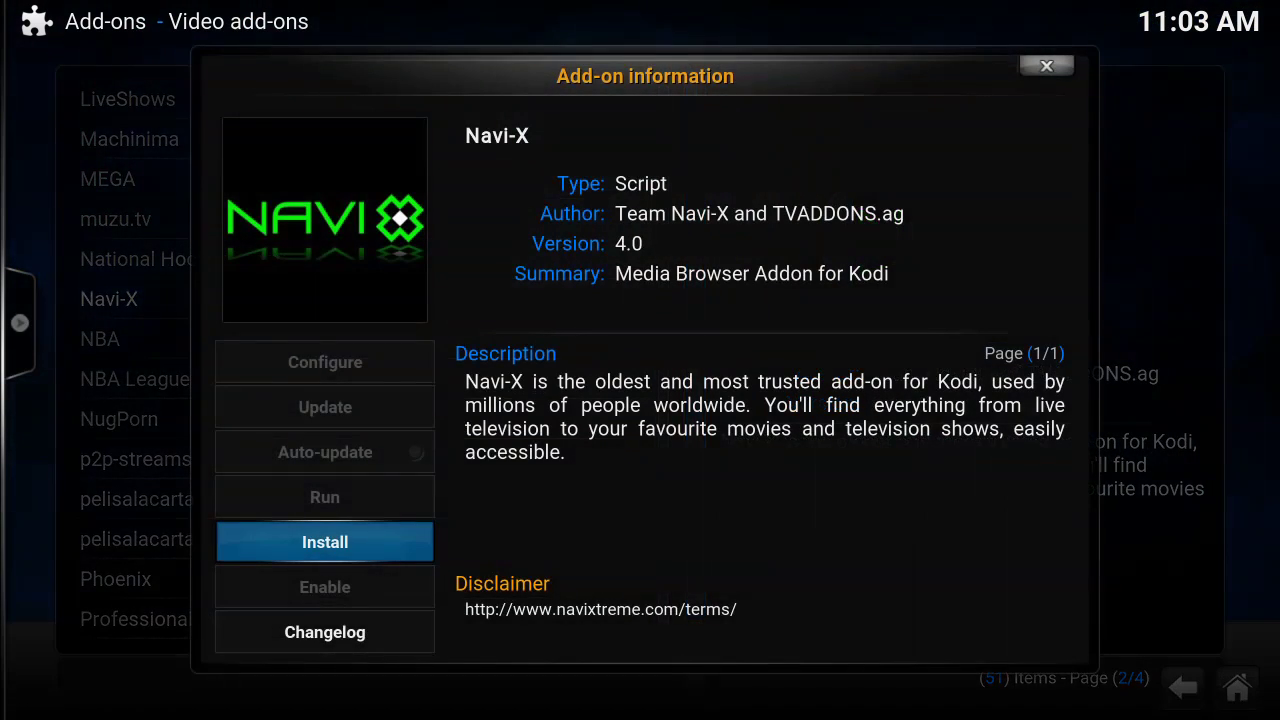
key("Return")
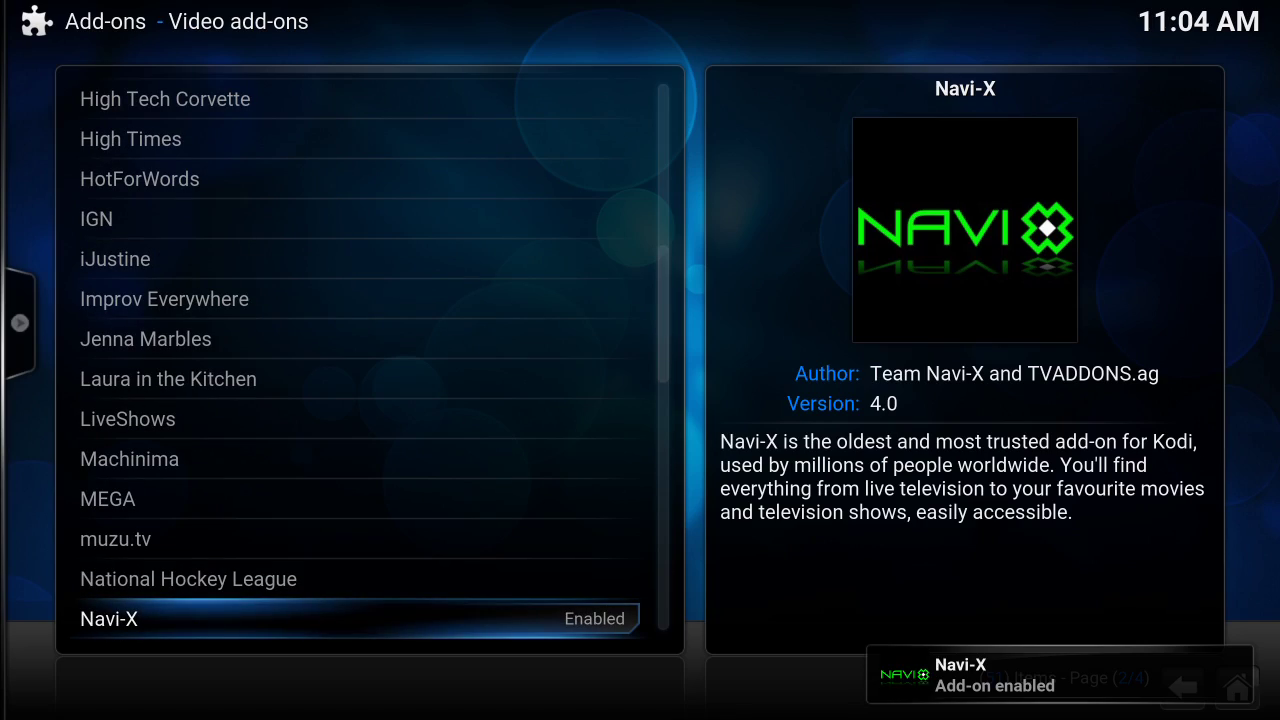
- Look through the remaining video add-ons offered by the TVADDONS.ag repository
key("Down")
key("Down")
key("Down")
key("Down")
key("Down")
key("Down")
key("Down")
key("Down")
key("Down")
key("Down")
key("Down")
key("Down")
key("Down")
key("Down")
key("Down")
key("Down")
key("Down")
key("Down")
key("Down")
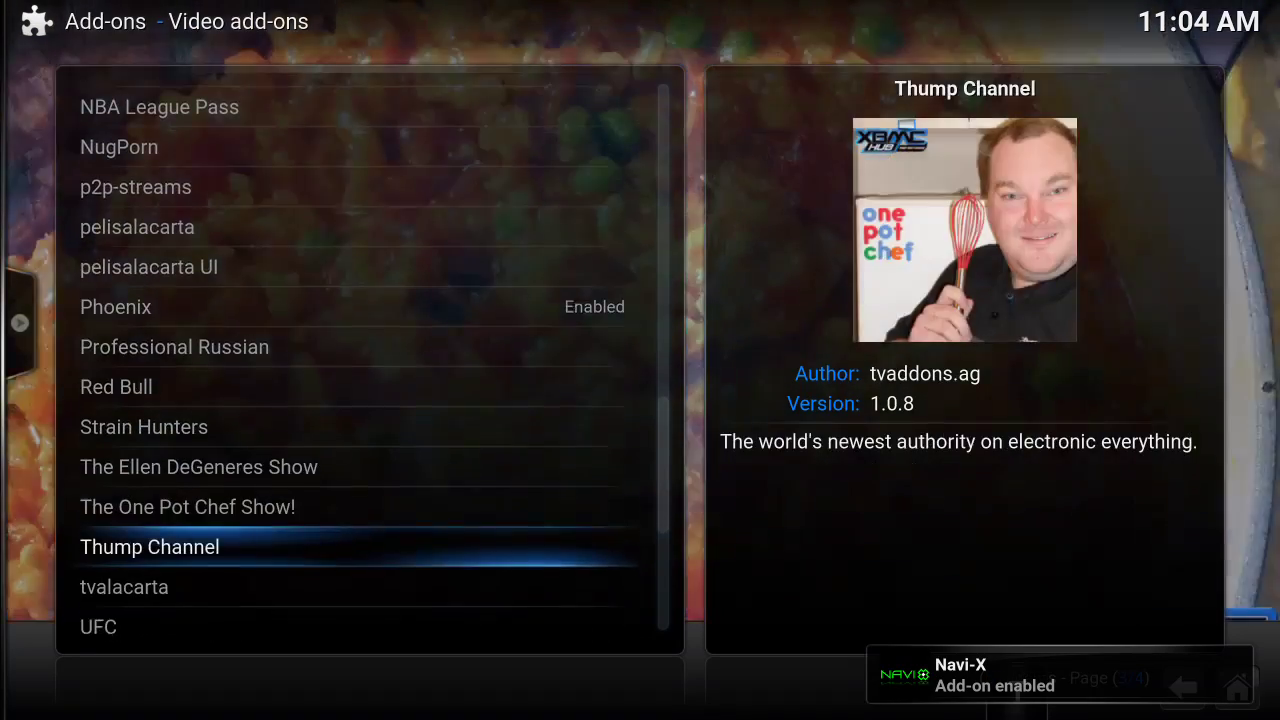
key("Down")
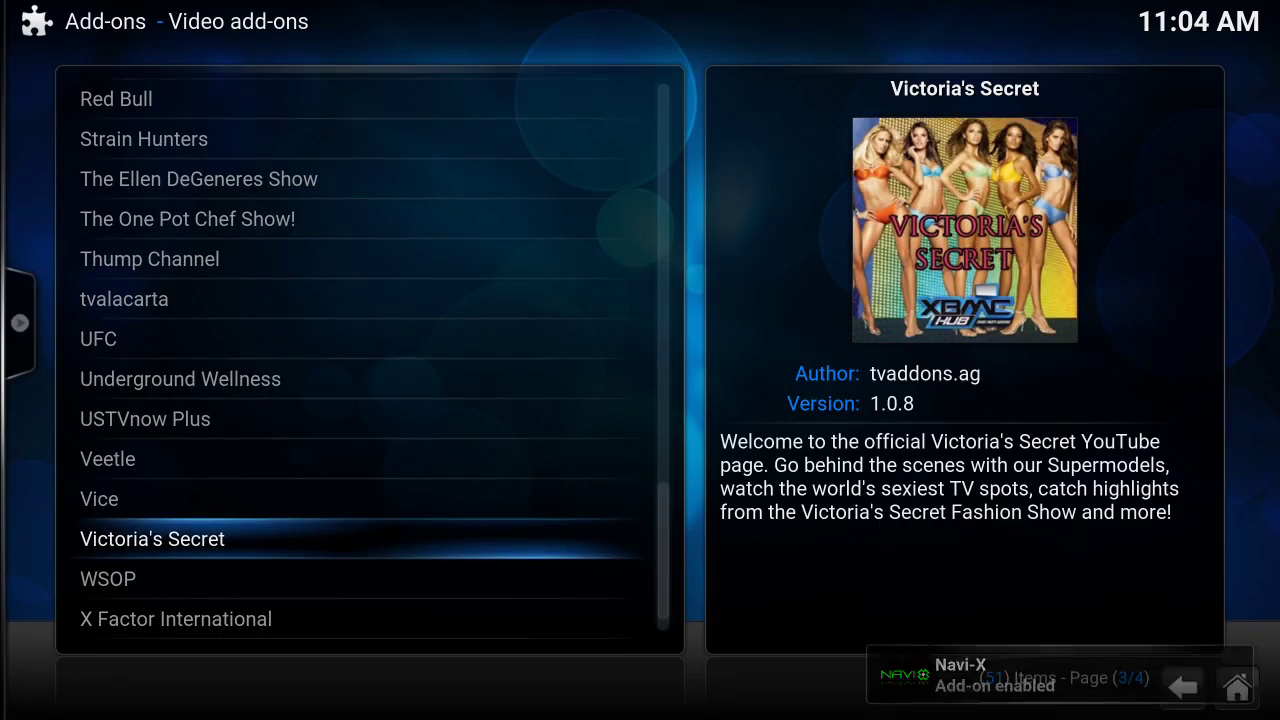
key("Up")
key("Up")
key("Up")
key("Up")
key("Up")
key("Up")
key("Up")
key("Up")
key("Up")
key("Up")
key("Up")
key("Up")
key("Up")
key("Up")
key("Up")
key("Up")
key("Up")
key("Up")
key("Up")
key("Up")
key("Up")
key("Up")
key("Up")
key("Up")
key("Up")
key("Up")
key("Up")
key("Up")
key("Up")
key("Up")
key("Up")
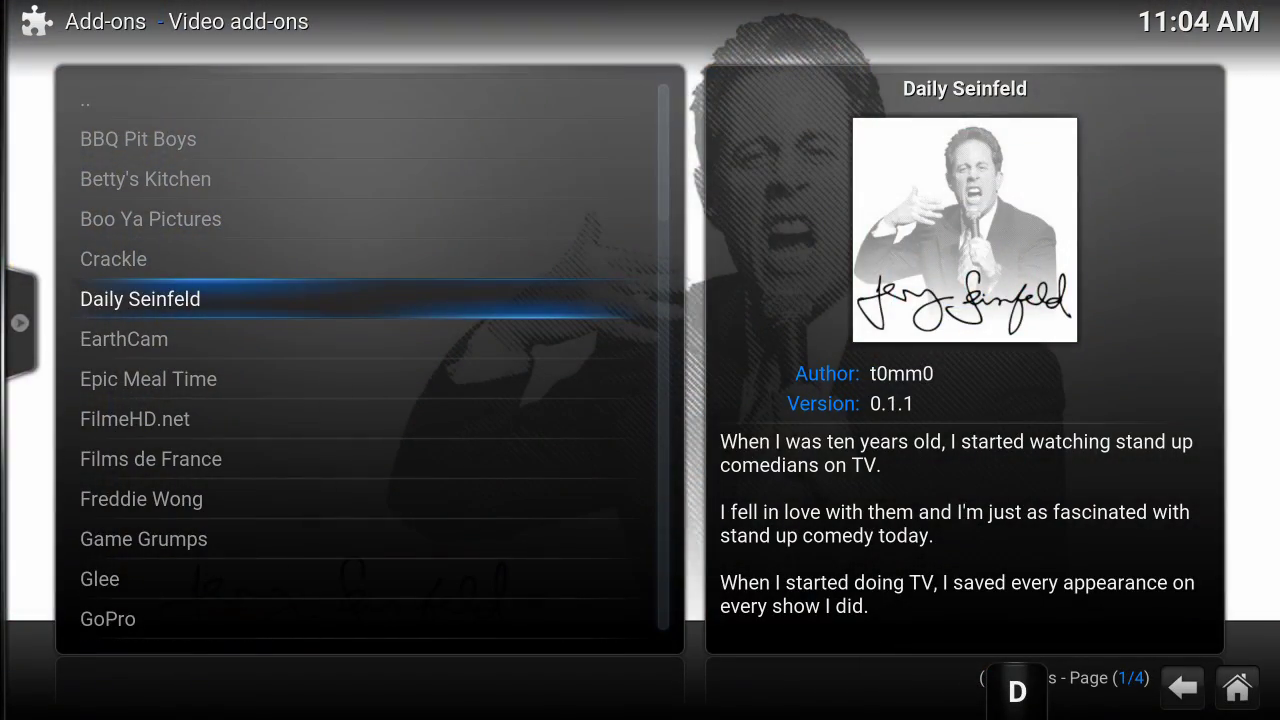
- Go back out of the add-on pages to the home screen and open the file manager
key("BackSpace")
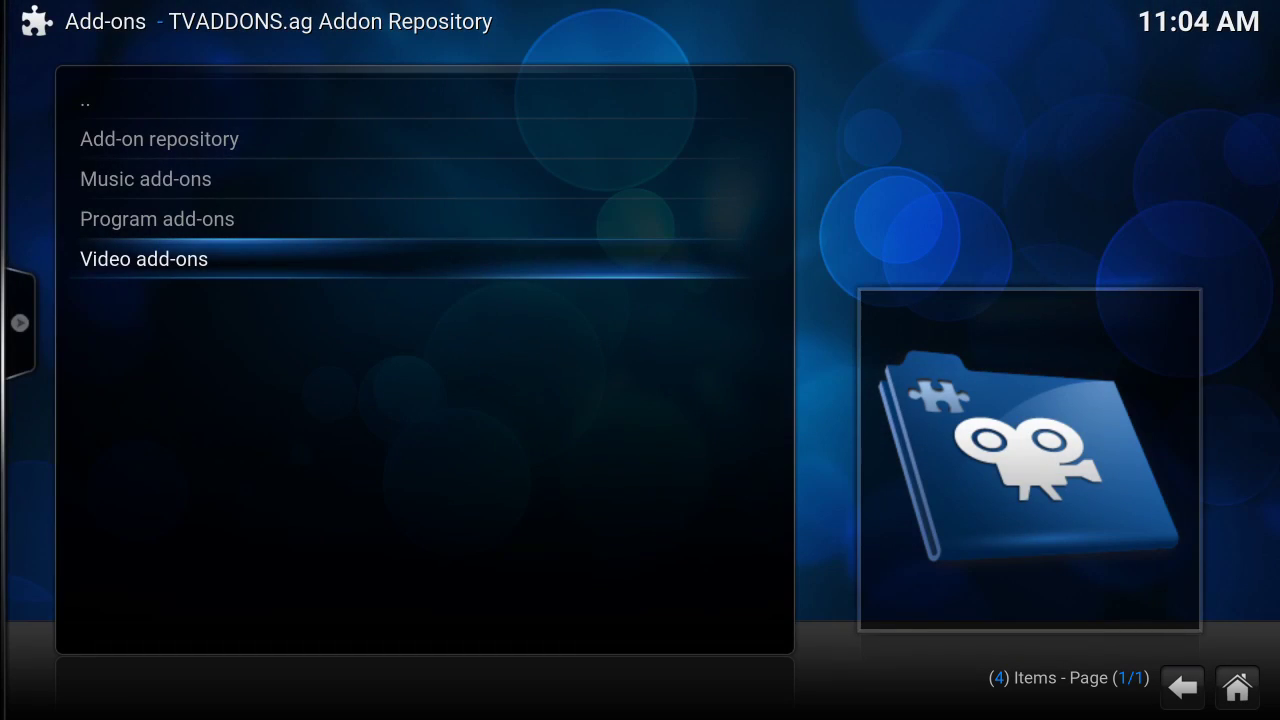
key("BackSpace")
key("BackSpace")
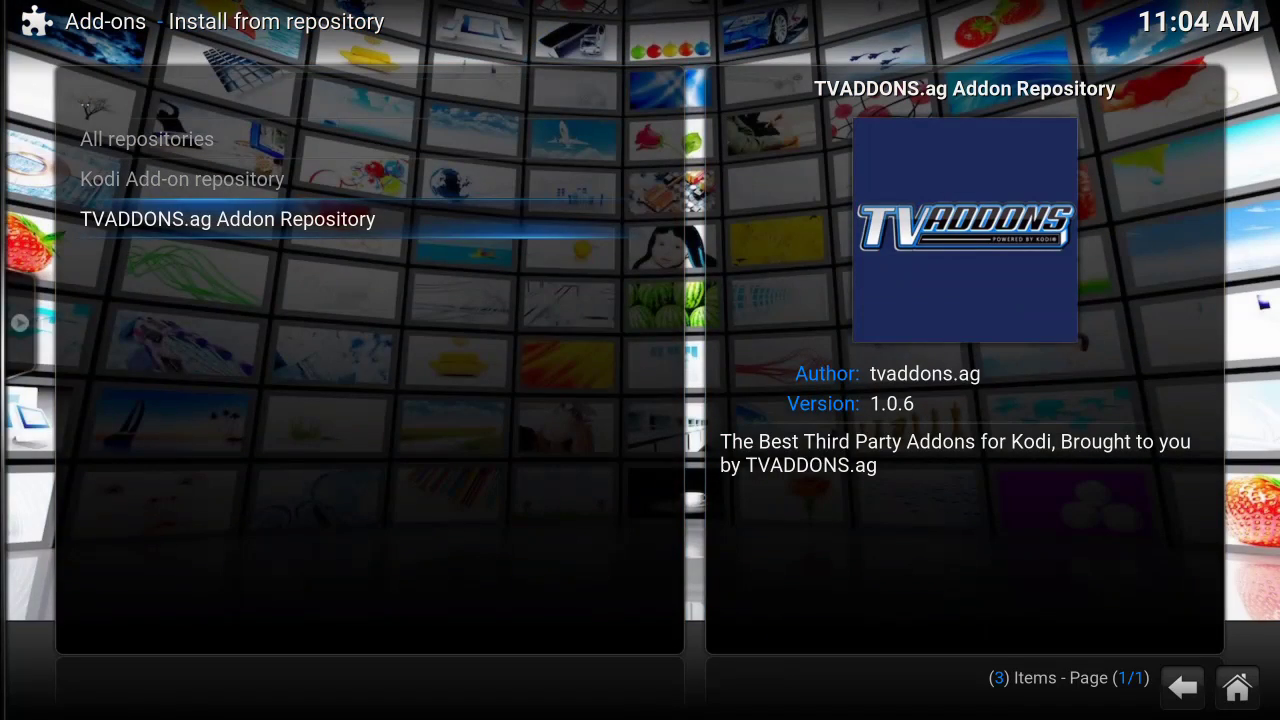
key("BackSpace")
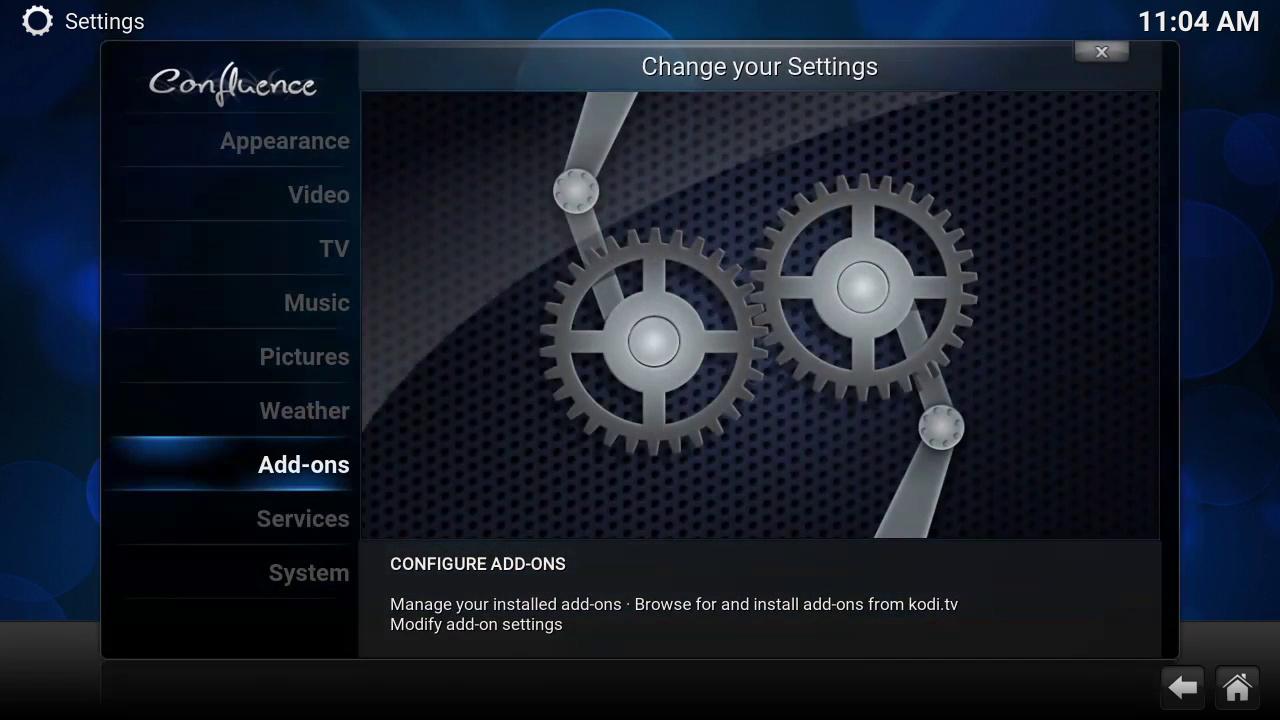
key("BackSpace")
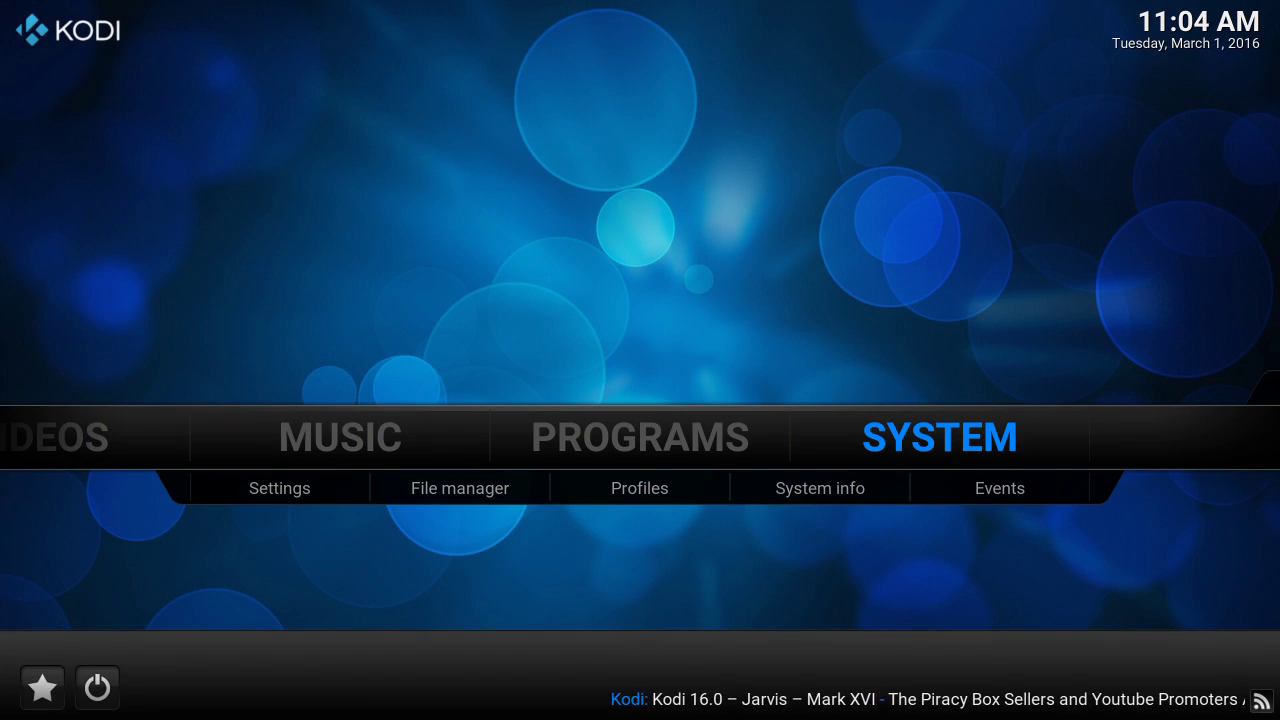
key("Return")
key("Right")
key("Return")
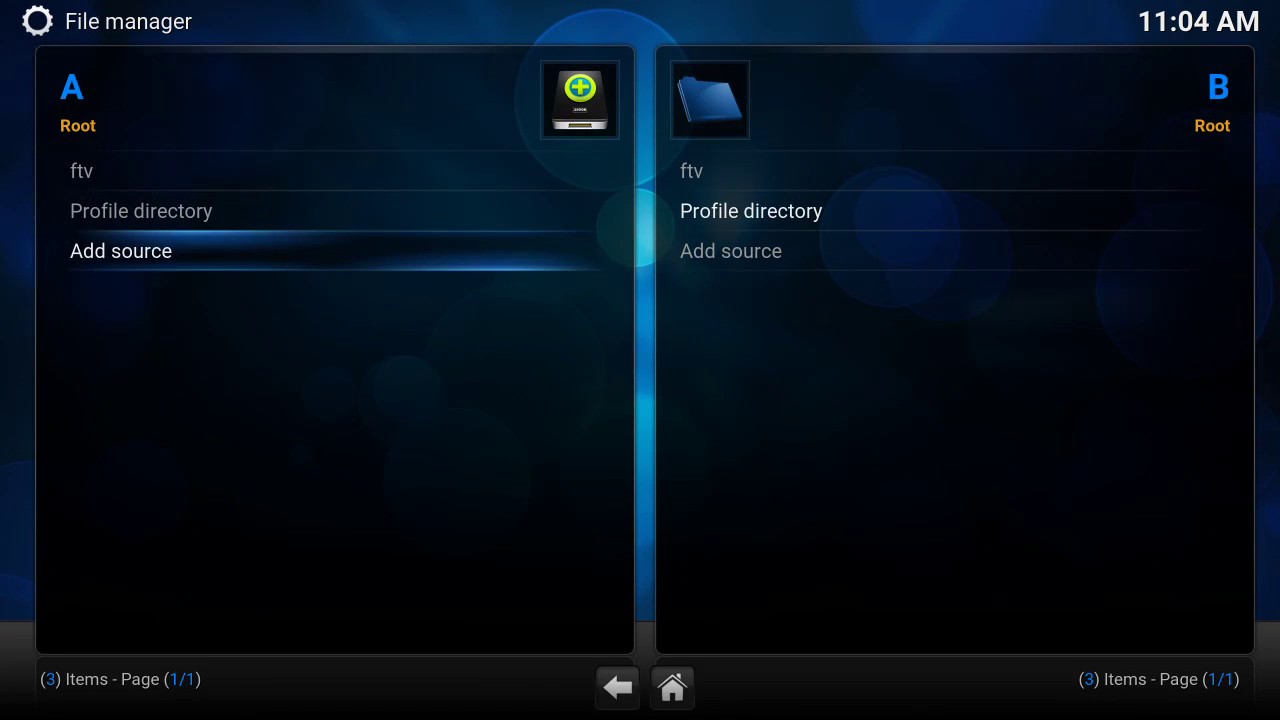
key("Return")
key("Return")
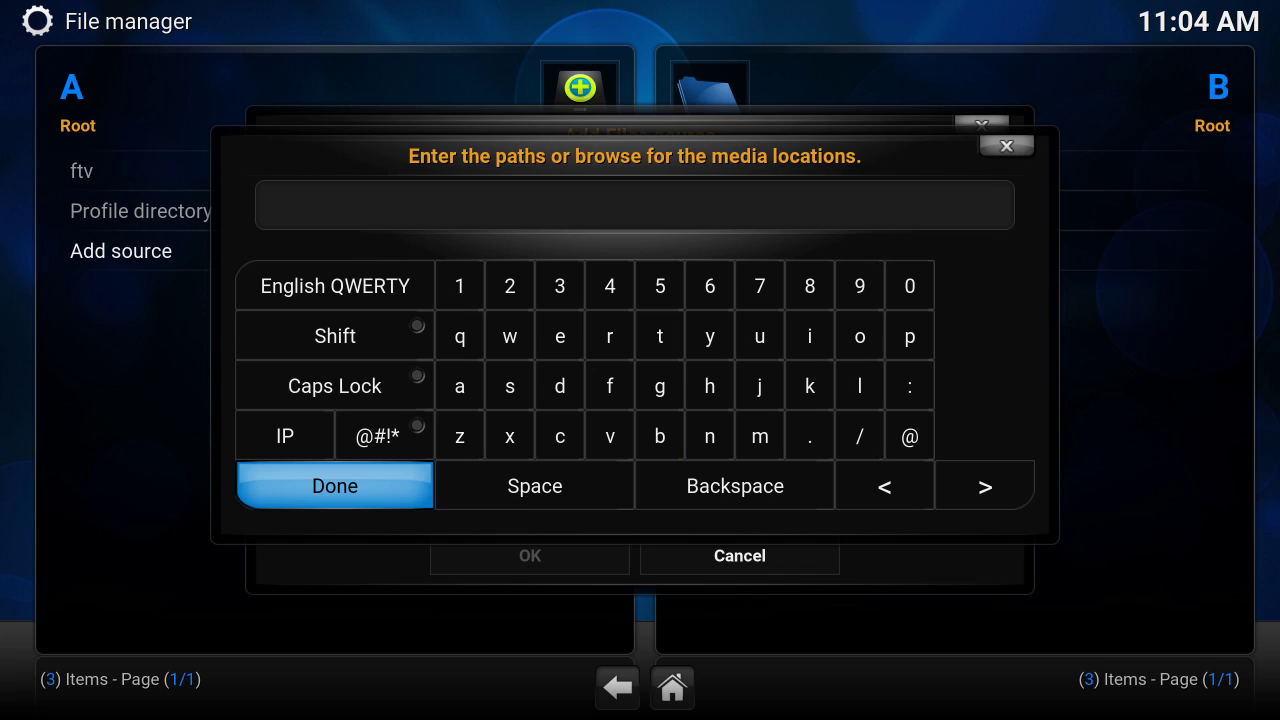
type("t")
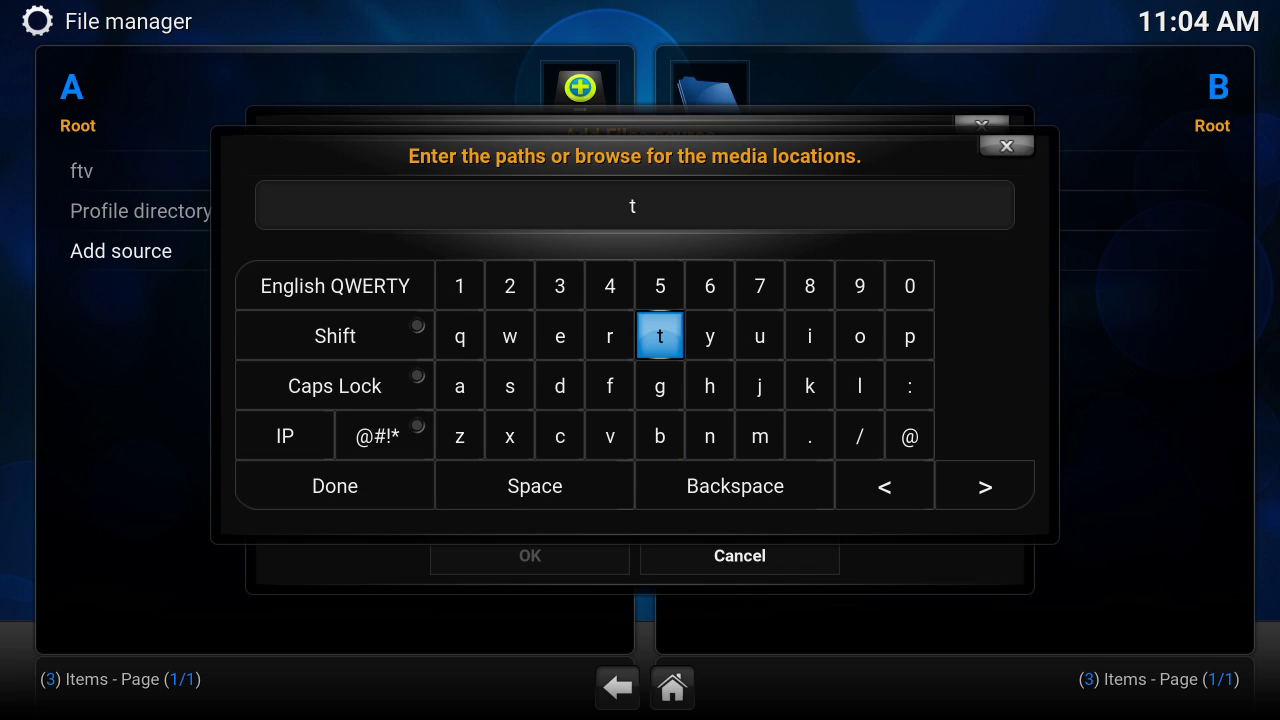
key("BackSpace")
type("http:")
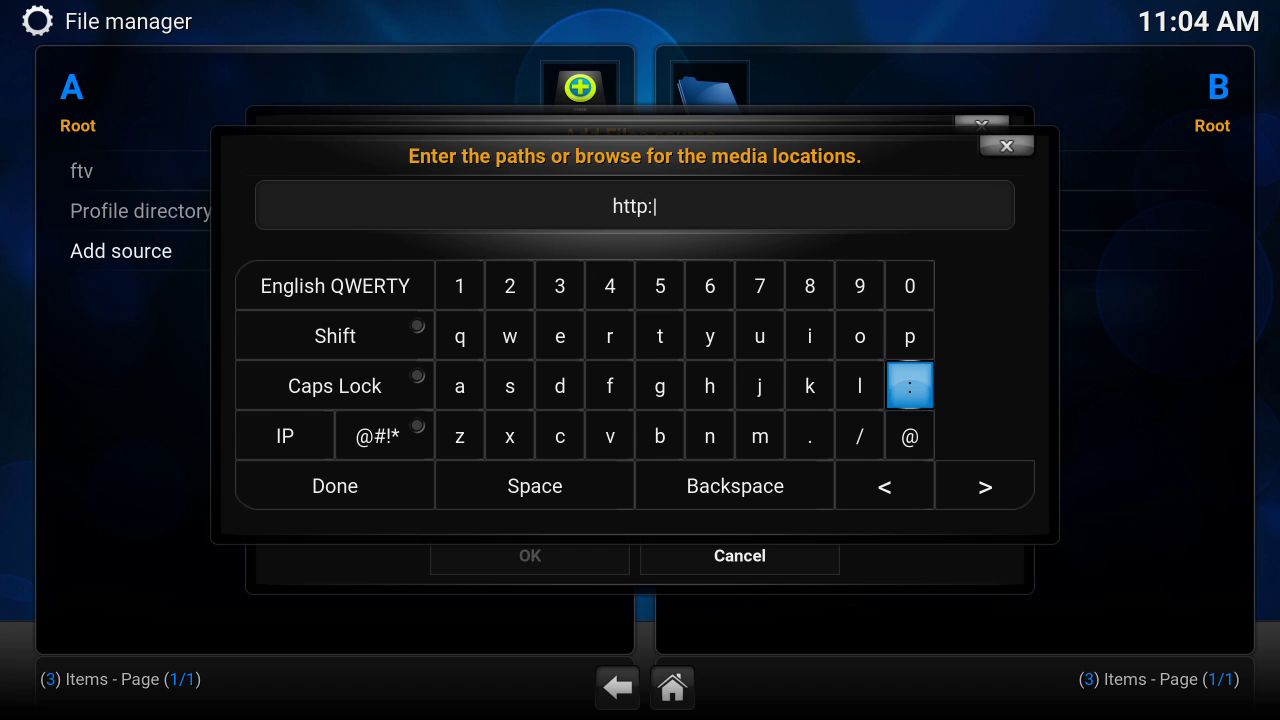
left_click(385, 436)
type("//")
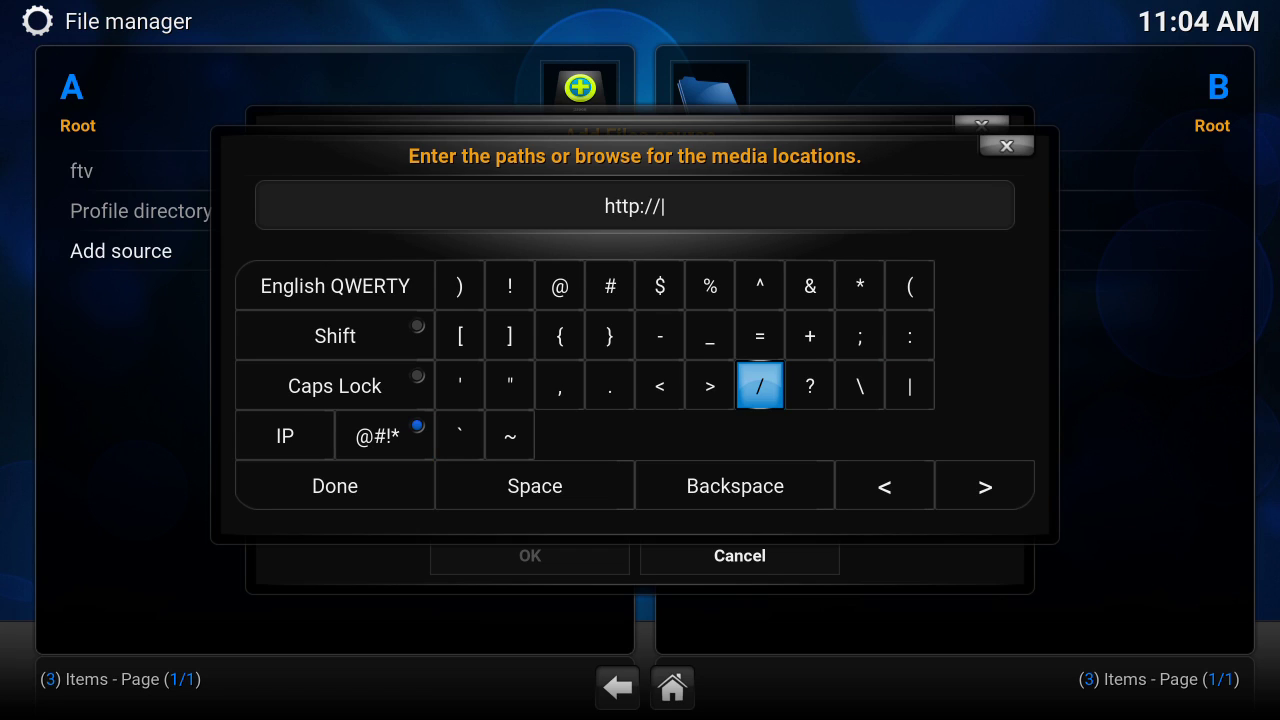
left_click(385, 436)
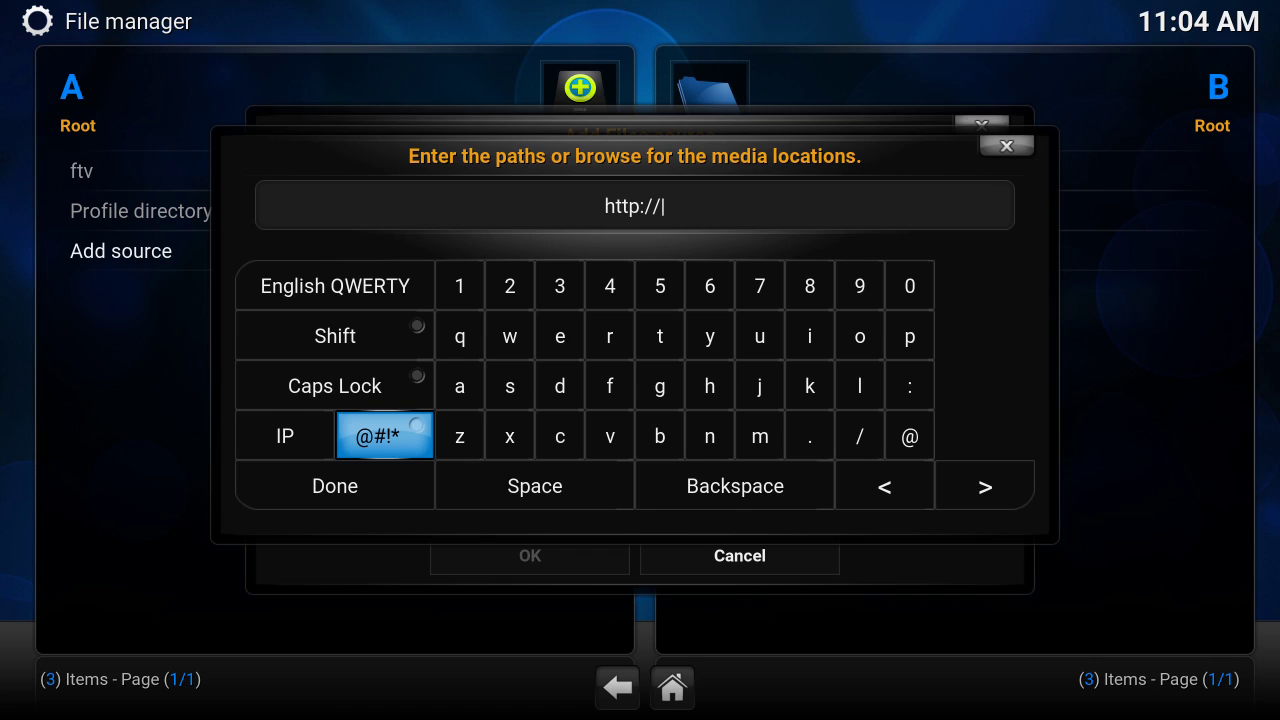
type("xu")
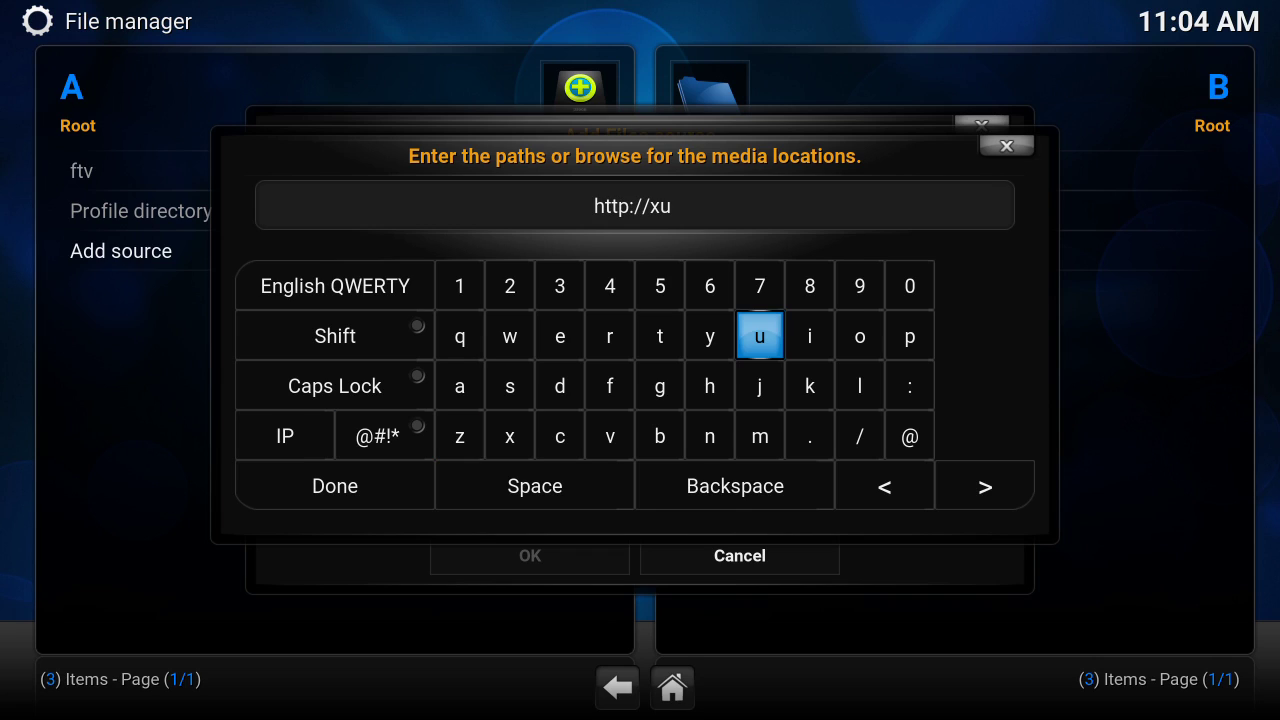
type("nity")
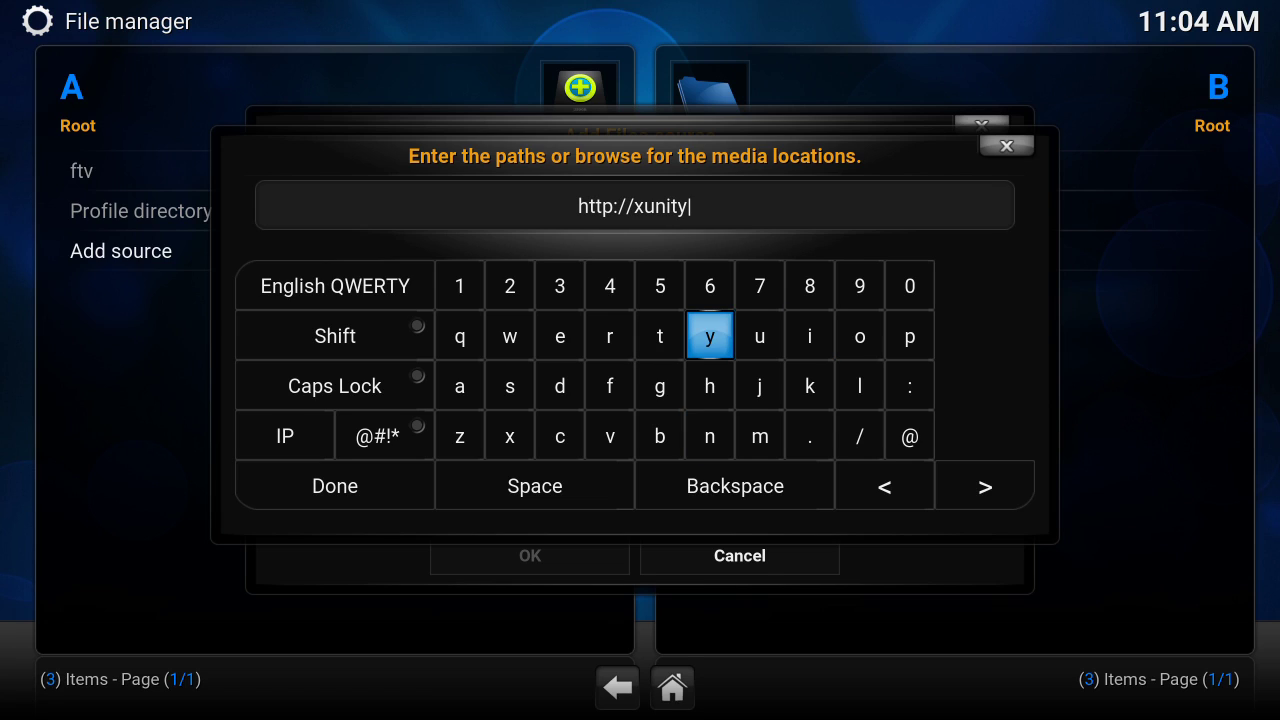
type("ta")
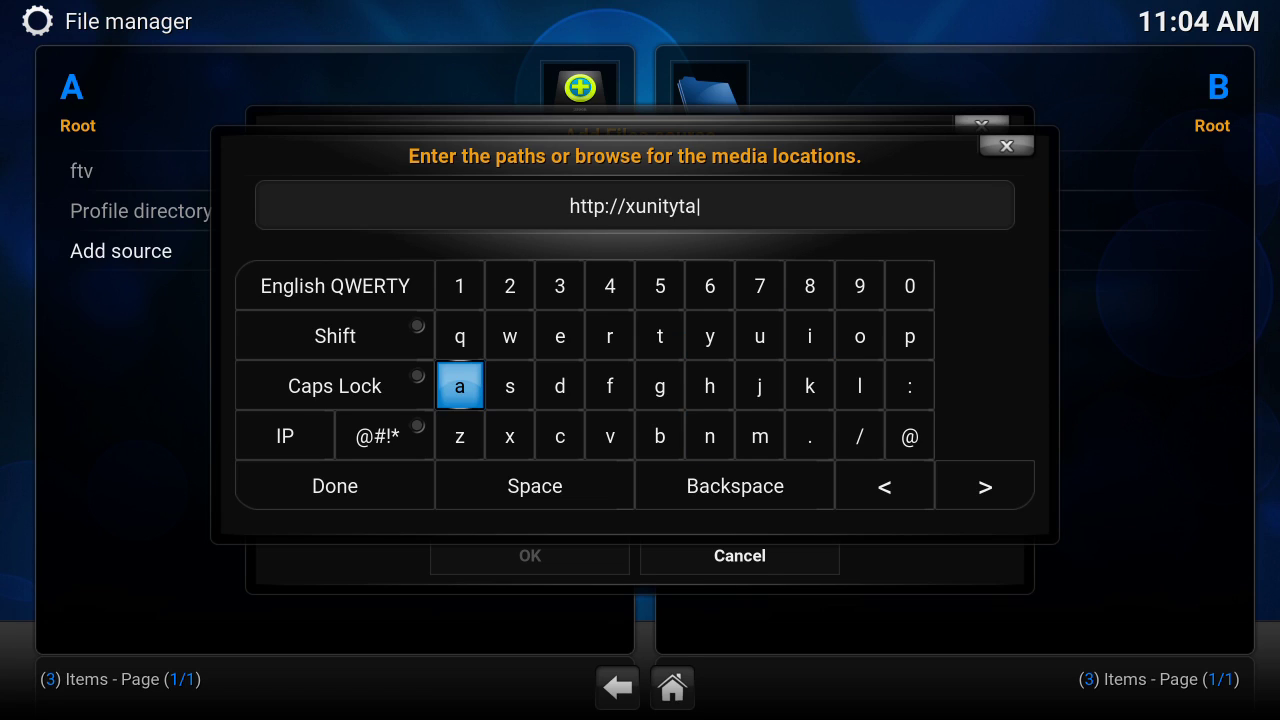
type("lk.")
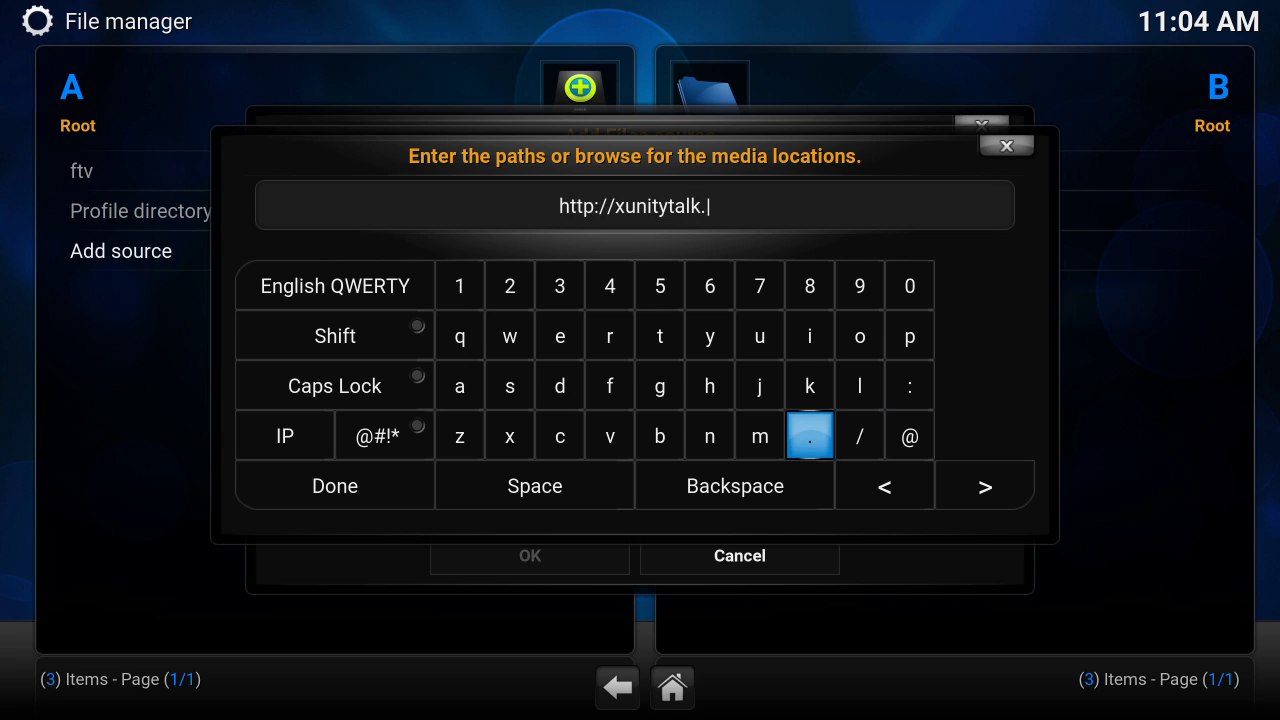
type("me")
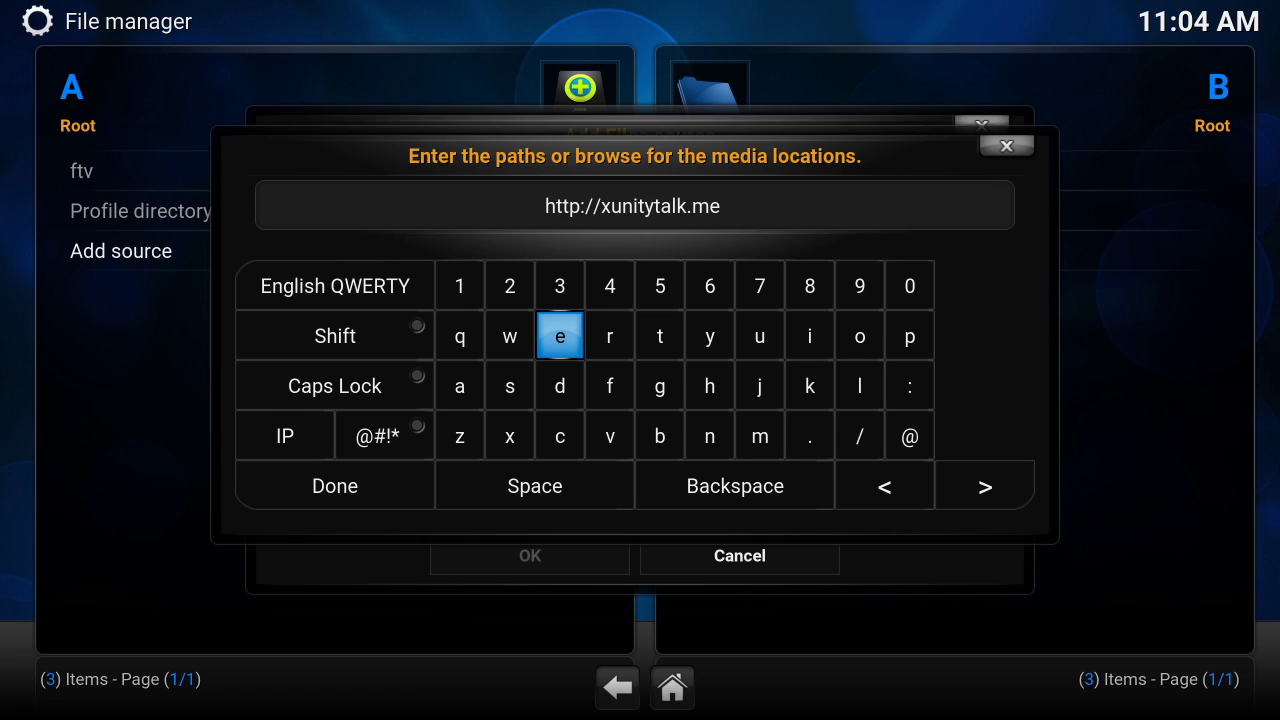
left_click(860, 436)
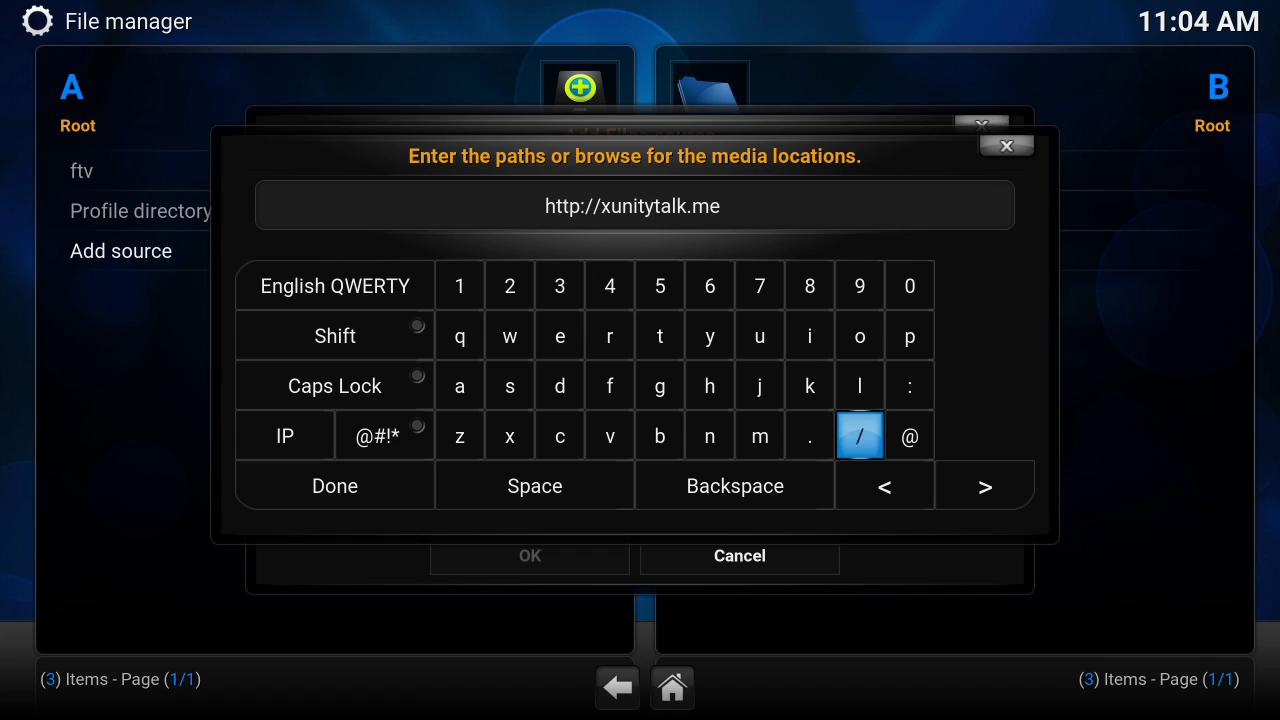
type("/x")
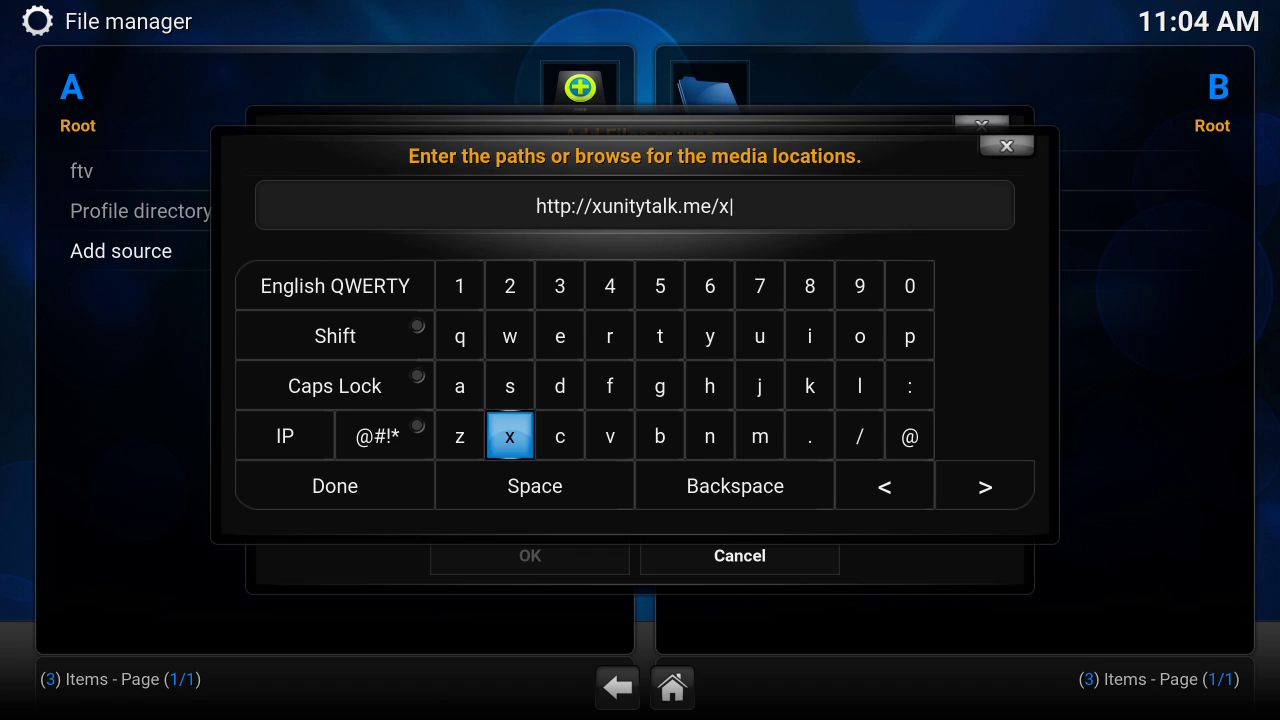
type("fin")
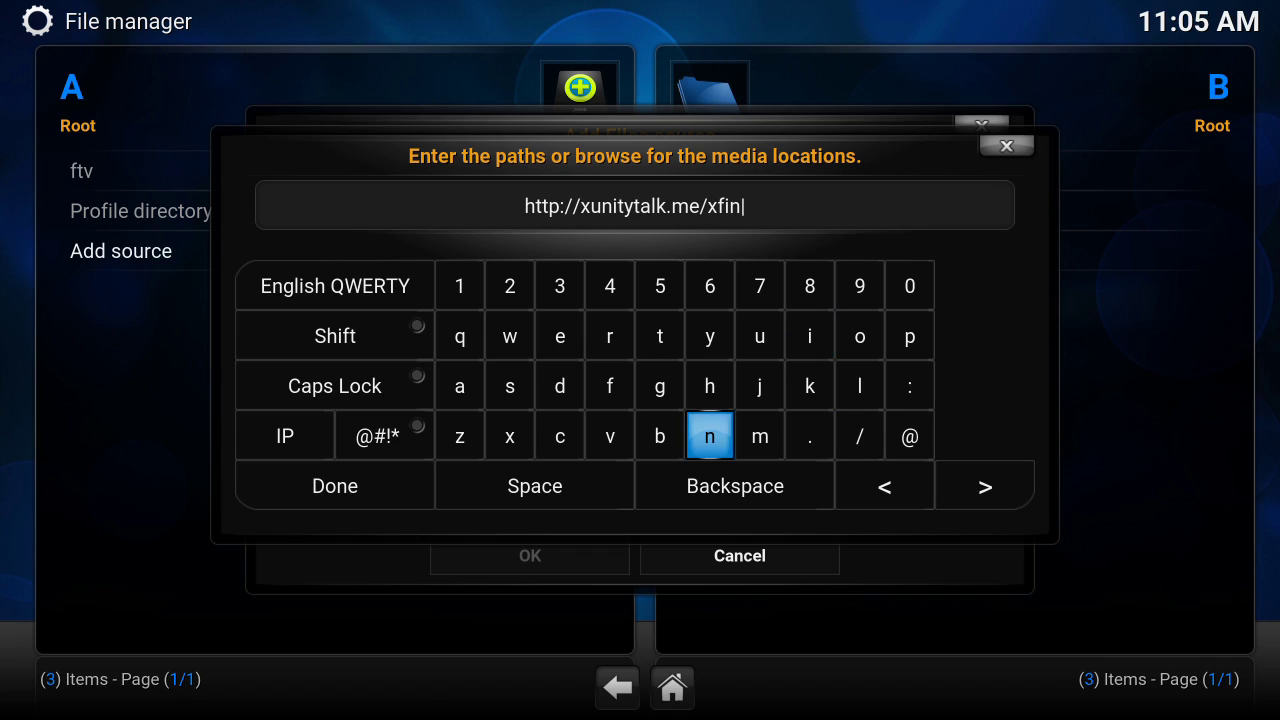
type("ity")
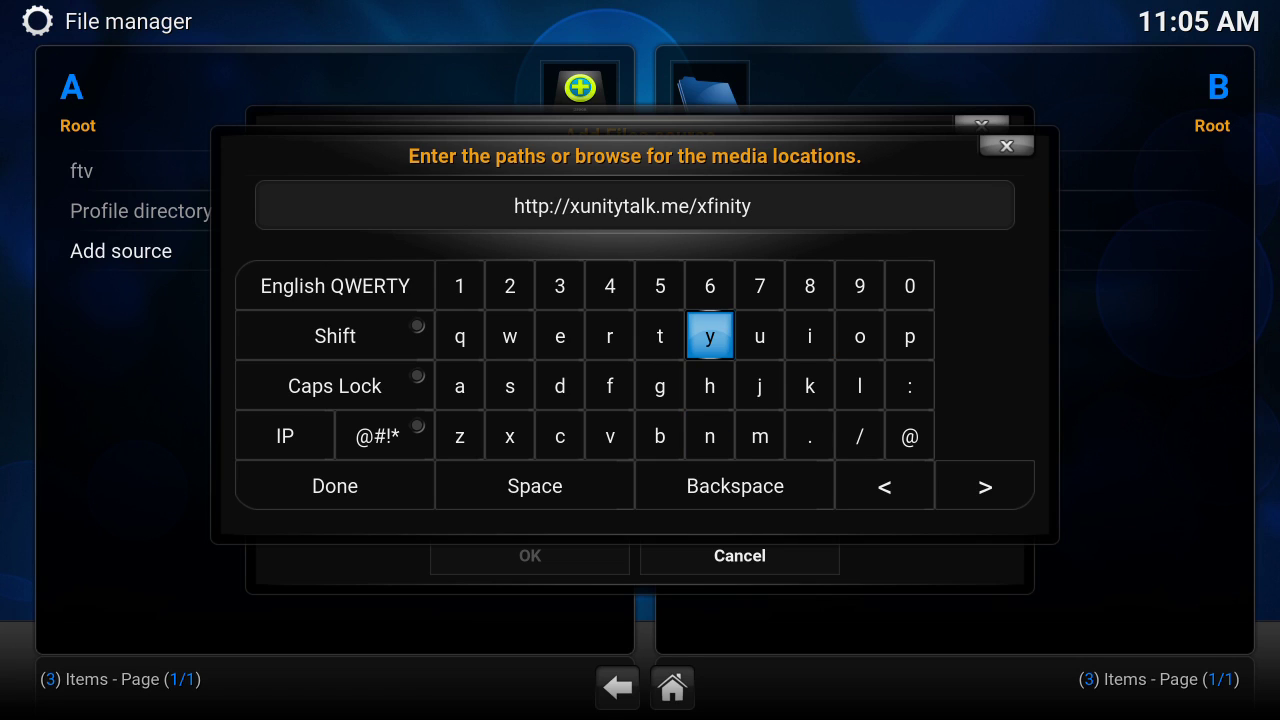
key("Return")
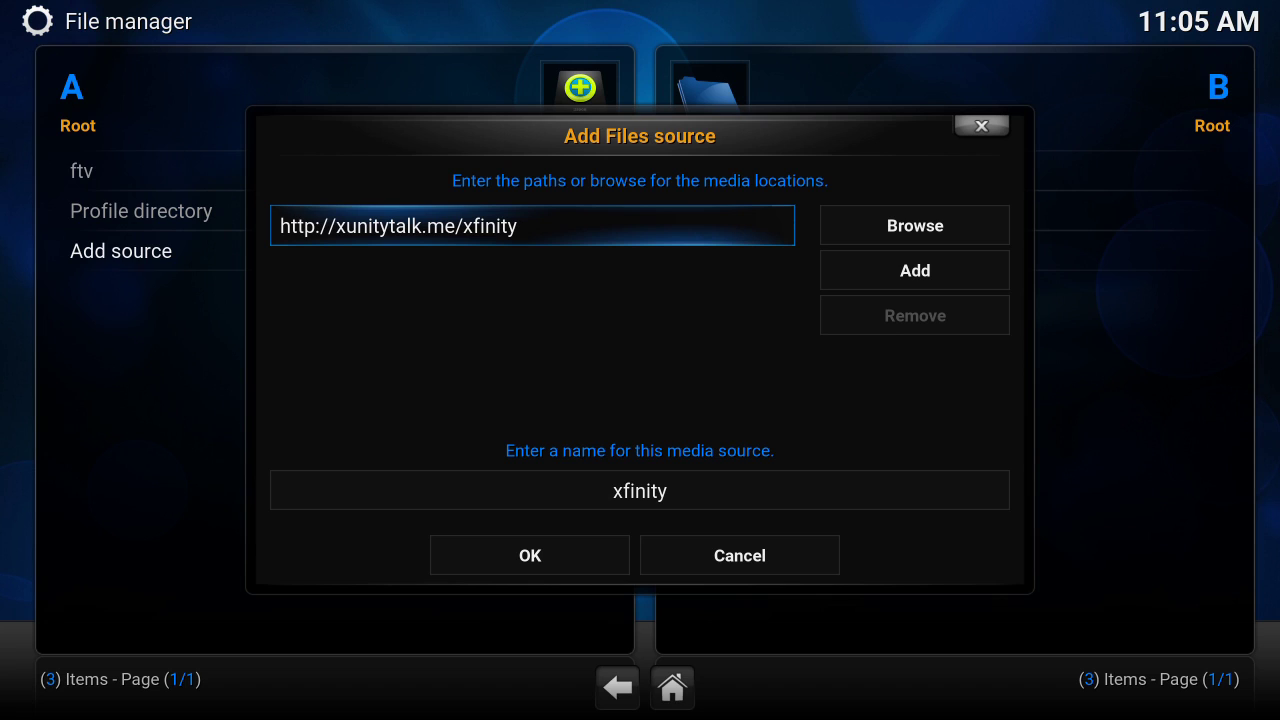
left_click(530, 555)
key("Return")
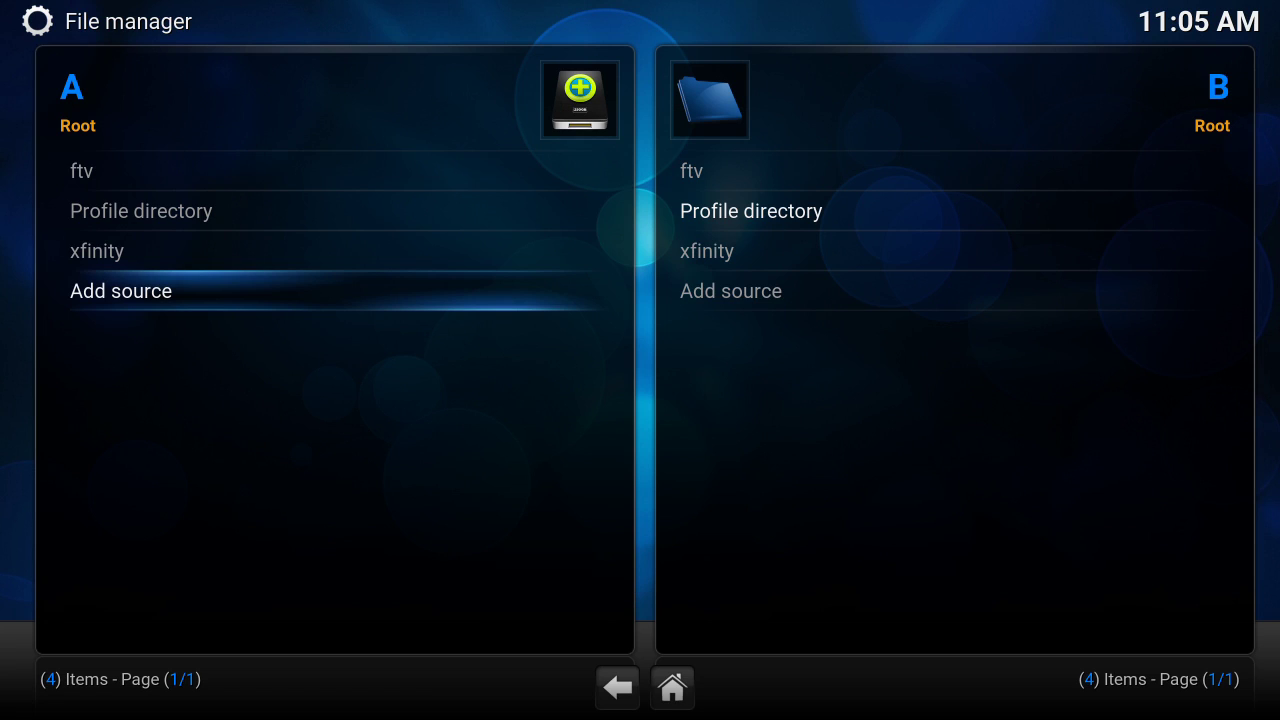
- Leave the file manager and install the add-on package XunityTalk_Repository.zip from the xfinity source
key("Escape")
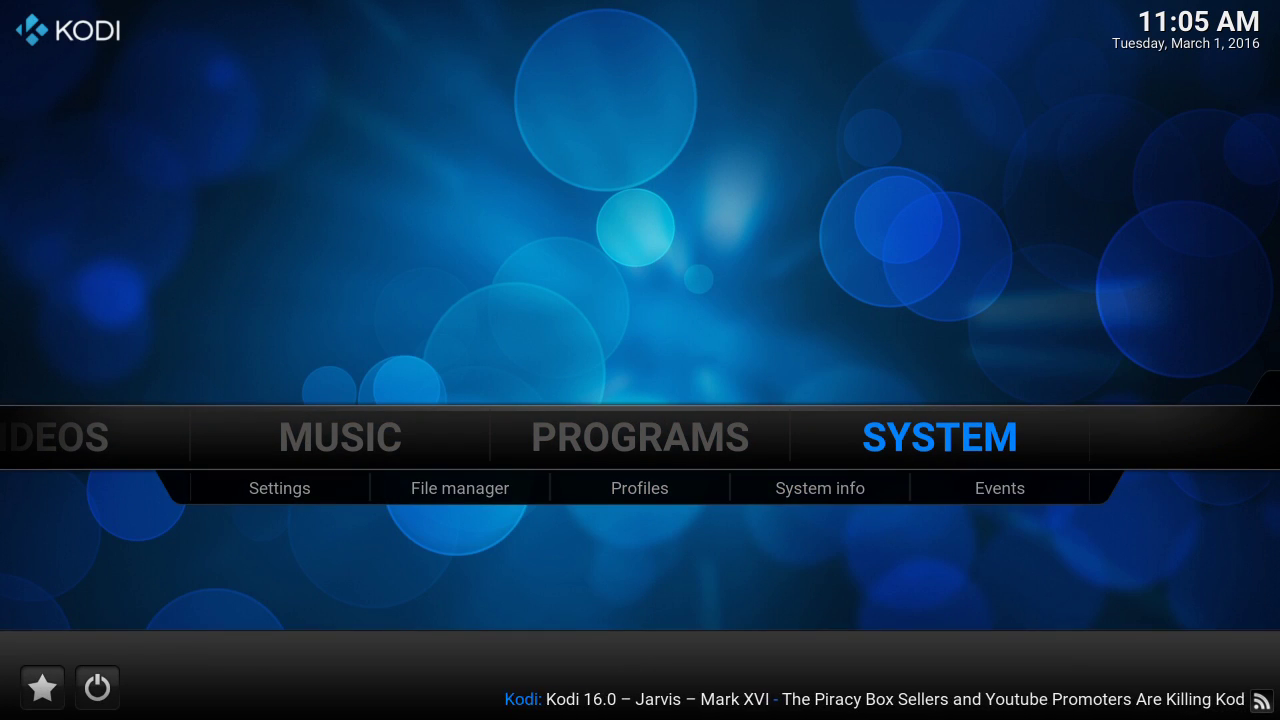
key("Return")
key("Return")
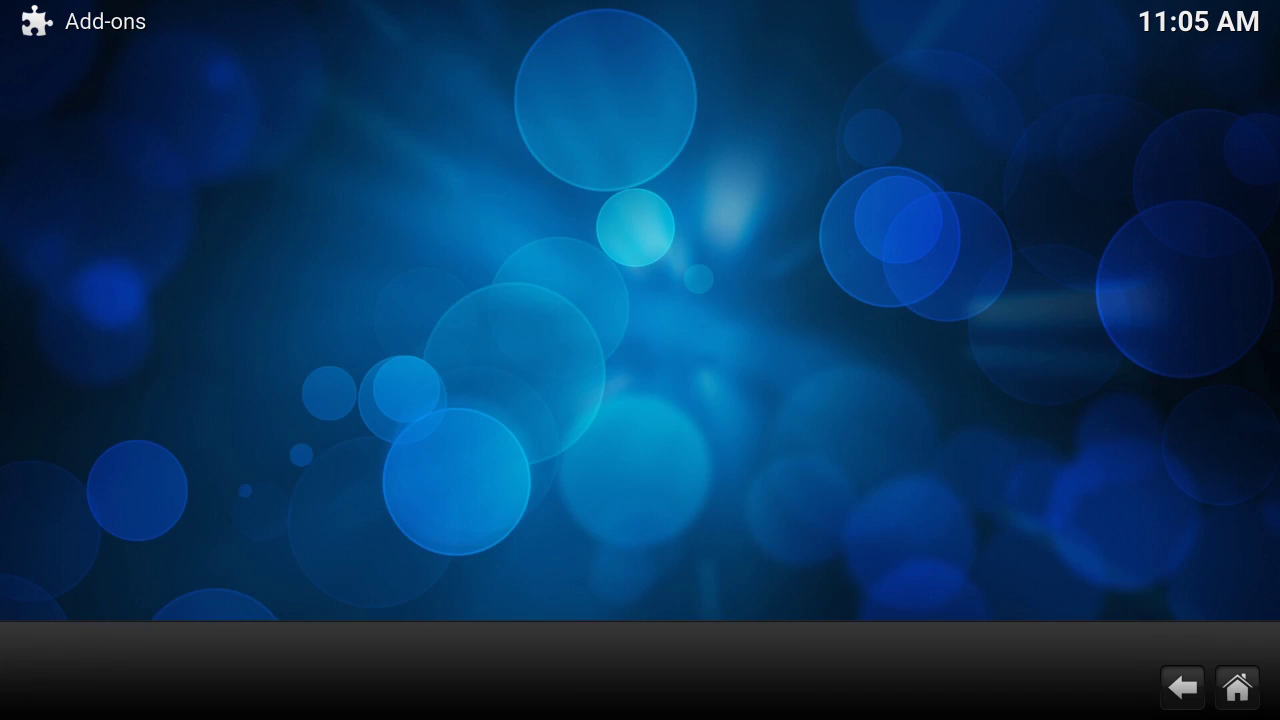
key("Down")
key("Return")
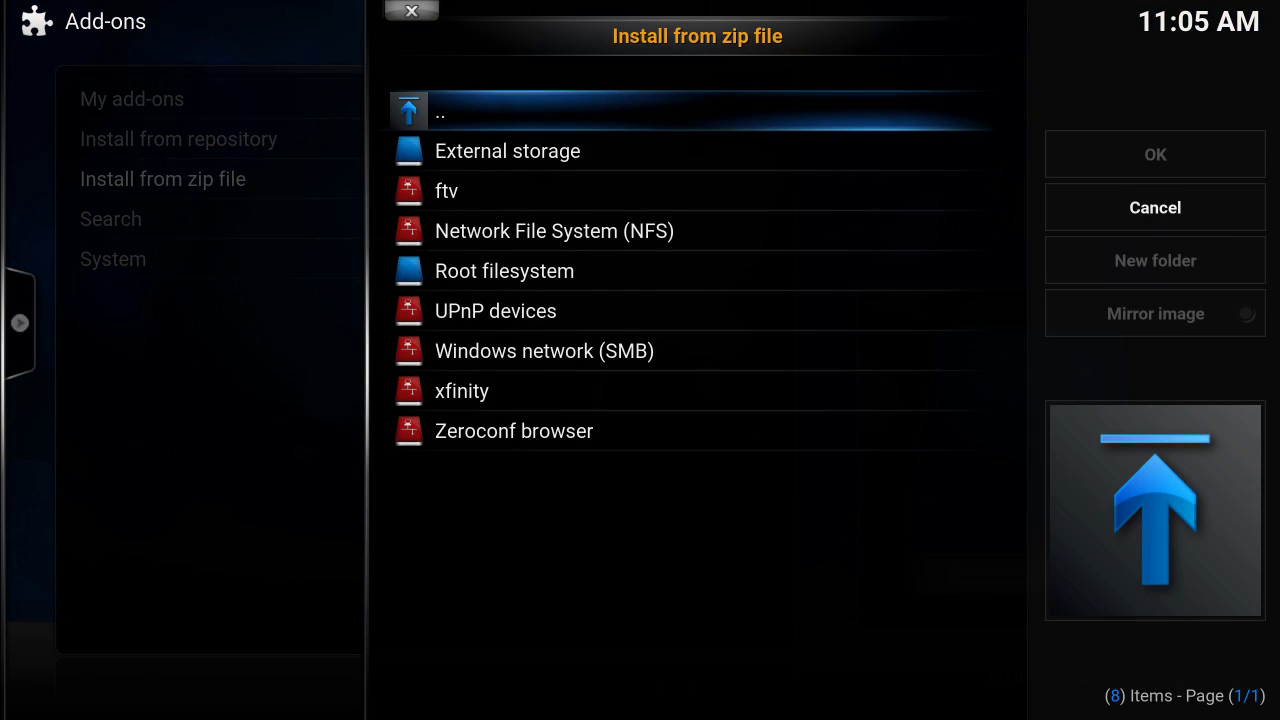
key("Down")
key("Return")
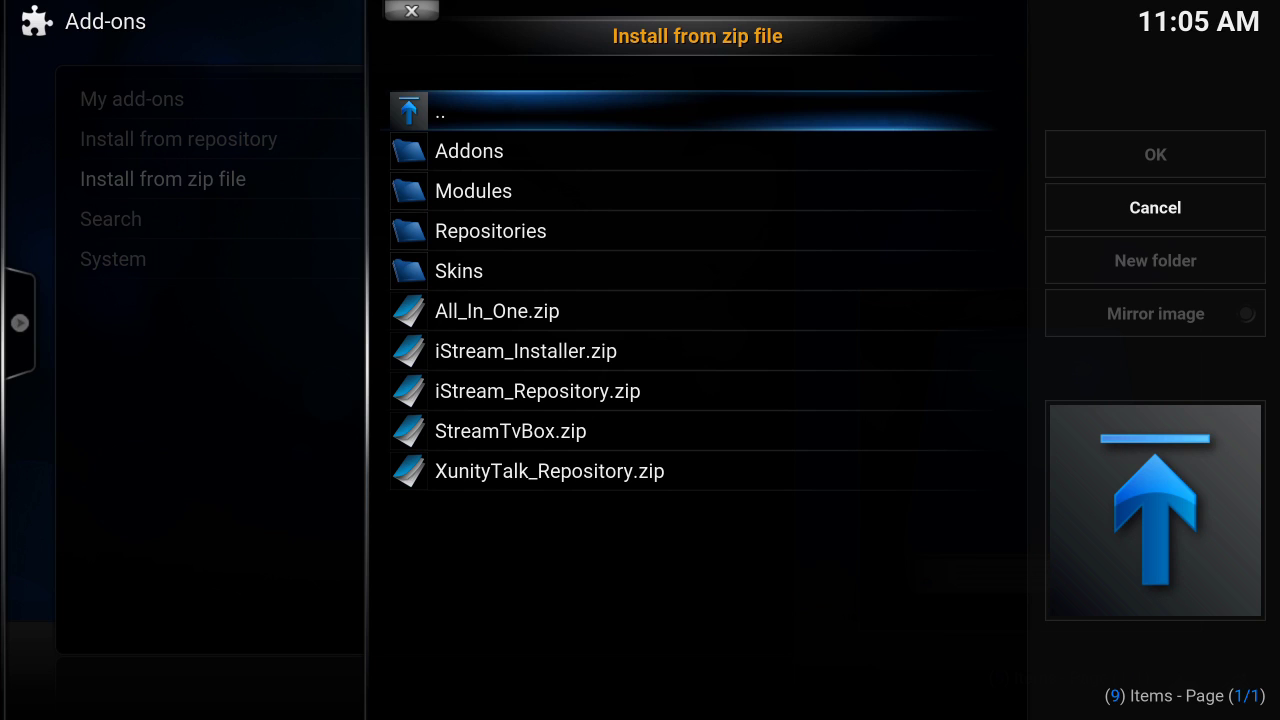
key("Up")
key("Return")
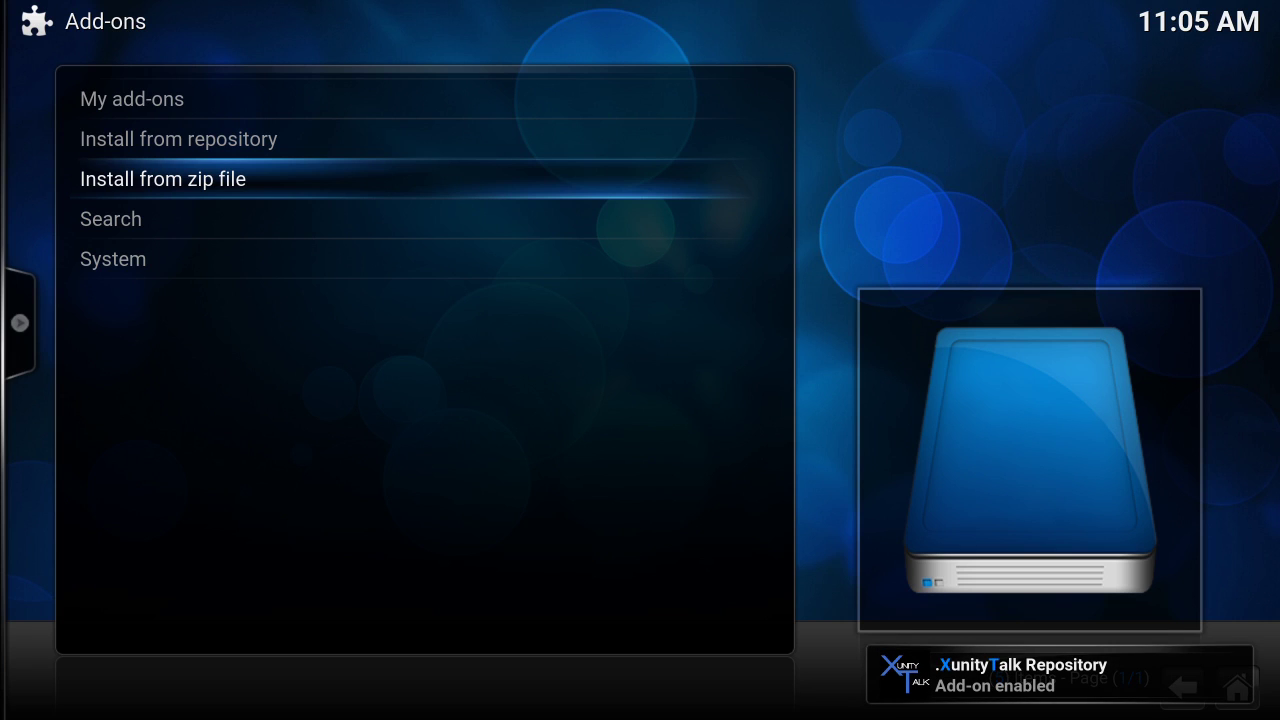
key("Up")
key("Up")
key("Return")
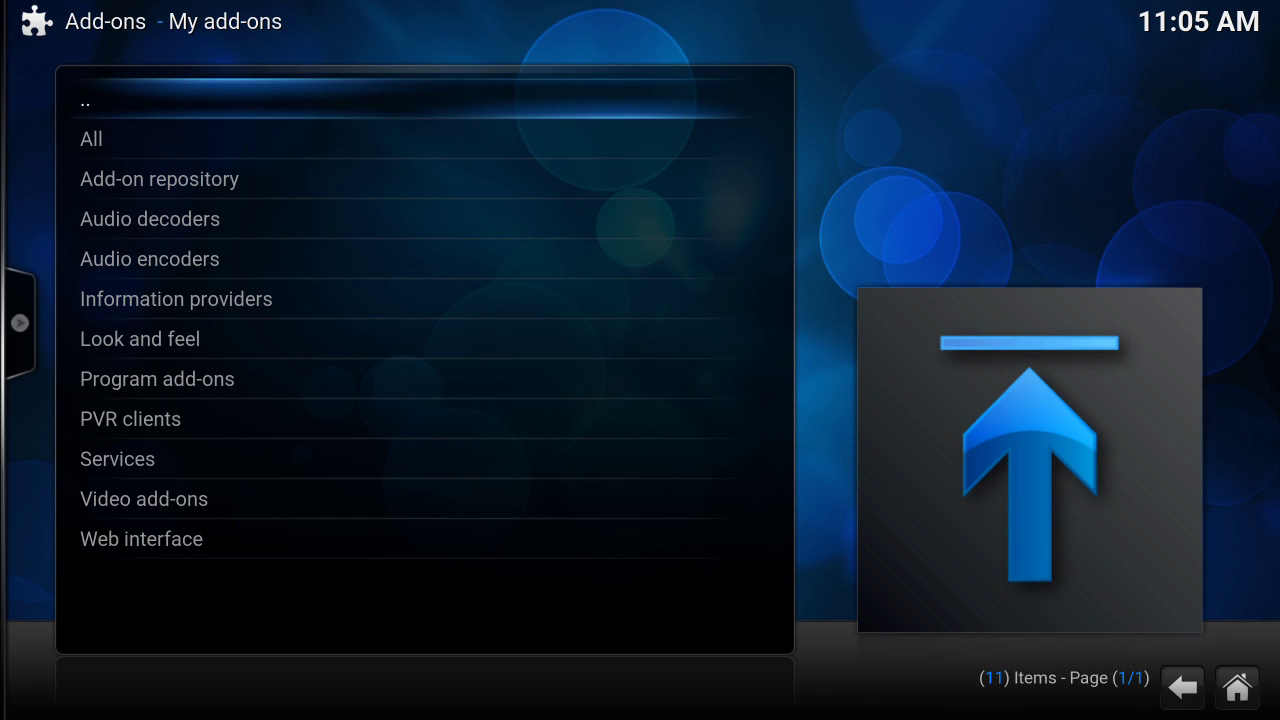
key("BackSpace")
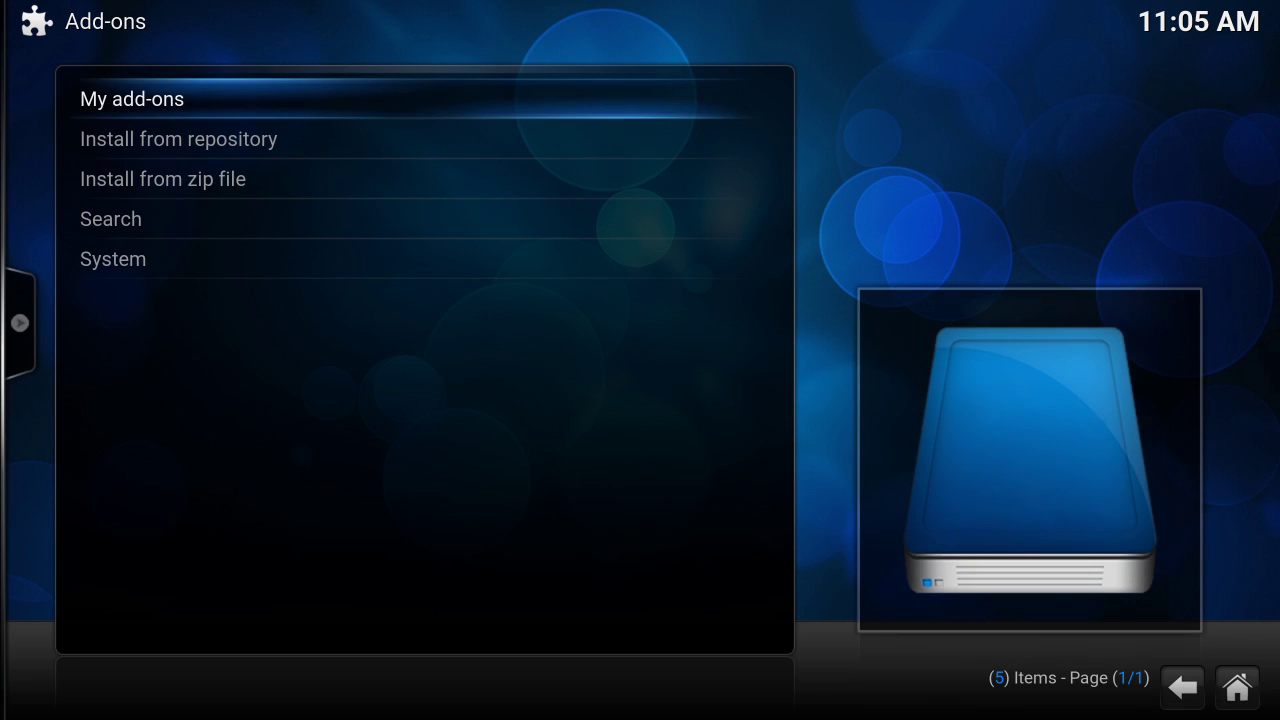
- Open the video add-ons category of the XunityTalk Repository for installing from a repository
key("Down")
key("Return")
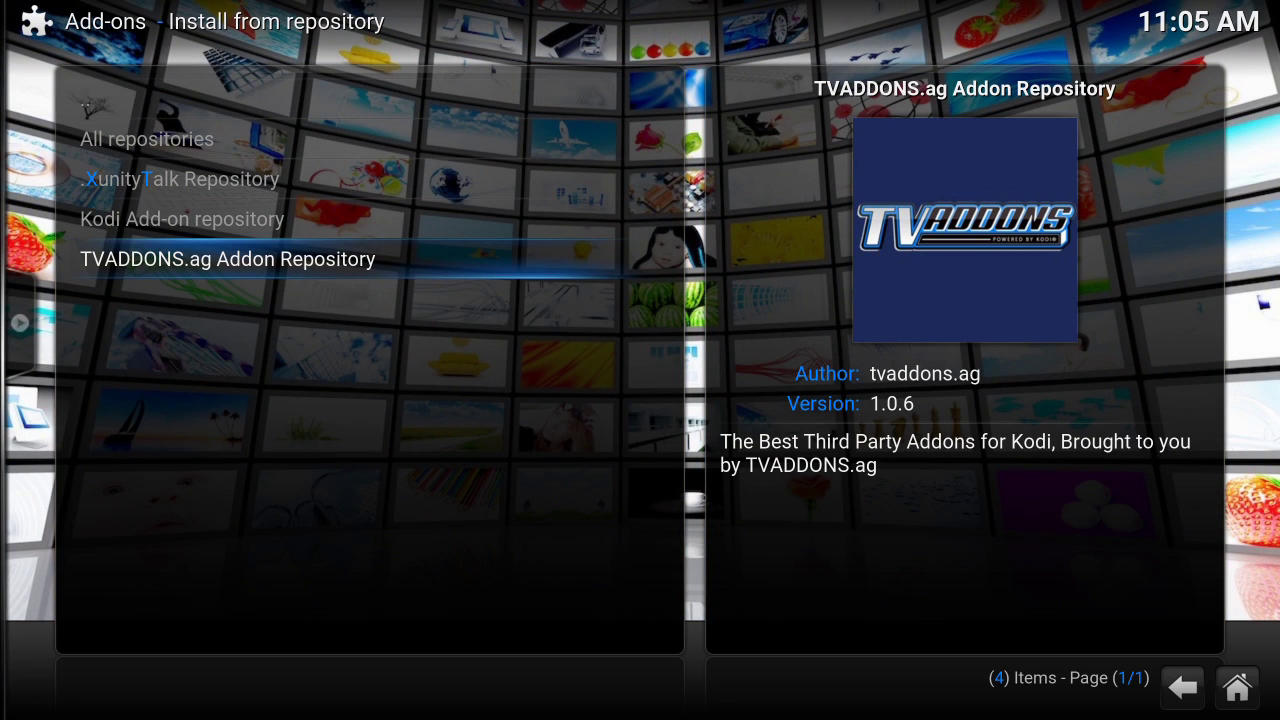
key("Up")
key("Up")
key("Return")
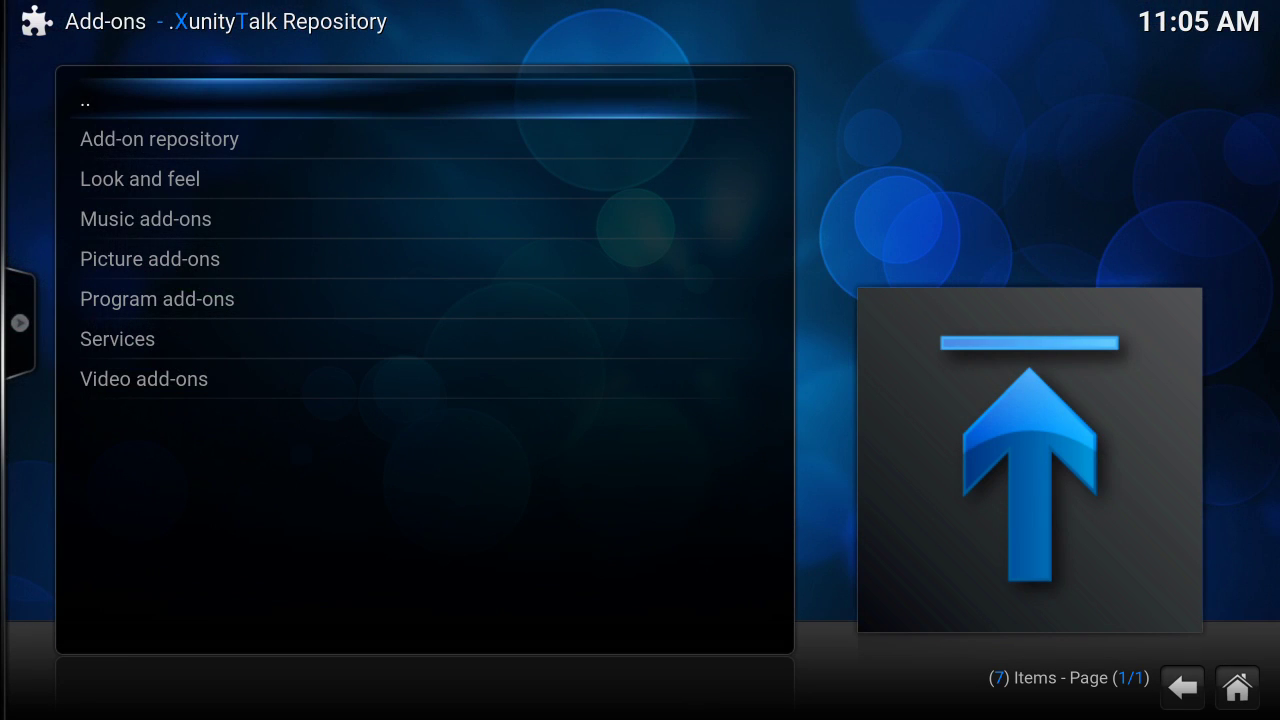
key("Up")
key("Return")
- Look through the list of video add-ons offered by the XunityTalk Repository
key("Down")
key("Down")
key("Down")
key("Down")
key("Down")
key("Down")
key("Down")
key("Down")
key("Down")
key("Down")
key("Down")
key("Down")
key("Down")
key("Down")
key("Down")
key("Down")
key("Down")
key("Down")
key("Down")
key("Down")
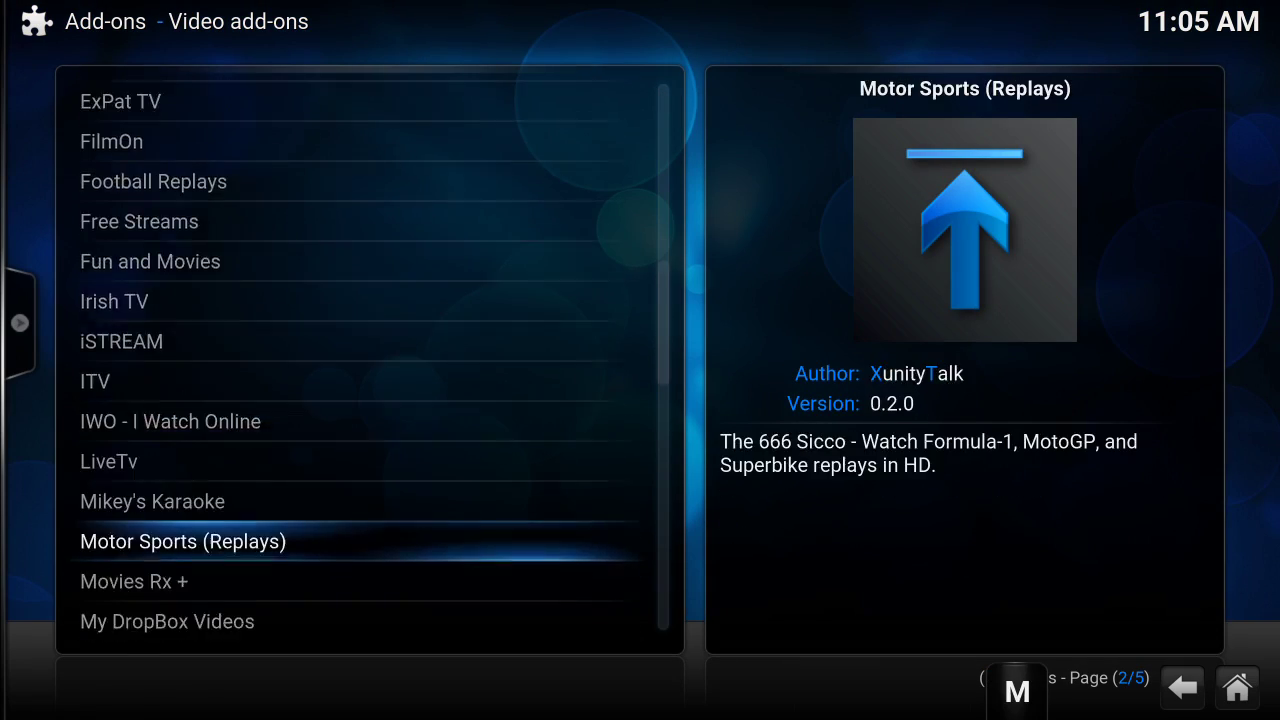
key("Down")
key("Down")
key("Down")
key("Down")
key("Down")
key("Down")
key("Down")
key("Down")
key("Down")
key("Down")
key("Down")
key("Down")
key("Down")
key("Down")
key("Down")
key("Down")
key("Down")
key("Down")
key("Down")
key("Down")
key("Up")
key("Up")
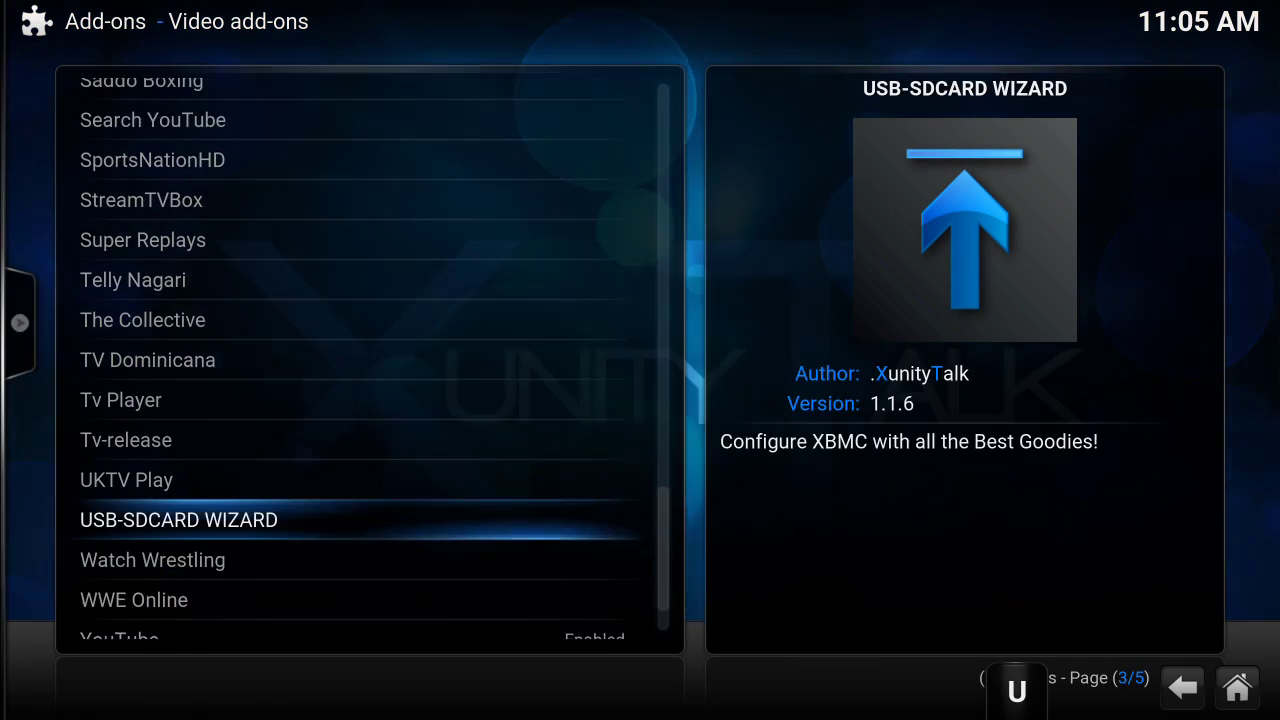
key("Up")
key("Up")
key("Up")
key("Up")
key("Up")
key("Up")
key("Up")
key("Up")
key("Up")
key("Up")
key("Up")
key("Up")
key("Up")
key("Up")
key("Up")
key("Up")
key("Up")
key("Up")
key("Up")
key("Up")
key("Down")
key("Down")
key("Down")
key("Down")
key("Down")
key("Down")
key("Down")
key("Down")
key("Down")
key("Down")
key("Down")
key("Down")
key("Down")
key("Down")
key("Down")
key("Down")
key("Down")
key("Down")
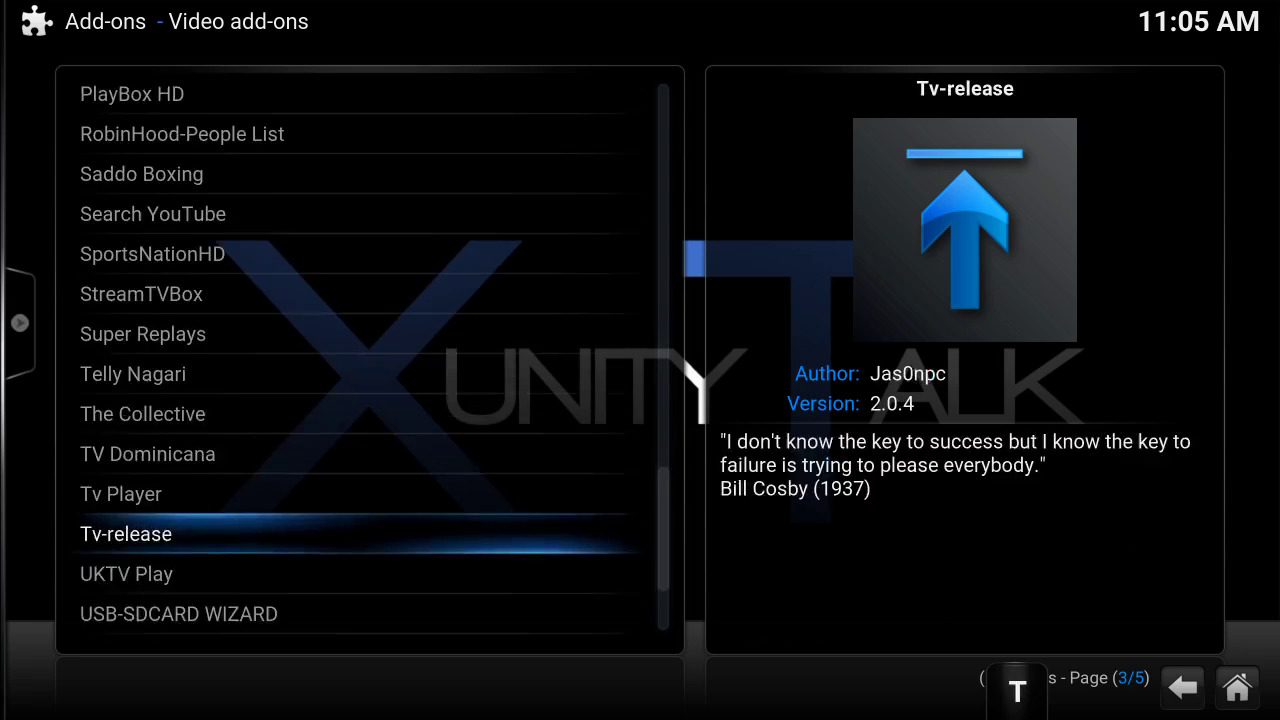
key("Down")
key("Down")
key("Down")
key("Down")
key("Up")
key("Up")
key("Up")
key("Up")
key("Up")
key("Up")
key("Up")
key("Up")
key("Up")
key("Up")
key("Up")
key("Up")
key("Up")
key("Up")
key("Up")
key("Up")
key("Up")
key("Up")
key("Up")
key("Up")
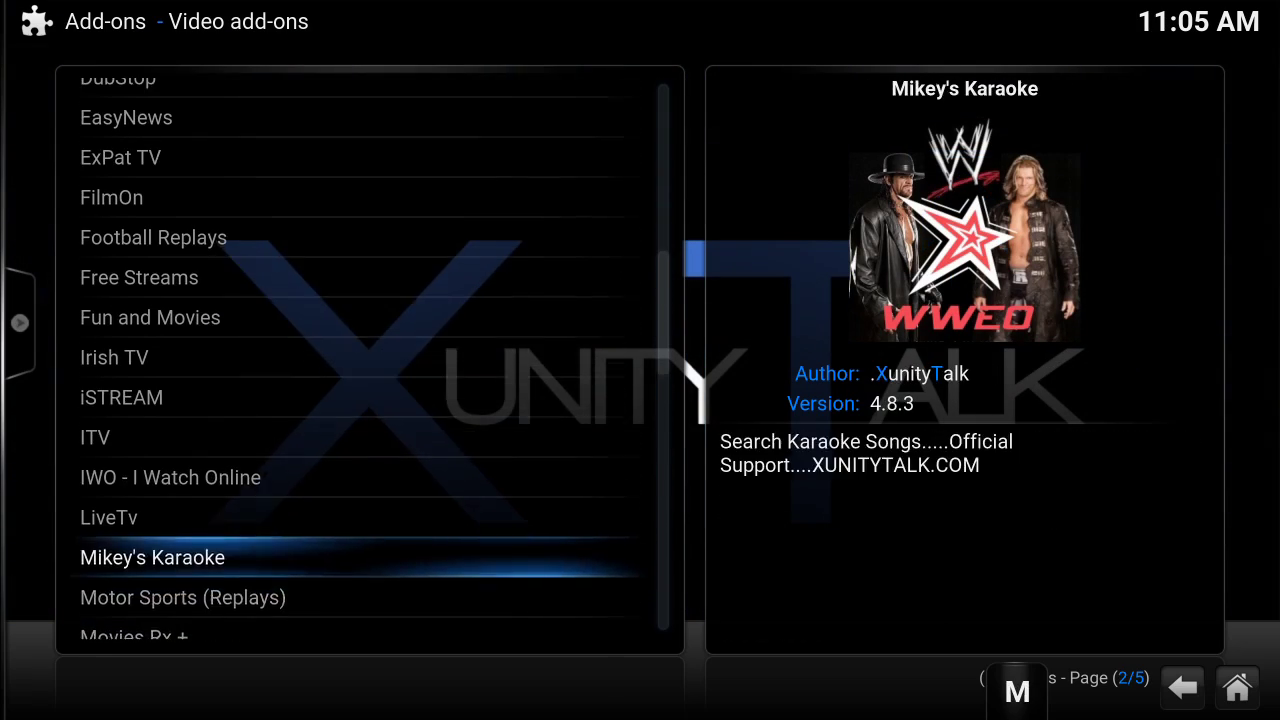
- Install the BBC iPlayer add-on from the XunityTalk Repository's video add-ons
key("Up")
key("Up")
key("Up")
key("Up")
key("Up")
key("Up")
key("Up")
key("Up")
key("Up")
key("Up")
key("Up")
key("Up")
key("Up")
key("Up")
key("Up")
key("Up")
key("Up")
key("Up")
key("Up")
key("Up")
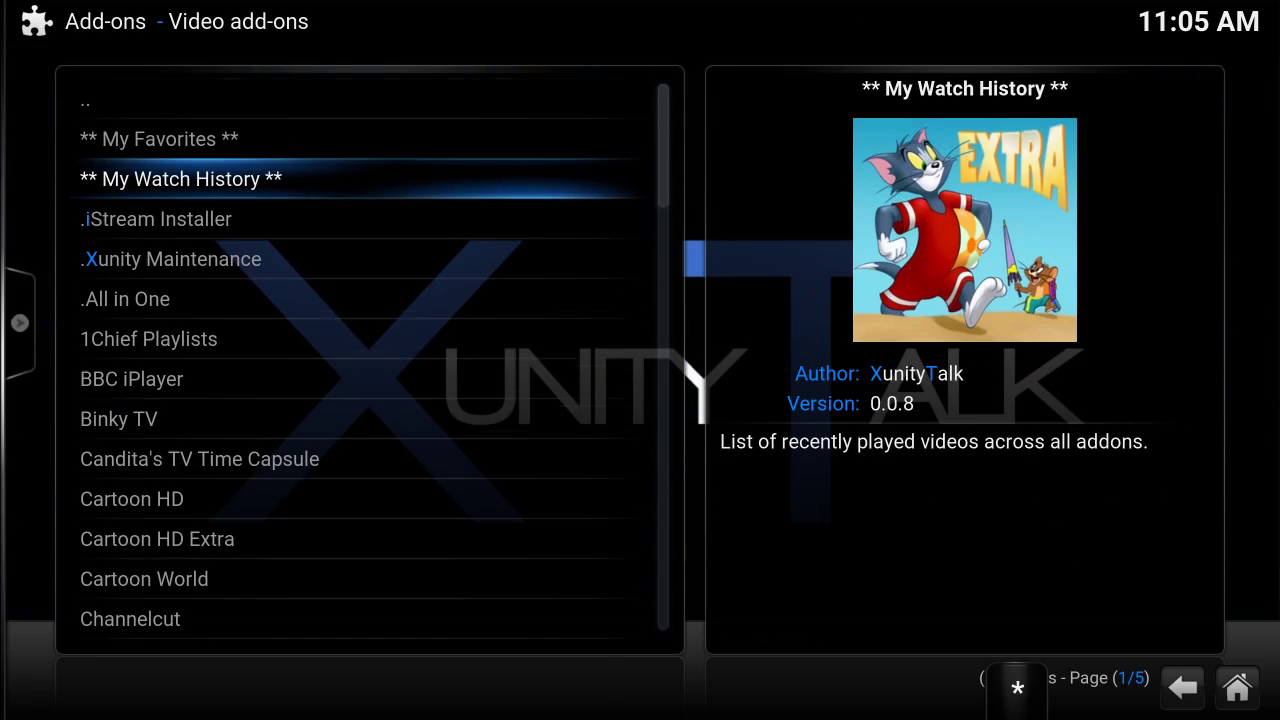
key("Down")
key("Down")
key("Down")
key("Down")
key("Down")
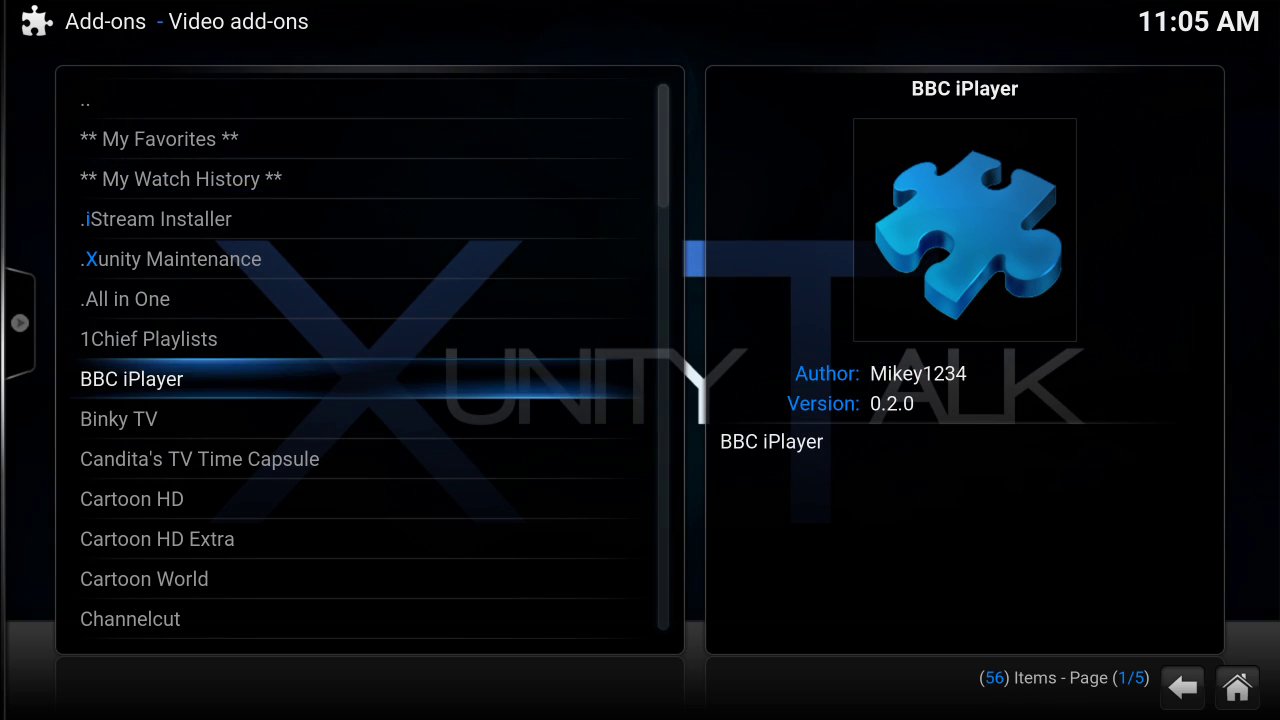
key("Return")
key("Return")
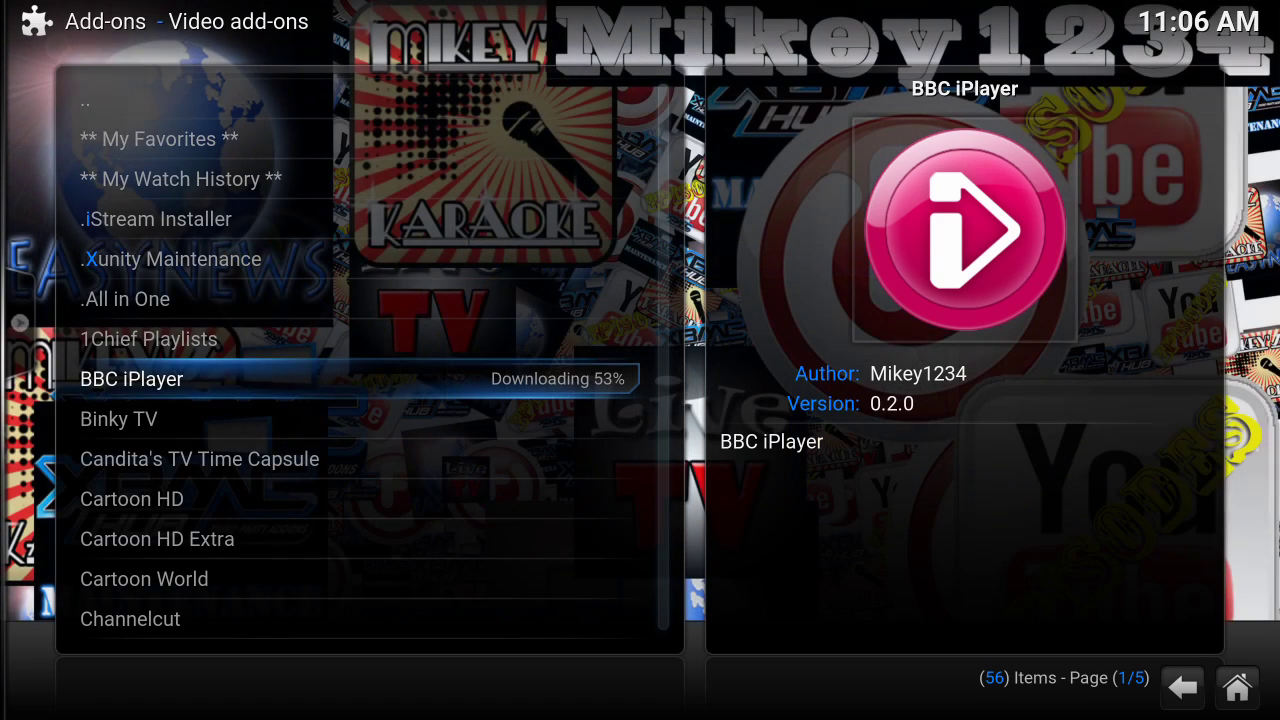
- Leave the XunityTalk Repository and check the add-on categories of the TVADDONS.ag Addon Repository
key("BackSpace")
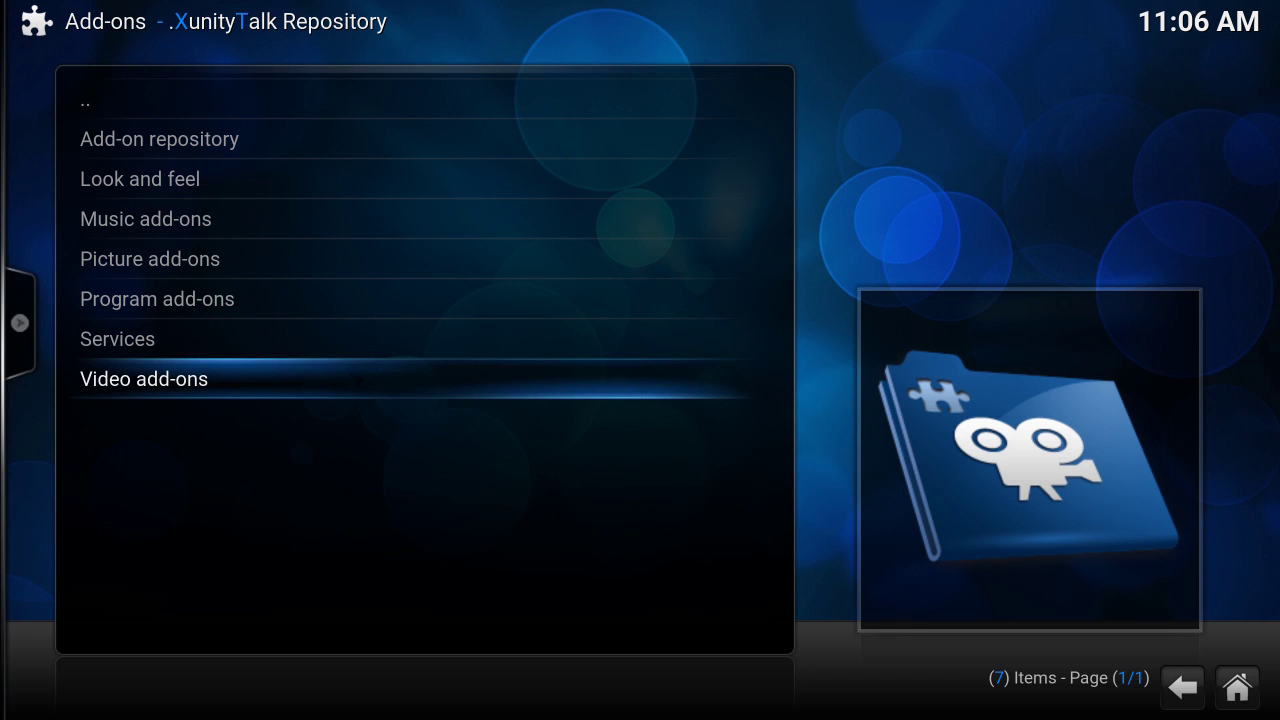
key("BackSpace")
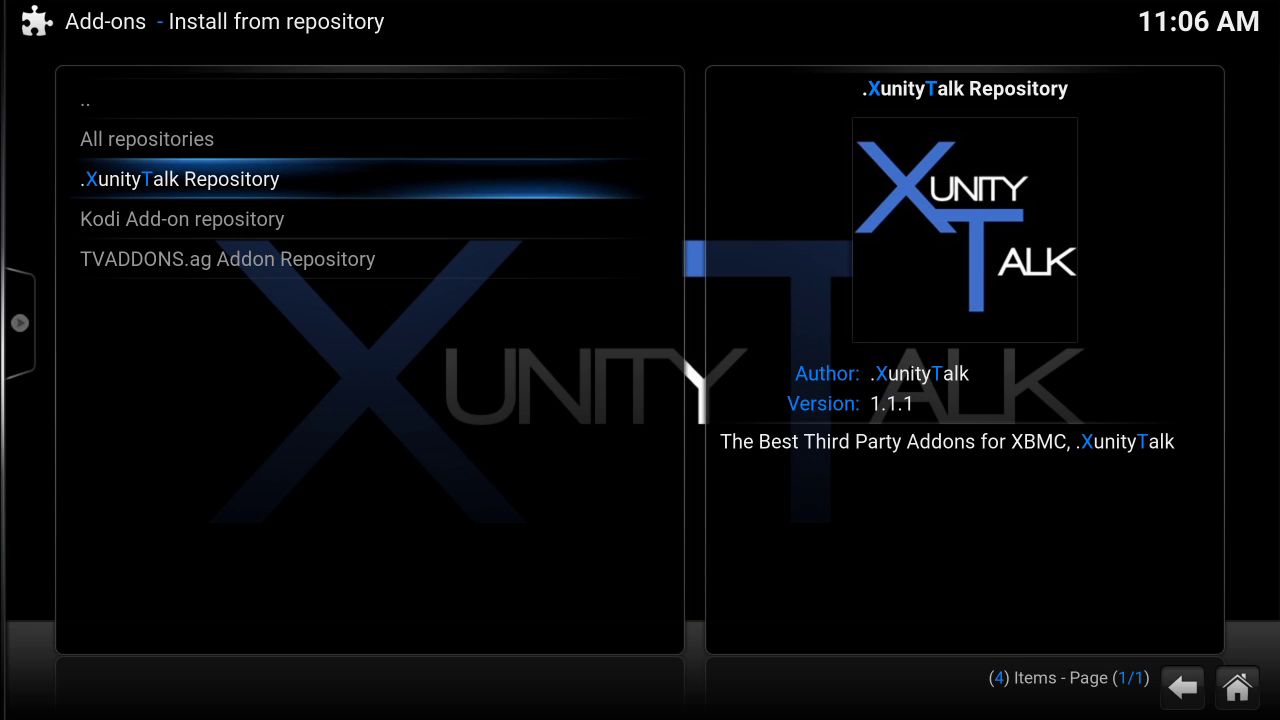
key("Down")
key("Down")
key("Return")
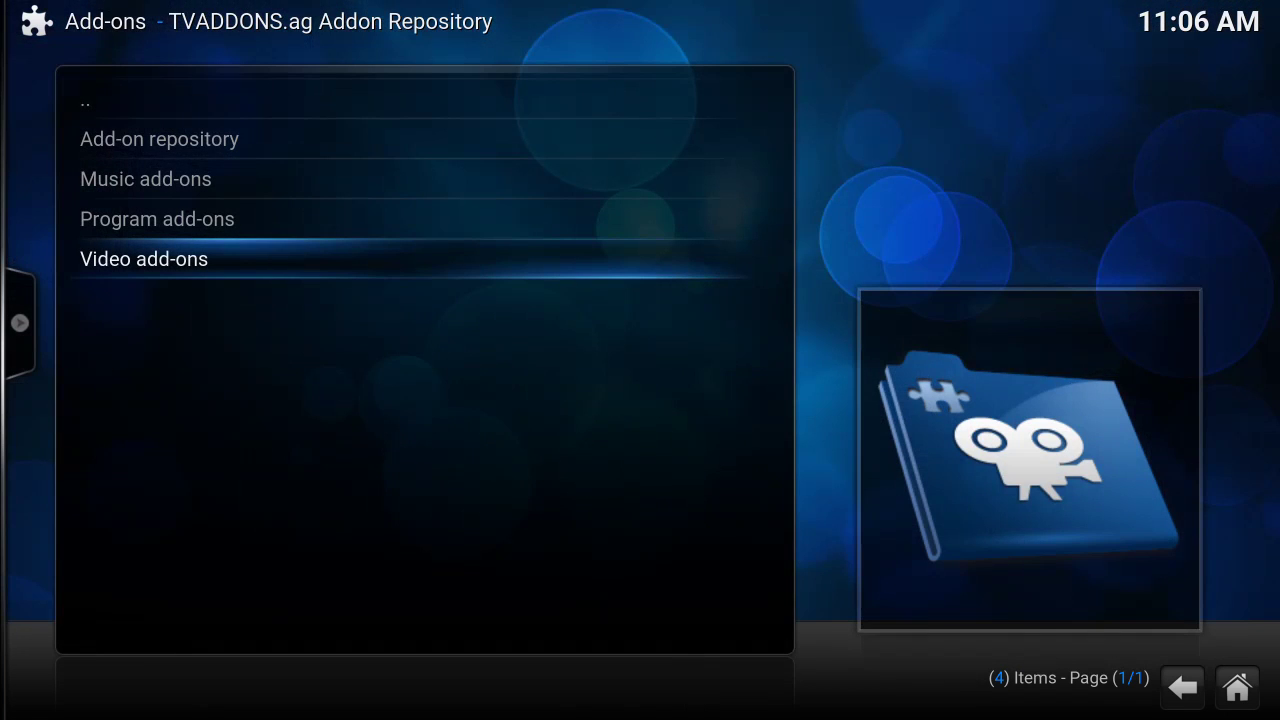
key("BackSpace")
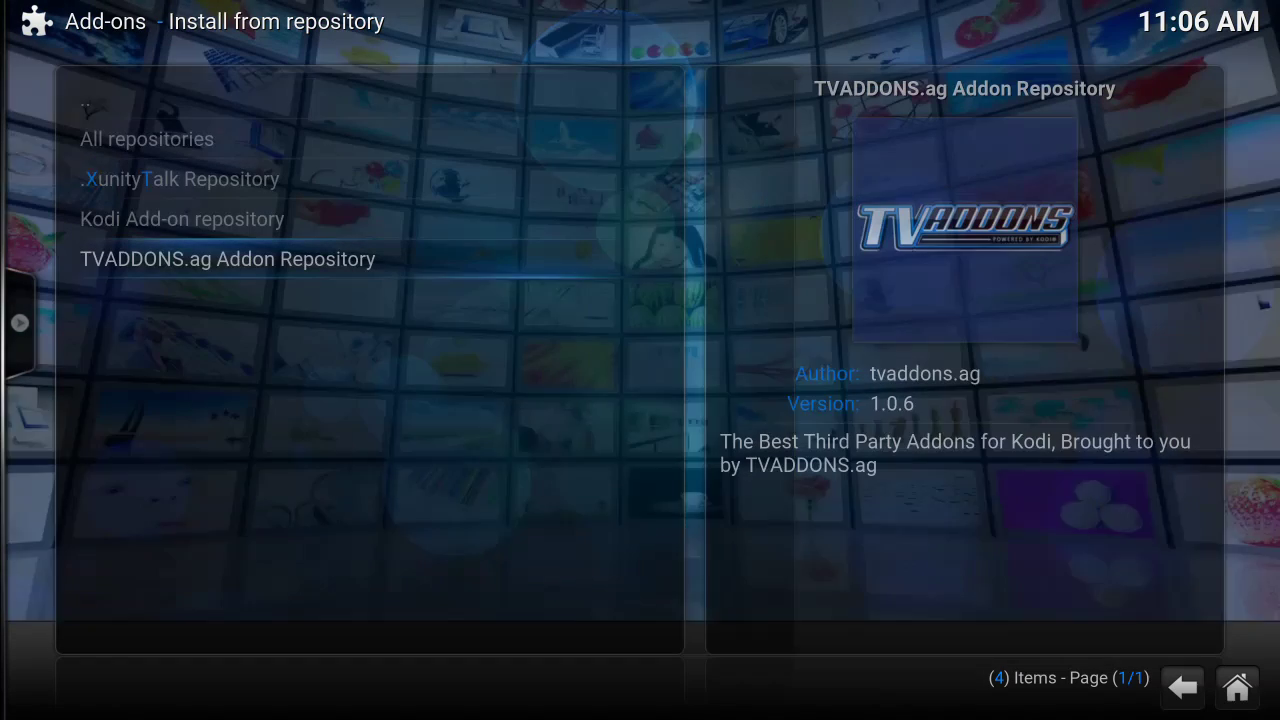
- Start installing from a zip file and open the xbmc-repos/english folder of the ftv source
key("BackSpace")
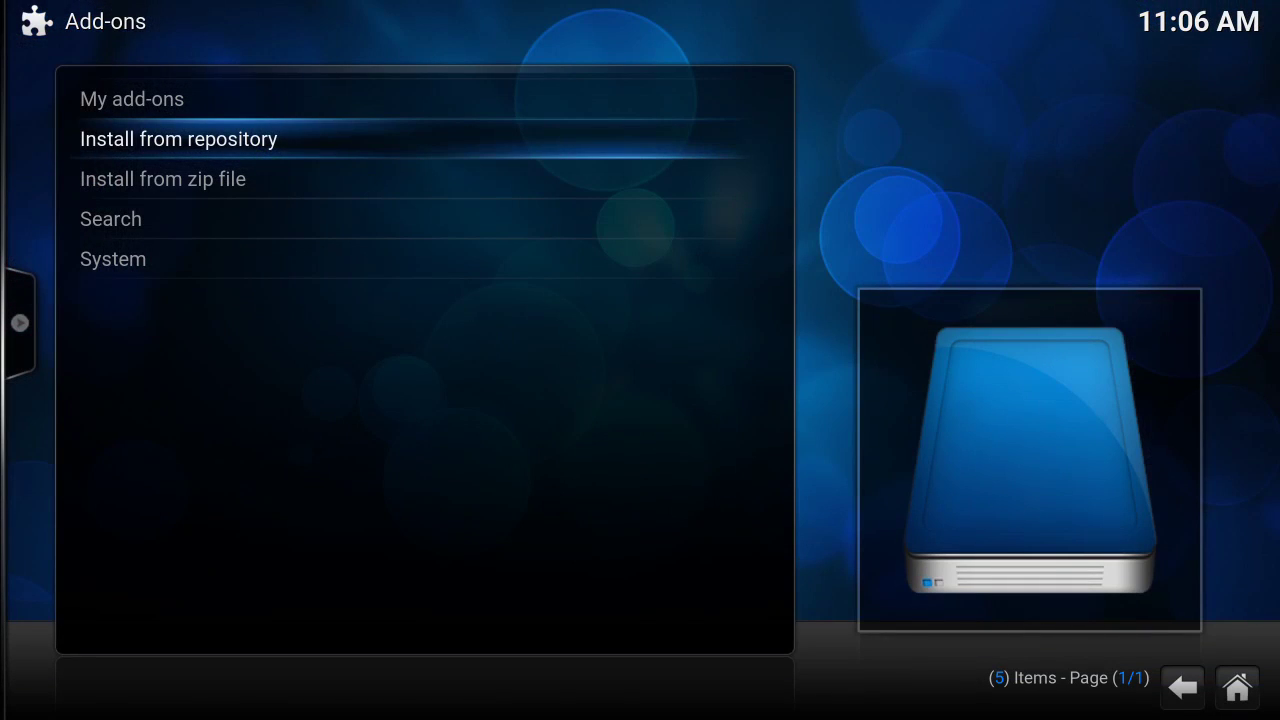
key("Down")
key("Return")
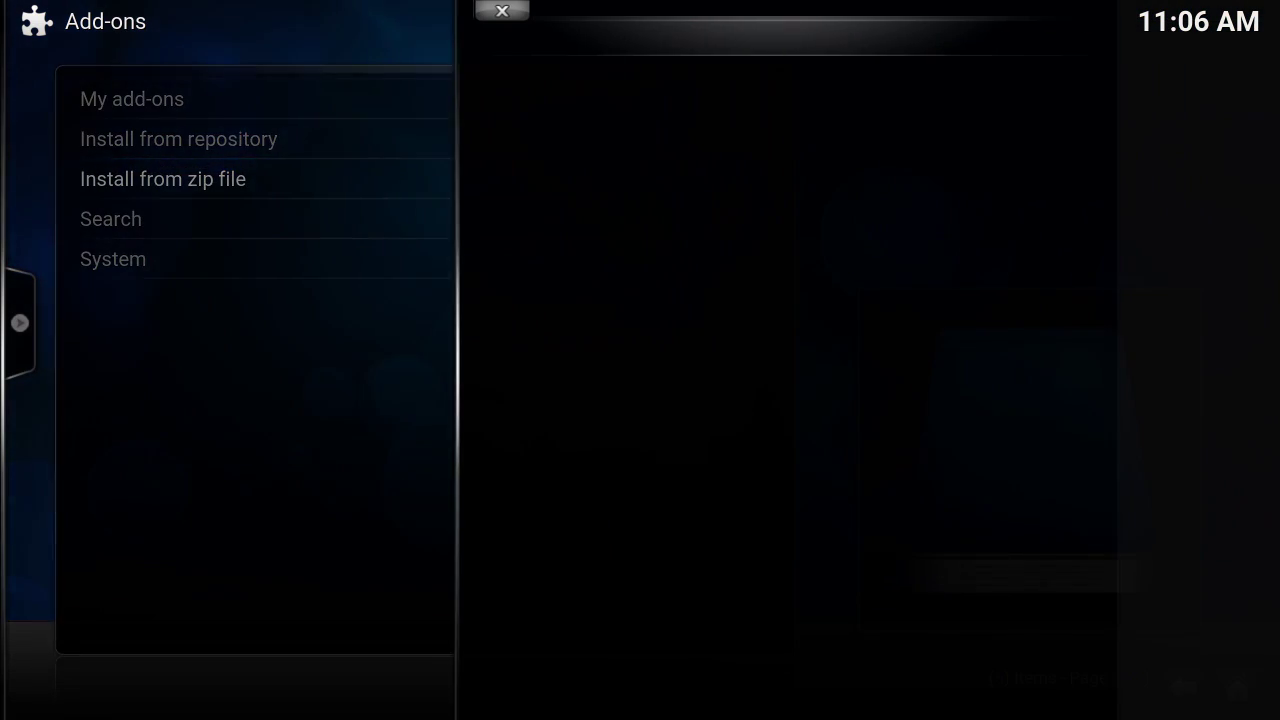
key("Down")
key("Down")
key("Return")
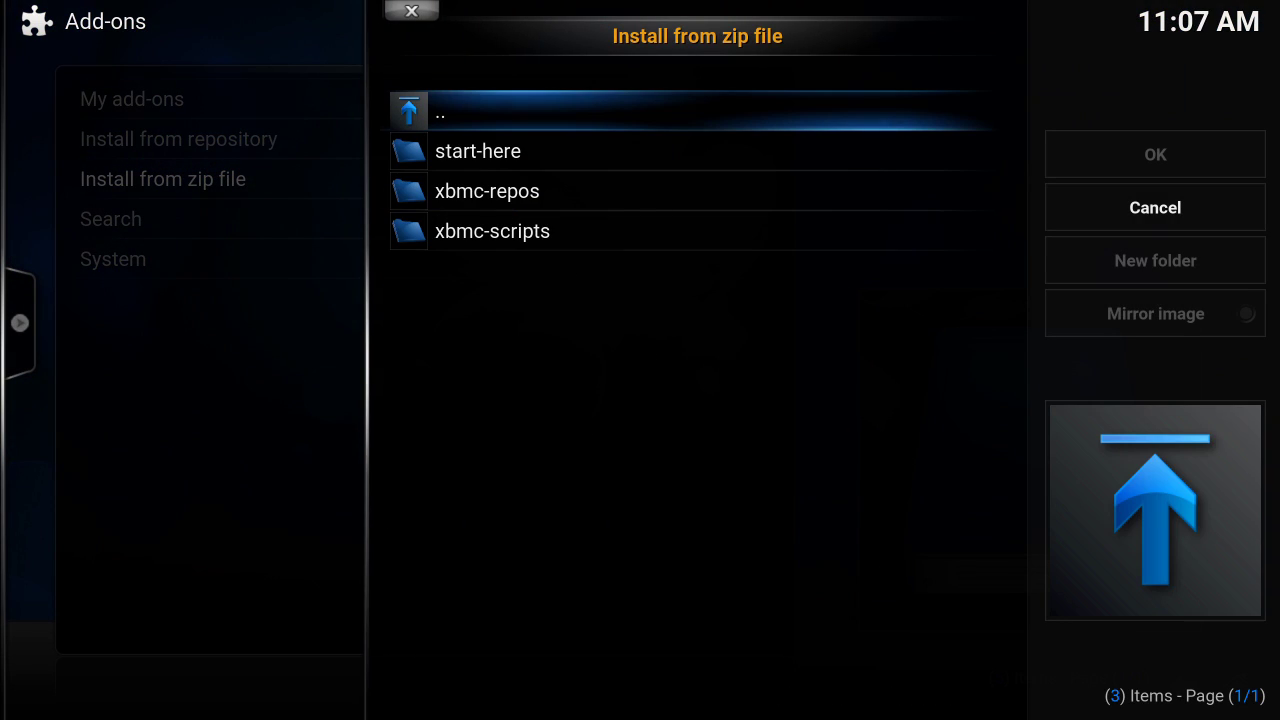
key("Down")
key("Down")
key("Return")
key("Down")
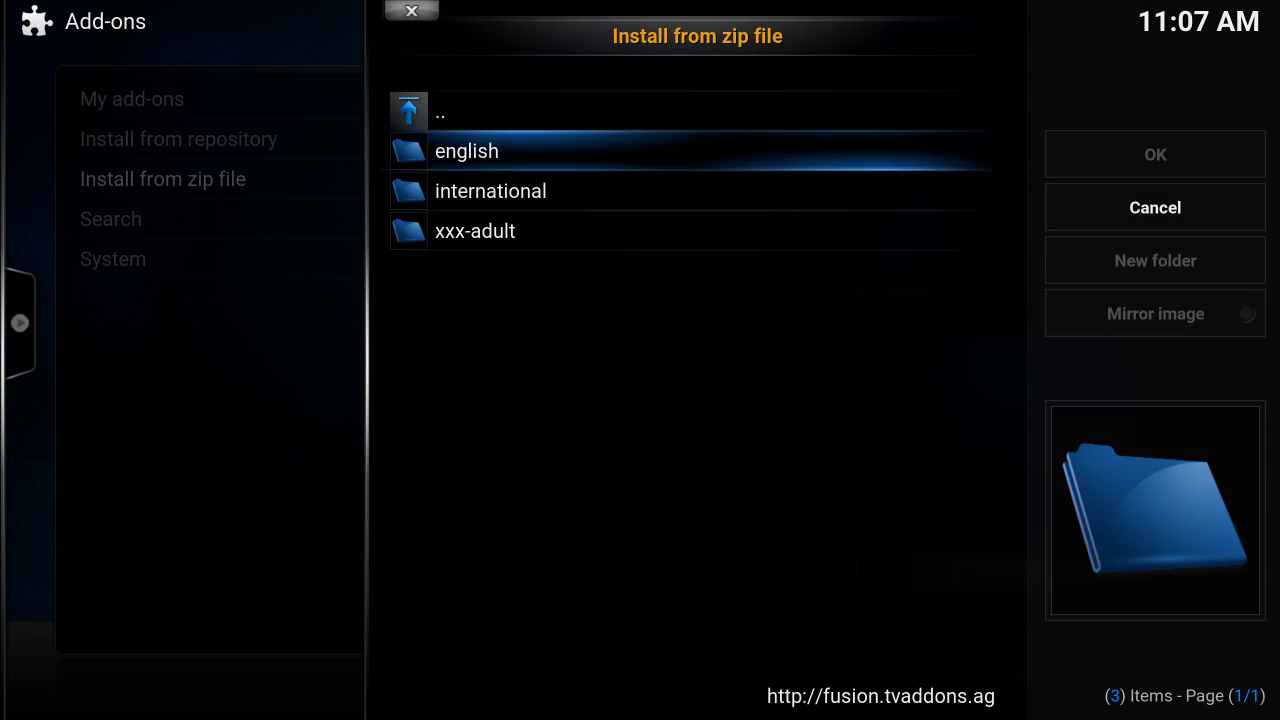
key("Return")
- Install the add-on package repository.metalkettle-1.7.0.zip from the english folder
key("Down")
key("Down")
key("Down")
key("Down")
key("Down")
key("Down")
key("Down")
key("Down")
key("Down")
key("Down")
key("Down")
key("Down")
key("Down")
key("Down")
key("Down")
key("Down")
key("Down")
key("Down")
key("Down")
key("Down")
key("Down")
key("Down")
key("Down")
key("Down")
key("Down")
key("Down")
key("Down")
key("Down")
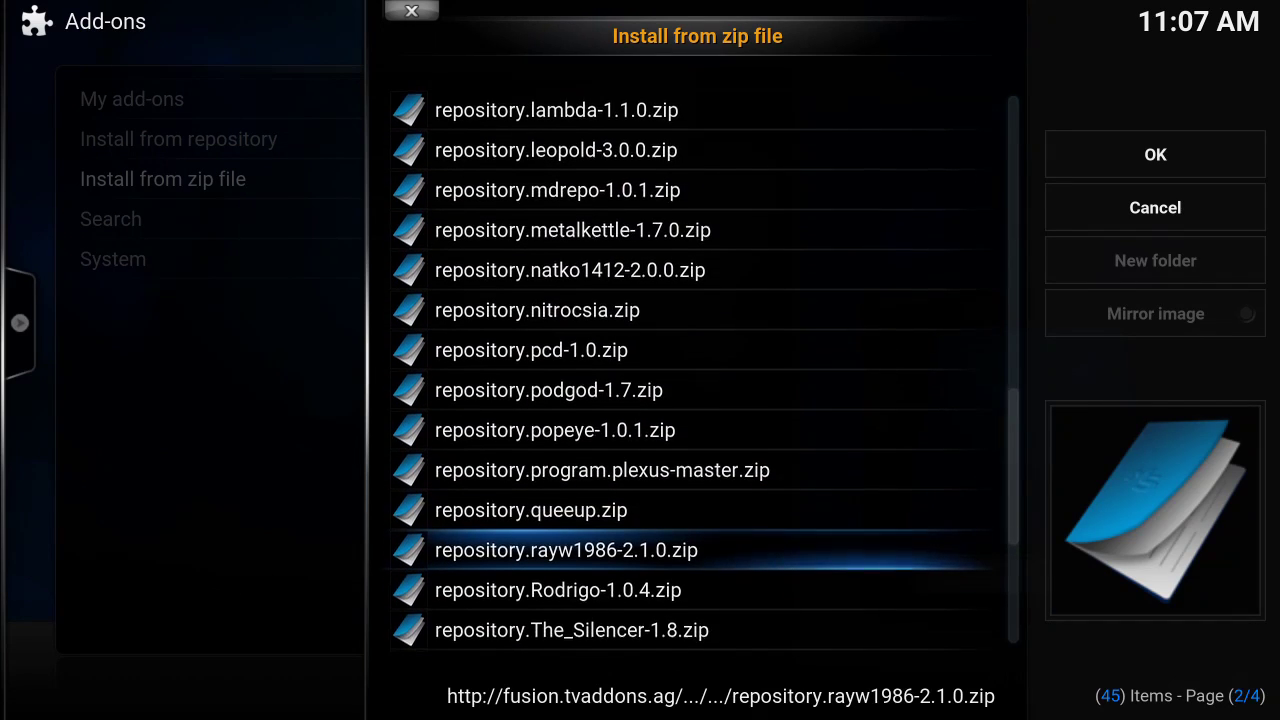
key("Up")
key("Up")
key("Up")
key("Up")
key("Up")
key("Up")
key("Up")
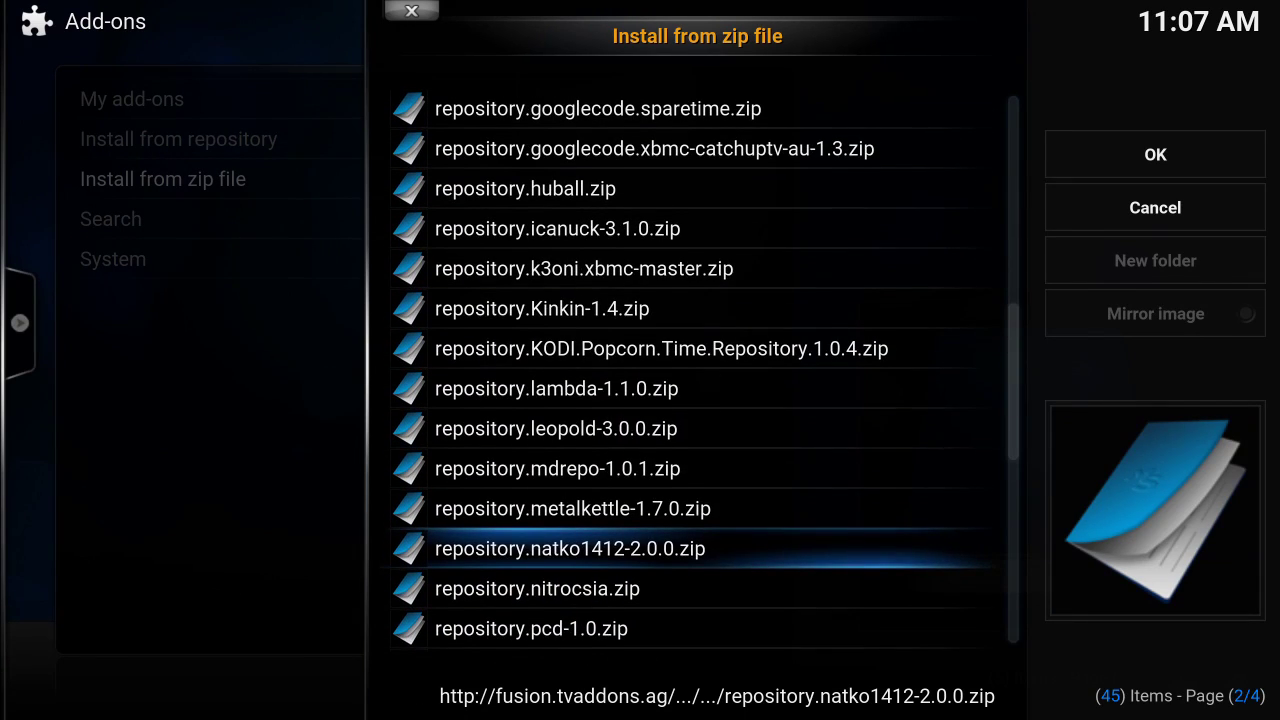
key("Return")
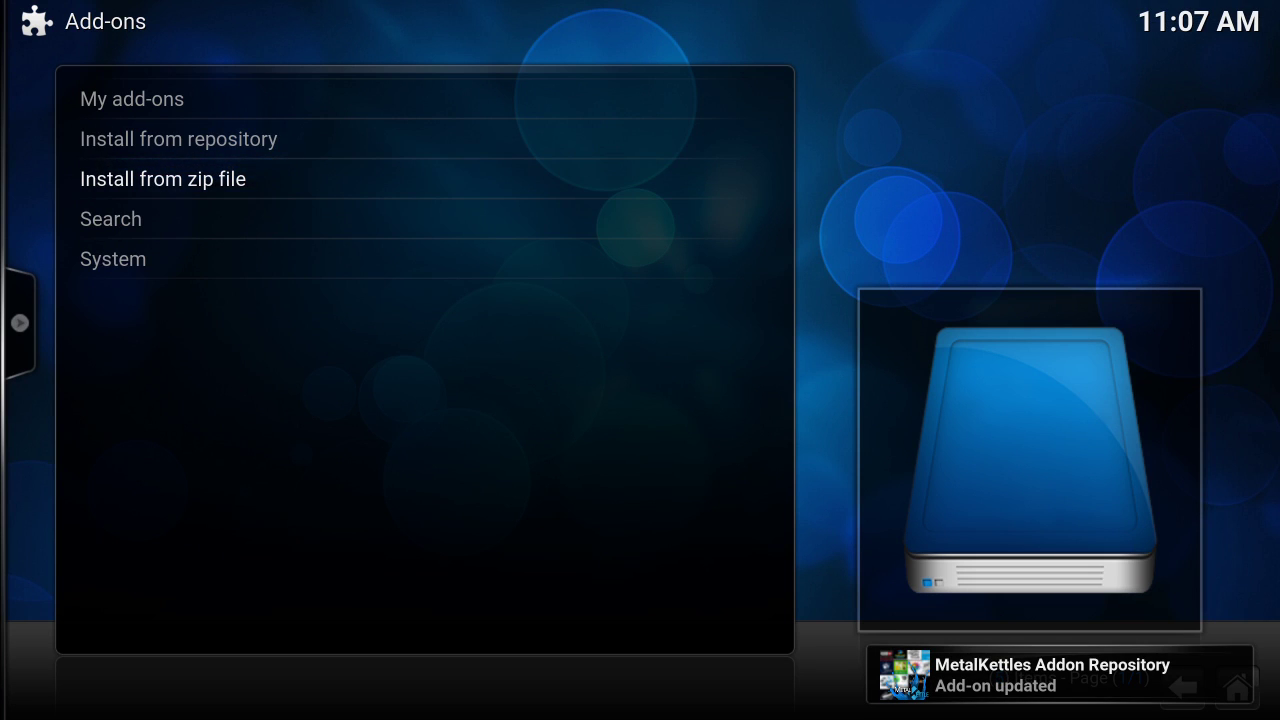
- Open the video add-ons category of the MetalKettles Addon Repository for installing from a repository
key("Up")
key("Return")
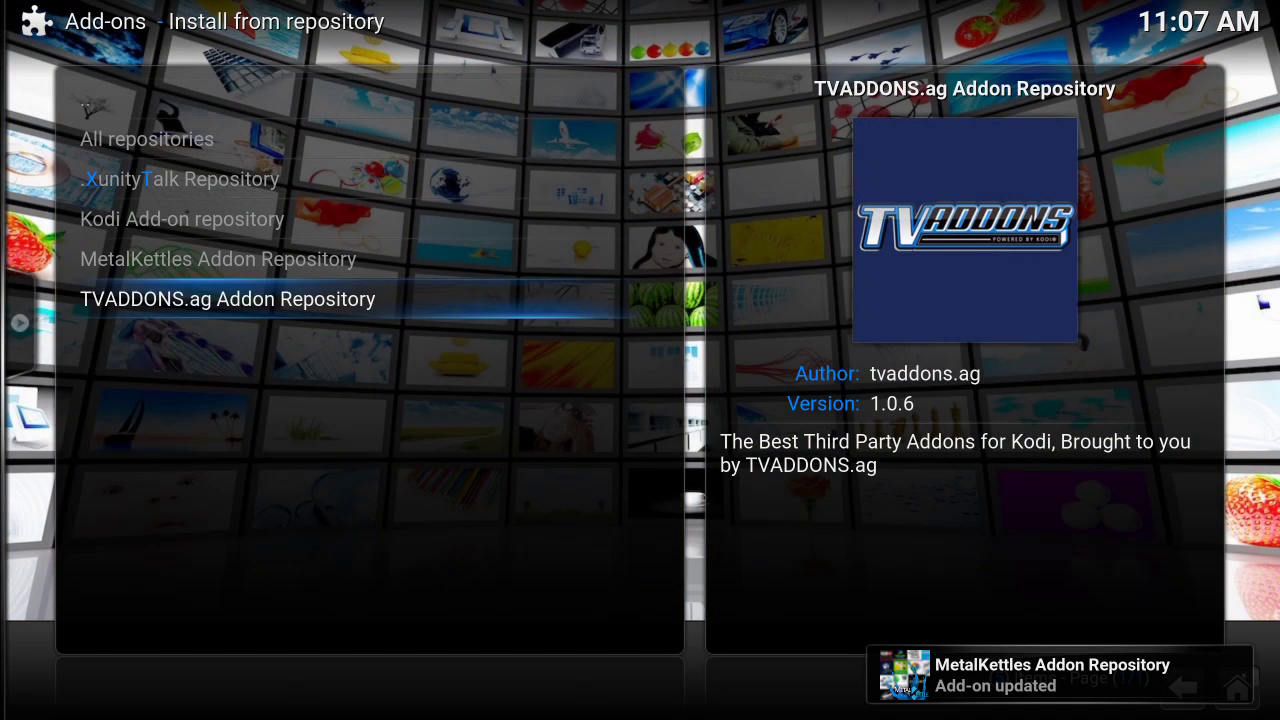
key("Up")
key("Return")
key("Up")
key("Return")
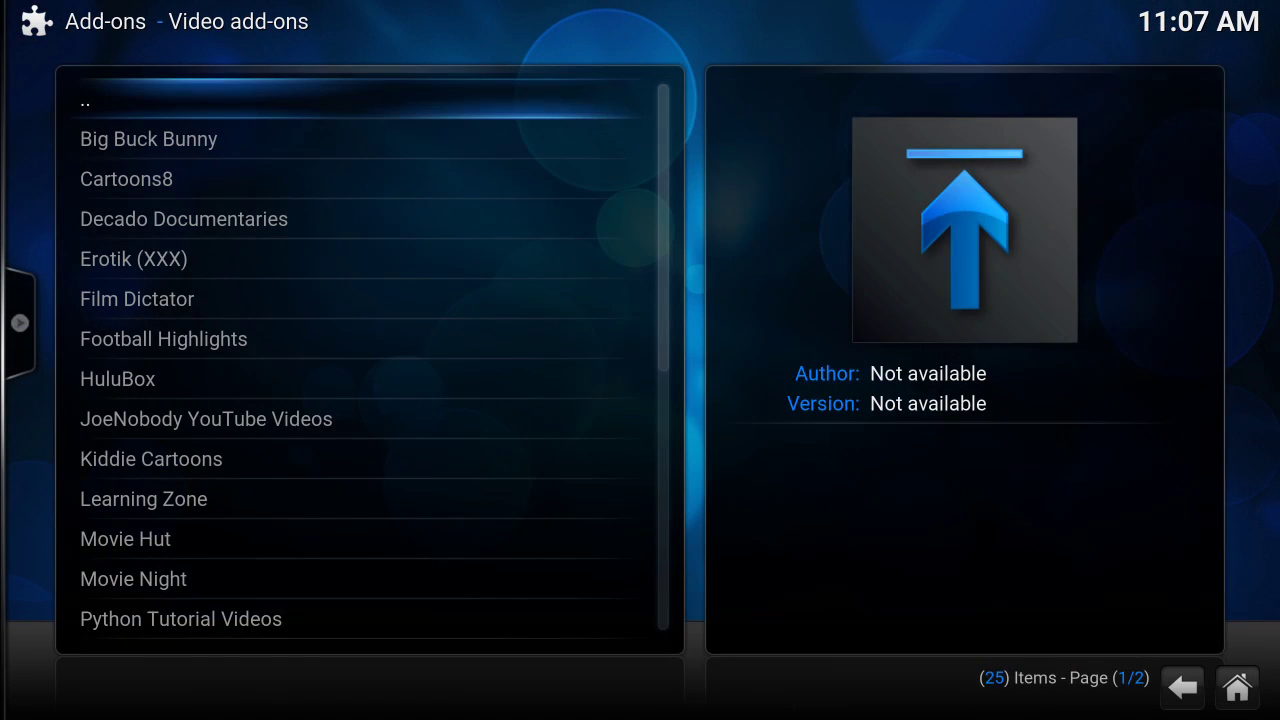
- Install the UK Turk Playlists add-on from the MetalKettles video add-ons
key("x")
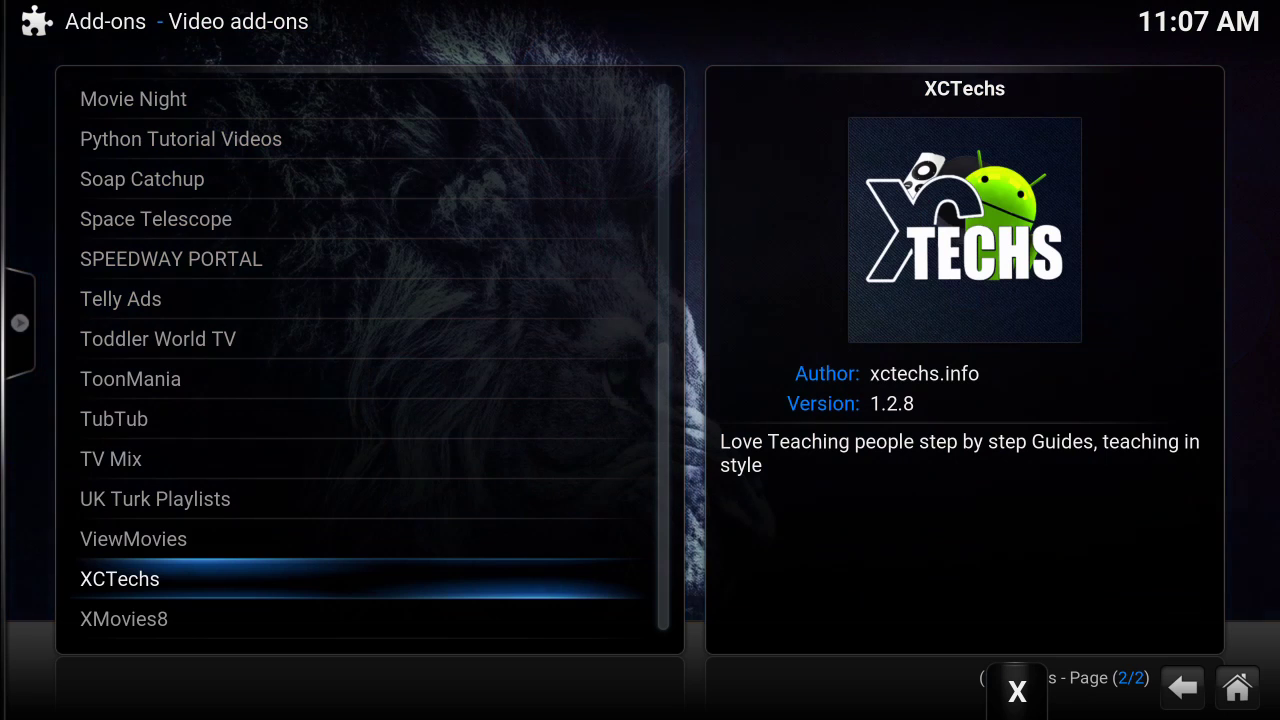
key("Up")
key("Up")
key("Return")
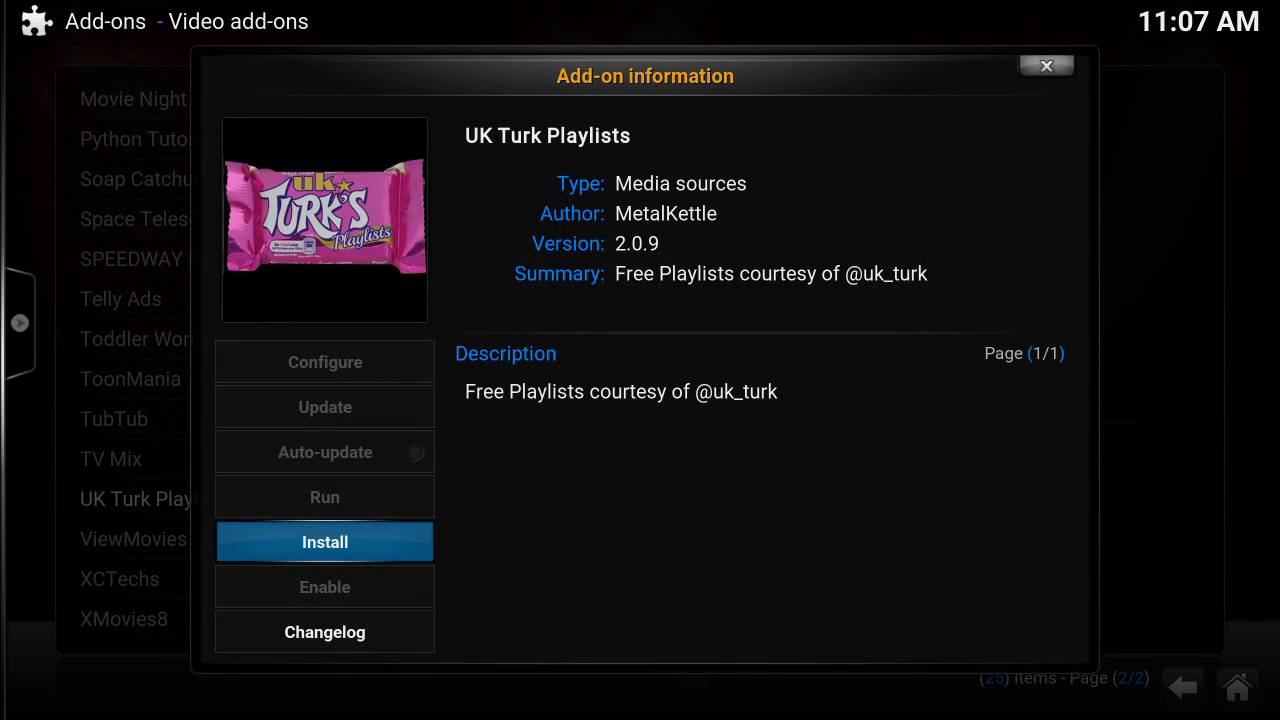
key("Return")
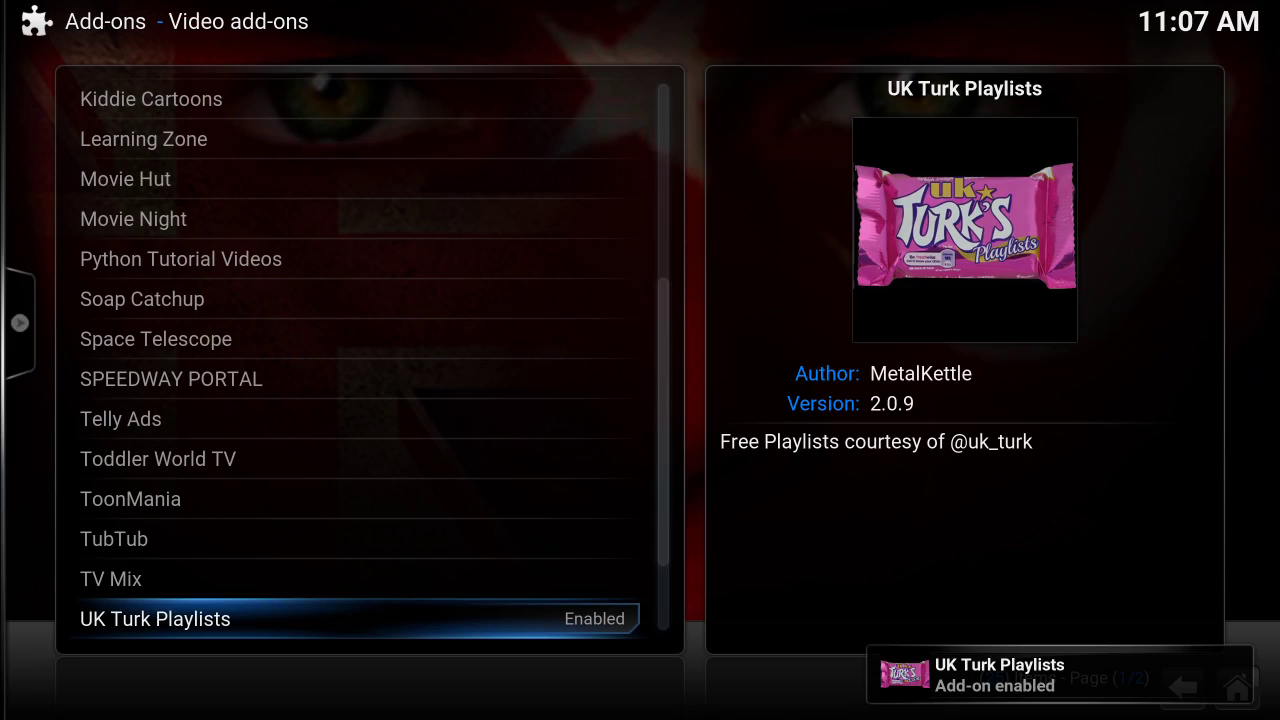
- Look through the list of video add-ons offered by the MetalKettles Addon Repository
key("Up")
key("Up")
key("Up")
key("Up")
key("Up")
key("Up")
key("Up")
key("Up")
key("Up")
key("Up")
key("Up")
key("Up")
key("Up")
key("Up")
key("Up")
key("Up")
key("Up")
key("Up")
key("Down")
key("Down")
key("Down")
key("Down")
key("Down")
key("Down")
key("Down")
key("Down")
key("Down")
key("Down")
key("Down")
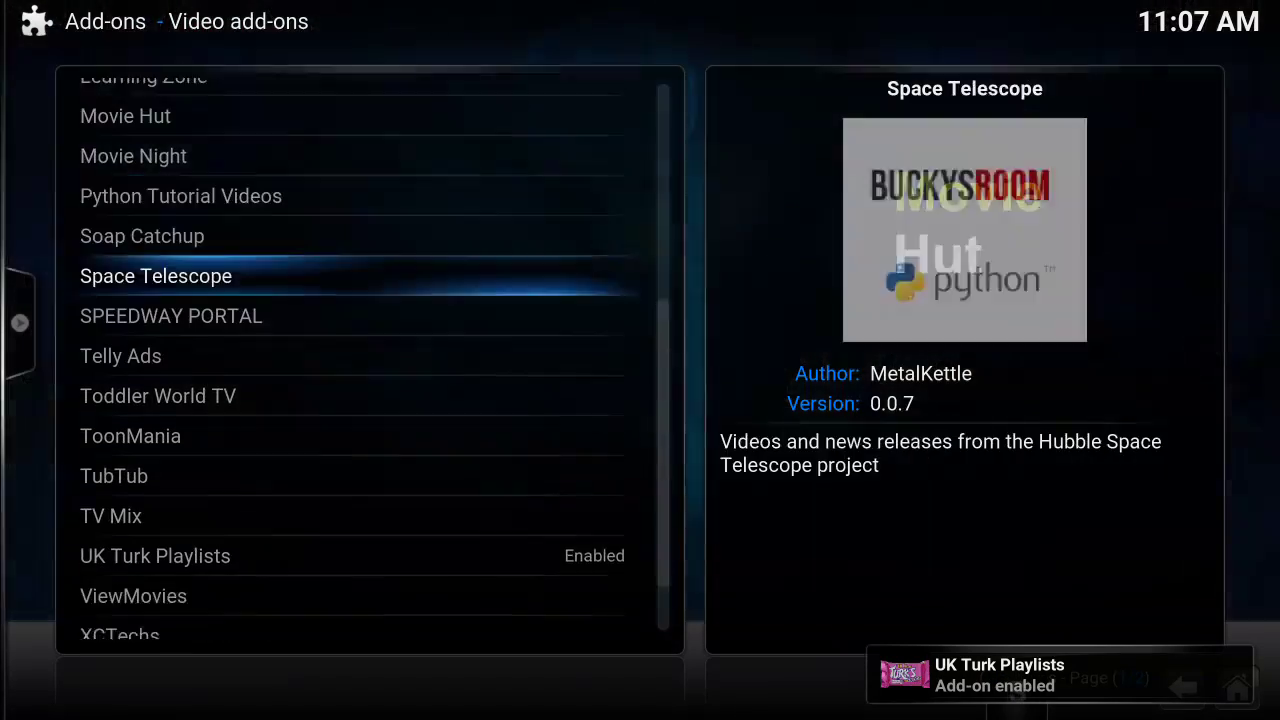
key("Down")
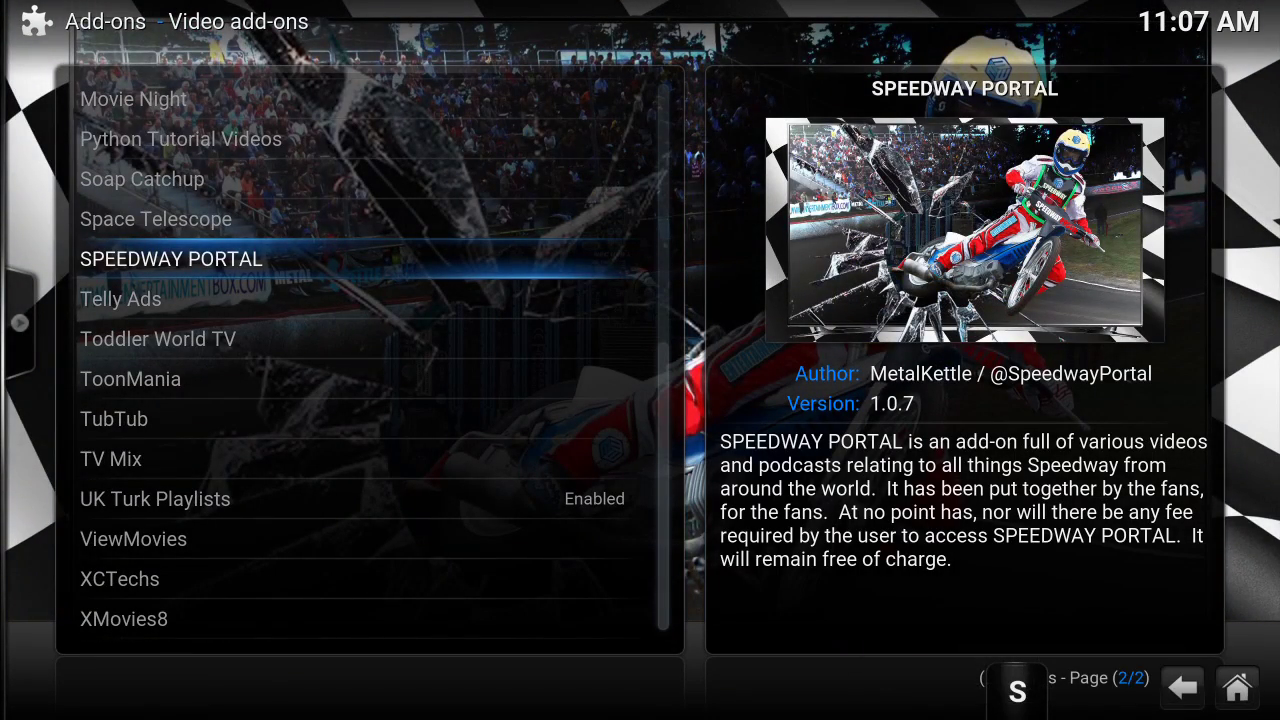
- Leave the MetalKettles repository and open the ftv source's xbmc-repos/english folder for another zip file installation
key("BackSpace")
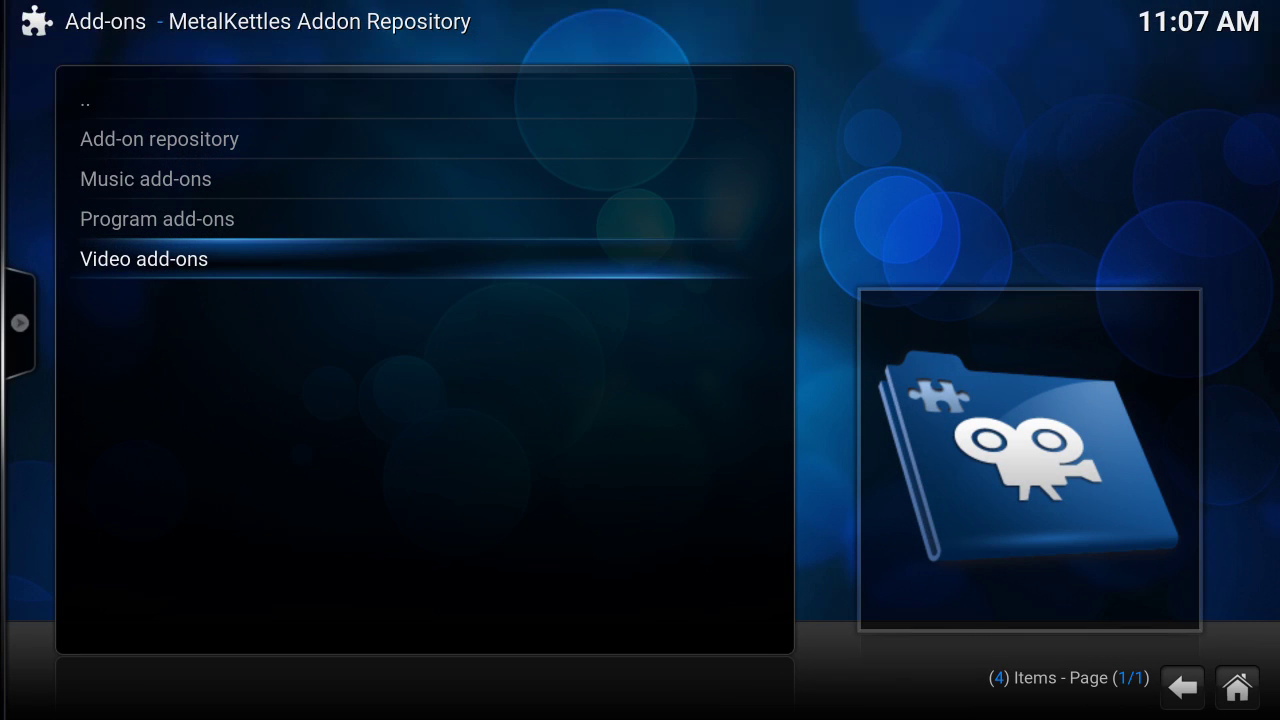
key("BackSpace")
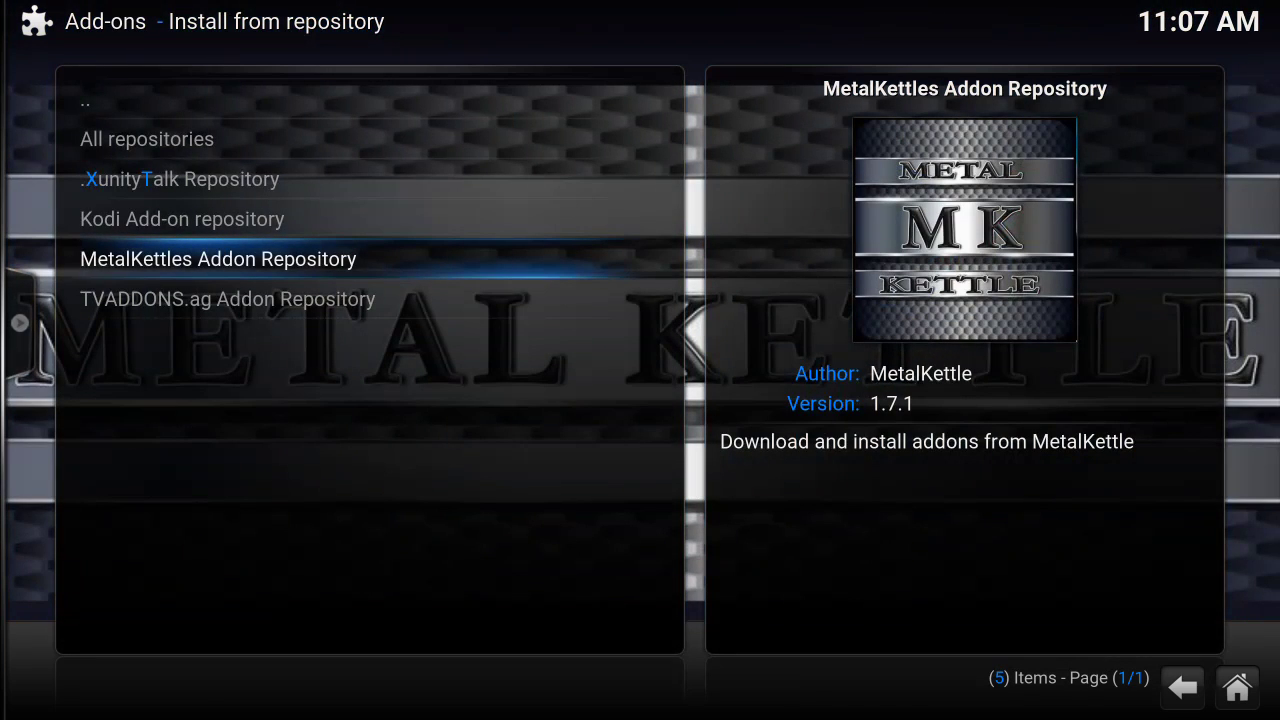
key("BackSpace")
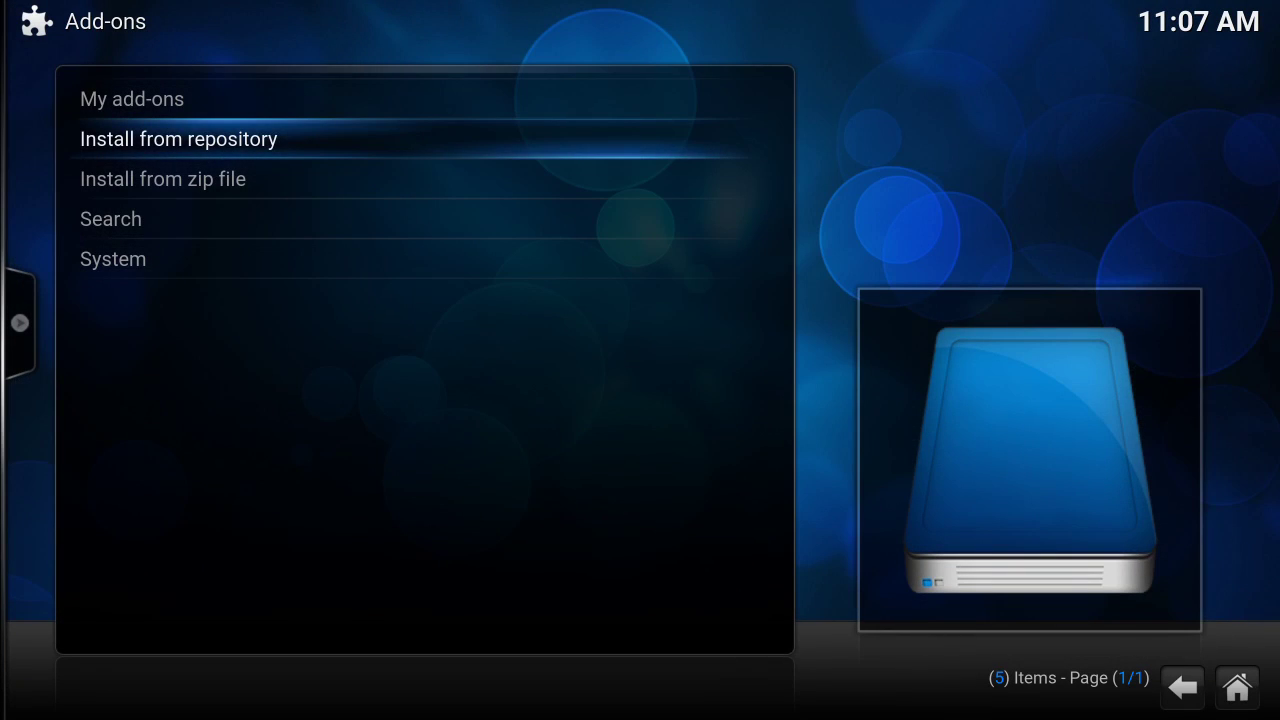
key("Down")
key("Return")
key("Down")
key("Down")
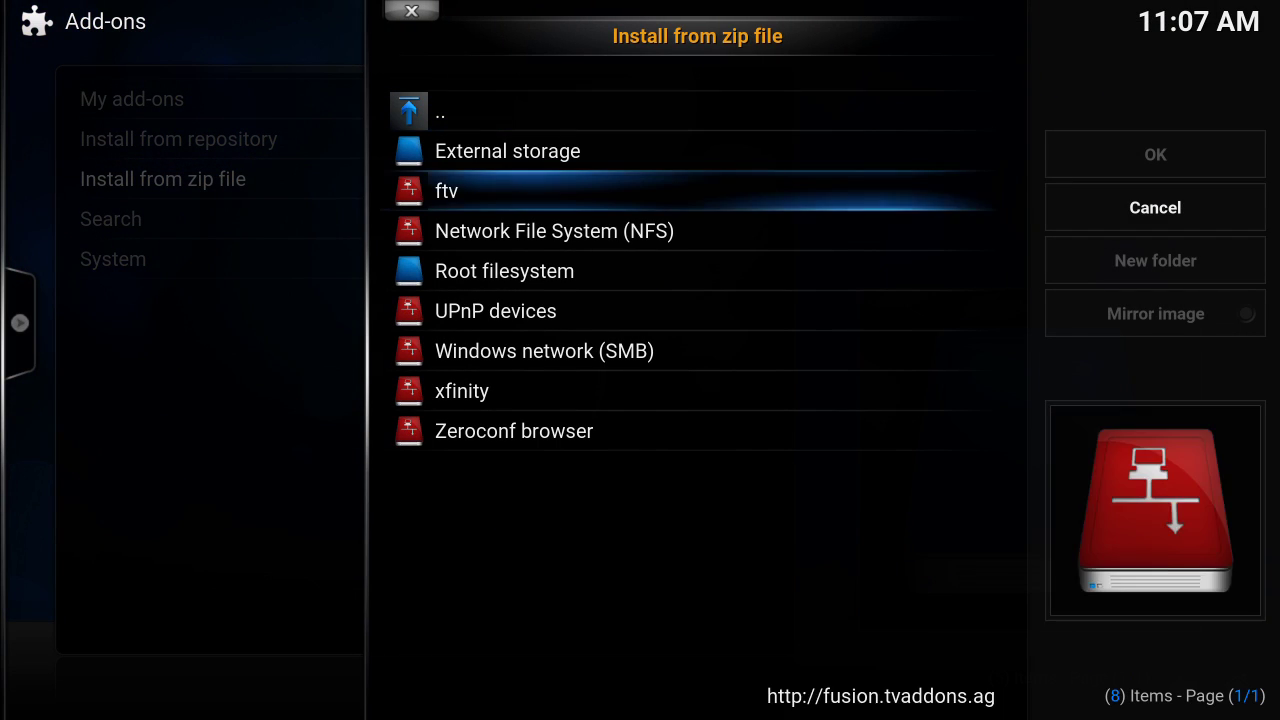
key("Return")
key("Down")
key("Down")
key("Return")
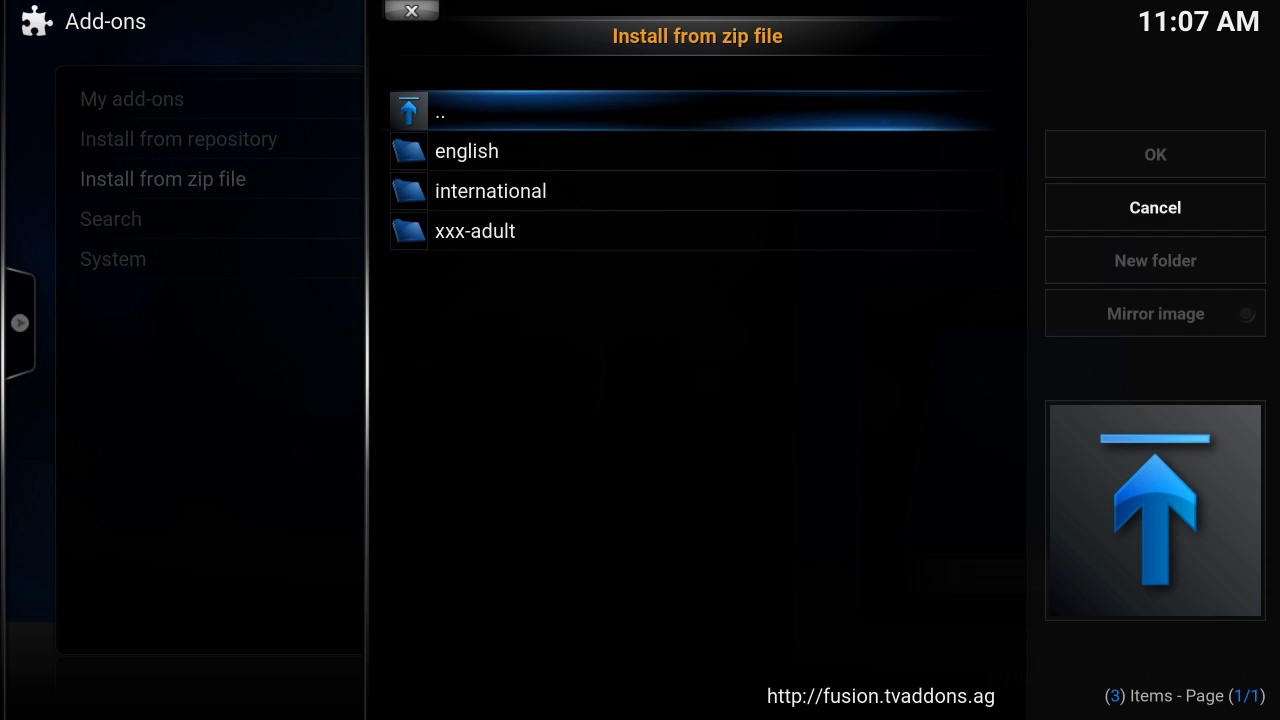
key("Down")
key("Return")
- Look through the repository zip files in the english folder of the fusion.tvaddons.ag source
key("Down")
key("Down")
key("Down")
key("Down")
key("Down")
key("Down")
key("Down")
key("Down")
key("Down")
key("Down")
key("Down")
key("Down")
key("Down")
key("Down")
key("Down")
key("Down")
key("Down")
key("Down")
key("Down")
key("Down")
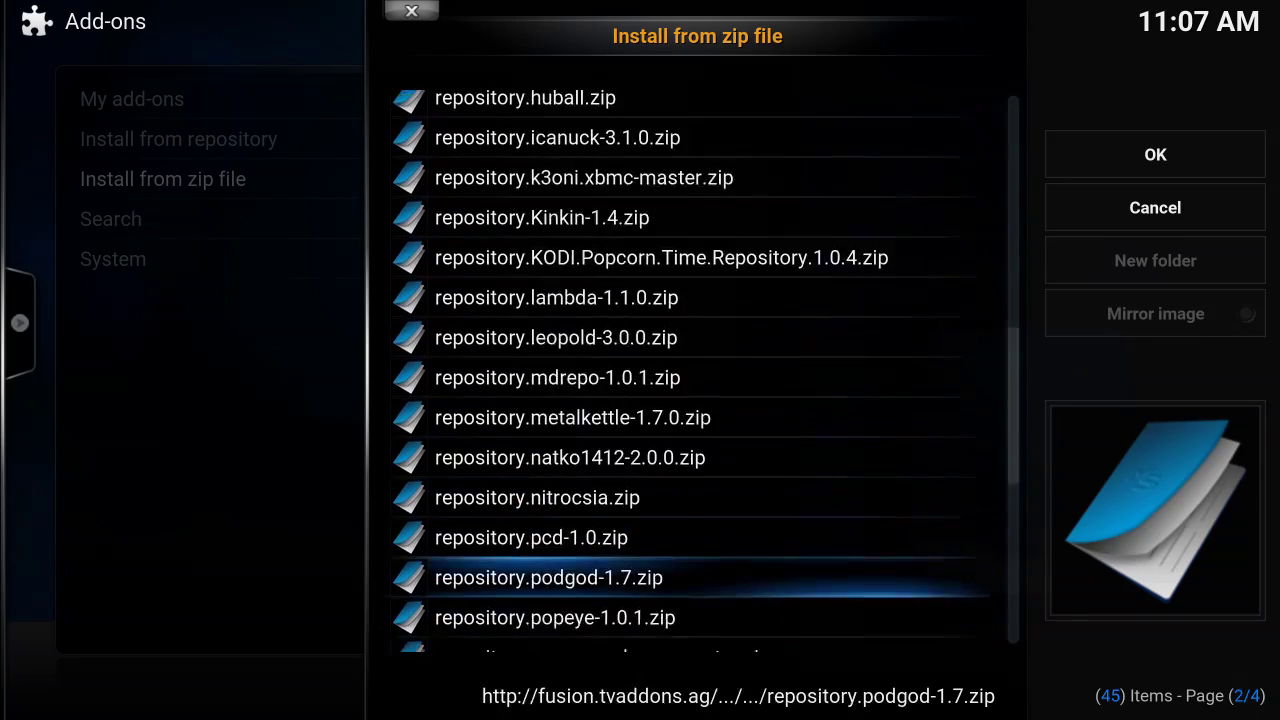
key("Down")
key("Down")
key("Down")
key("Down")
key("Up")
key("Up")
key("Up")
key("Up")
key("Up")
key("Up")
key("Up")
key("Up")
key("Up")
key("Up")
key("Up")
key("Up")
key("Up")
key("Up")
key("Up")
key("Up")
key("Up")
key("Up")
key("Up")
key("Up")
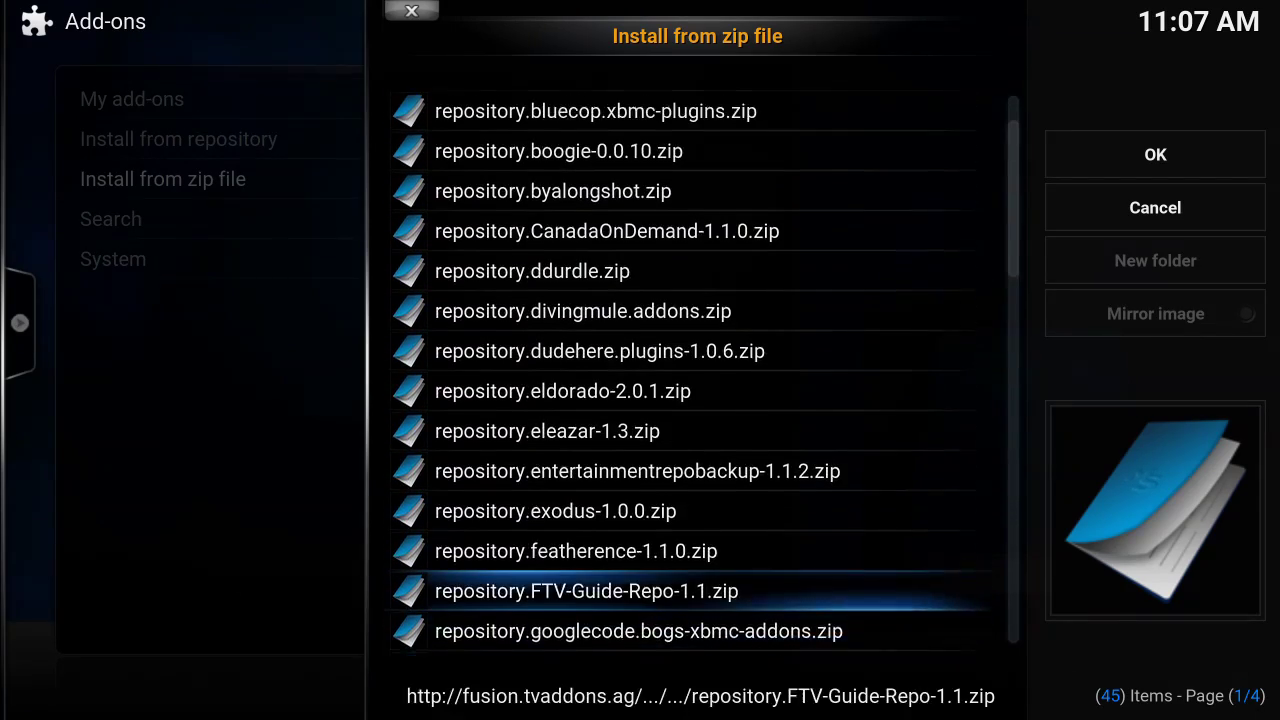
key("Up")
key("Down")
key("Down")
key("Down")
key("Down")
key("Down")
key("Down")
key("Down")
key("Down")
key("Down")
key("Down")
key("Down")
key("Down")
key("Down")
key("Down")
key("Down")
key("Down")
key("Down")
key("Down")
key("Down")
key("Down")
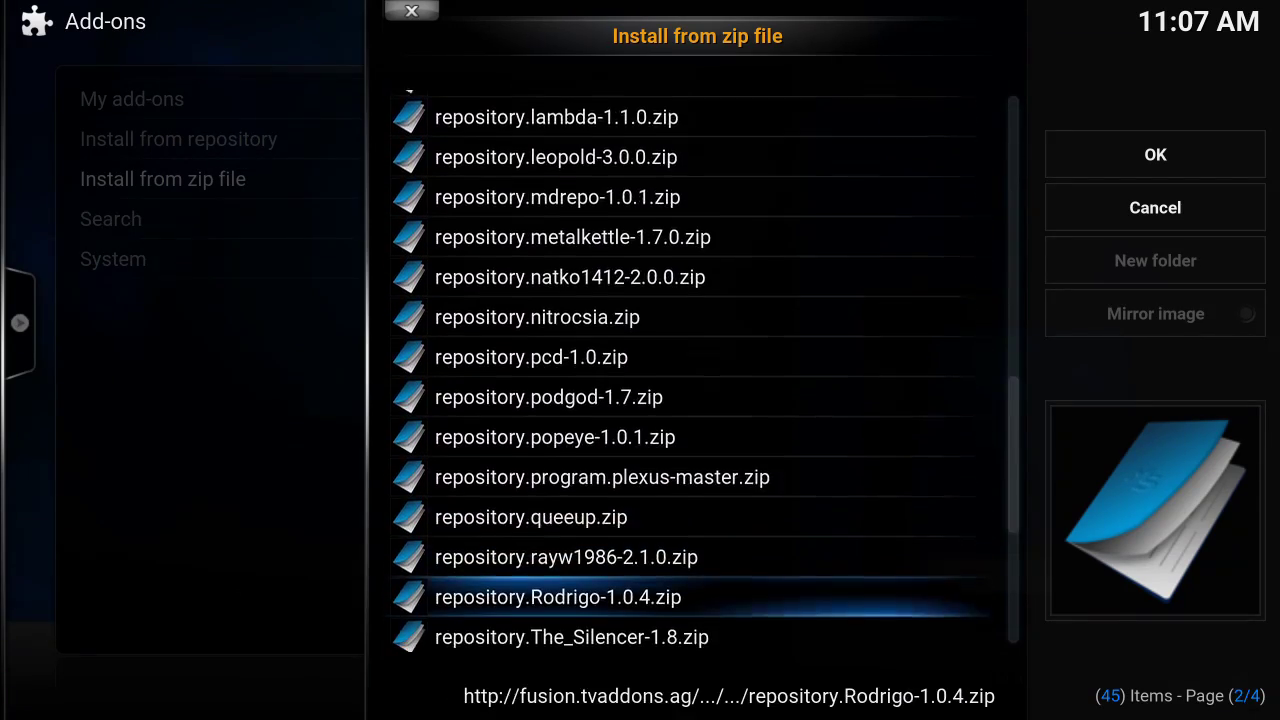
key("Down")
key("Down")
key("Down")
key("Down")
key("Down")
key("Down")
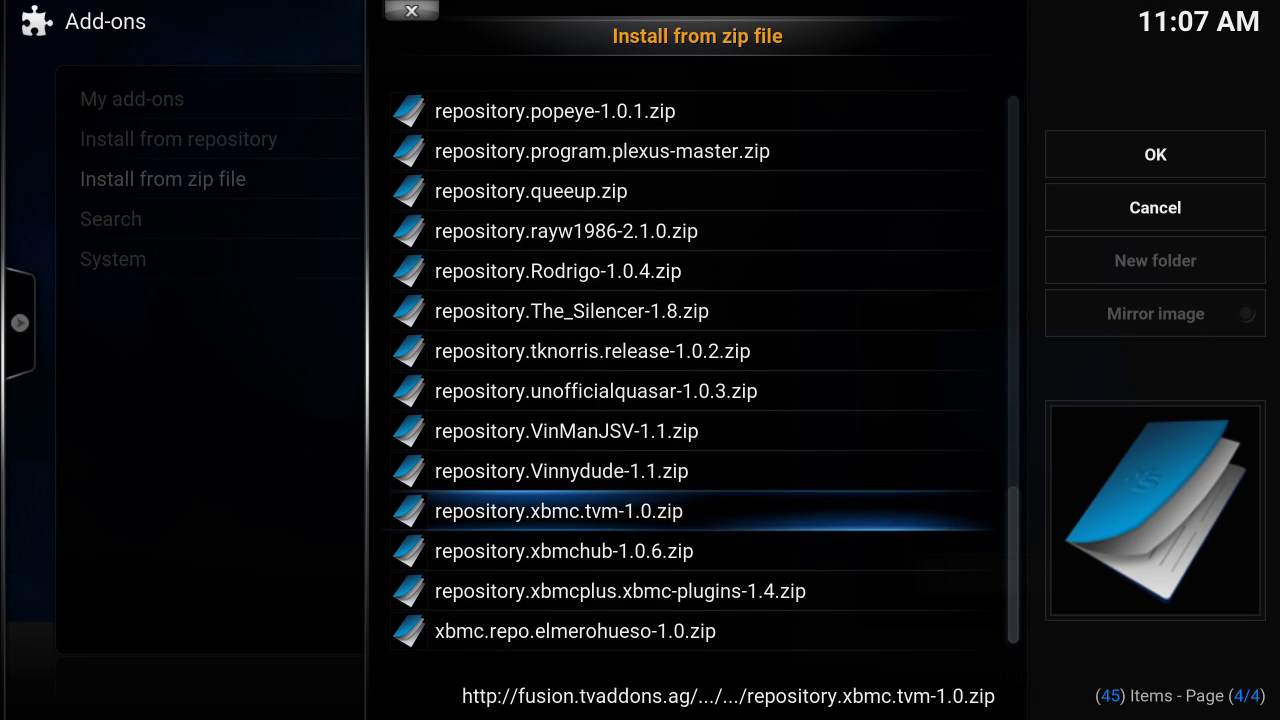
- Install the lambda repository from repository.lambda-1.1.0.zip
key("Return")
key("Up")
key("Up")
key("Up")
key("Up")
key("Up")
key("Up")
key("Up")
key("Up")
key("Up")
key("Up")
key("Up")
key("Up")
key("Up")
key("Up")
key("Up")
key("Up")
key("Up")
key("Up")
key("Up")
key("Up")
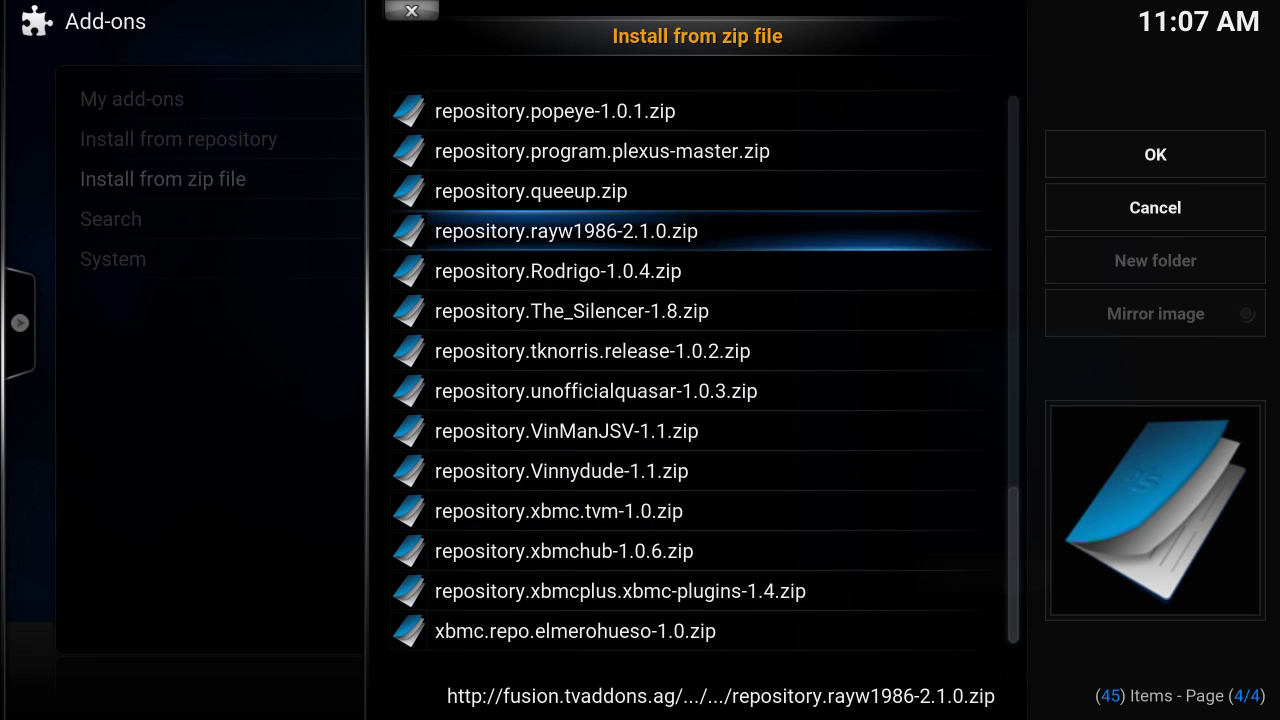
key("Down")
key("Down")
key("Down")
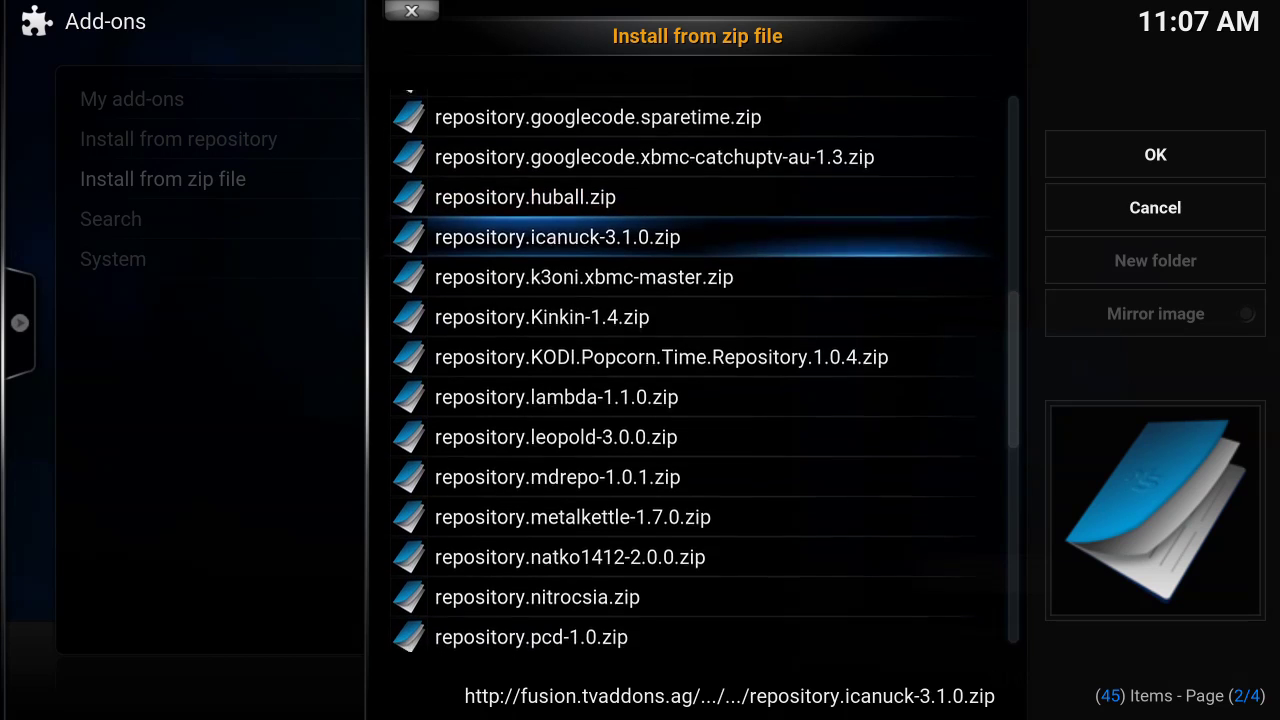
key("Down")
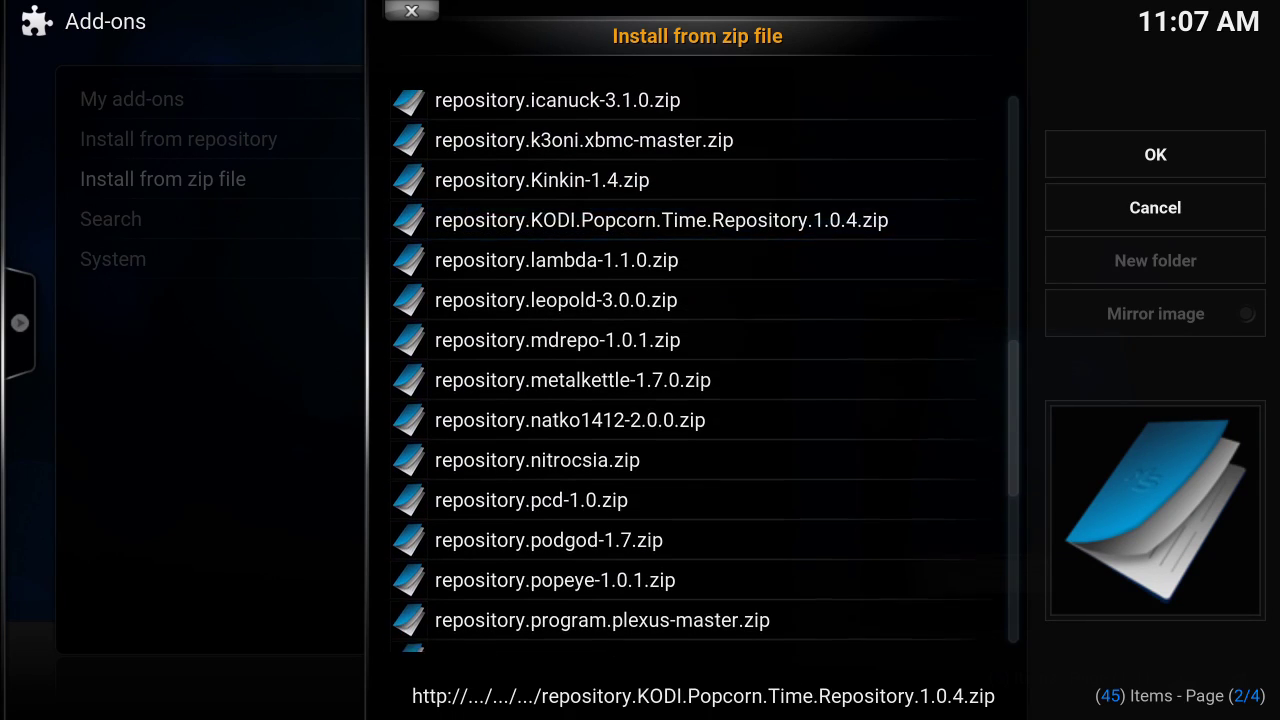
key("Return")
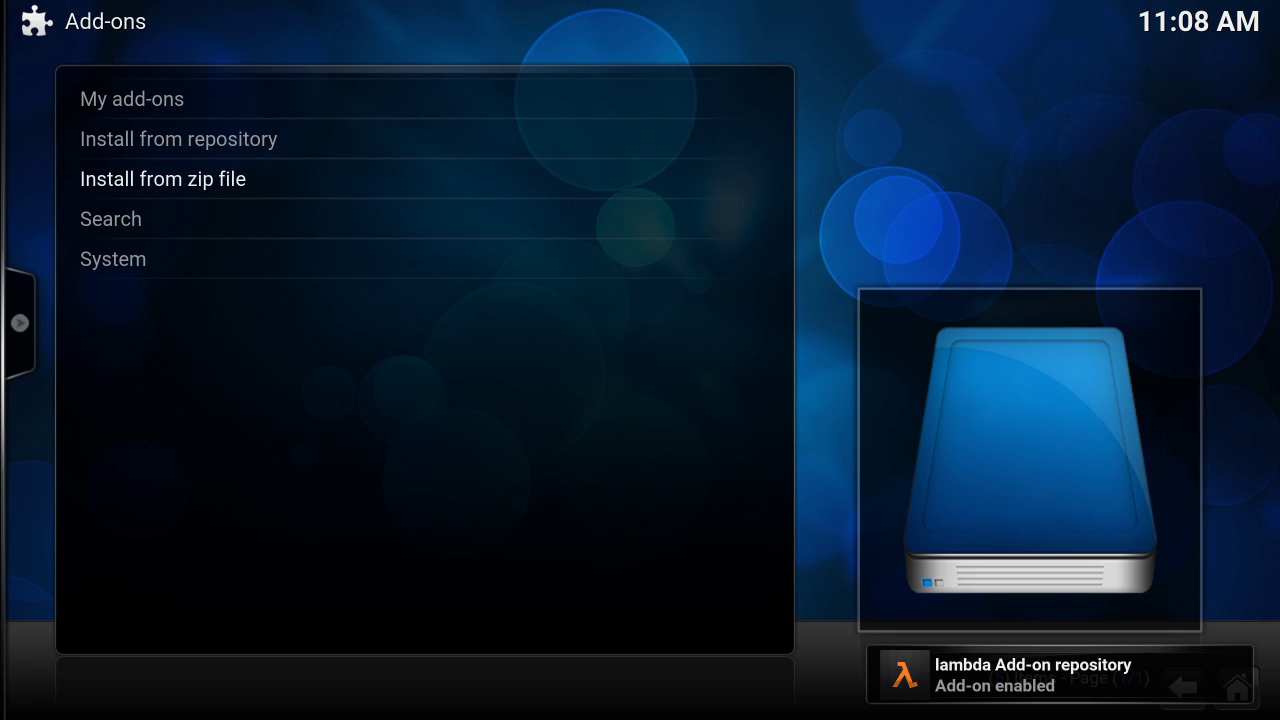
- Open the video add-ons category of the lambda Add-on repository for installing from a repository
key("Up")
key("Return")
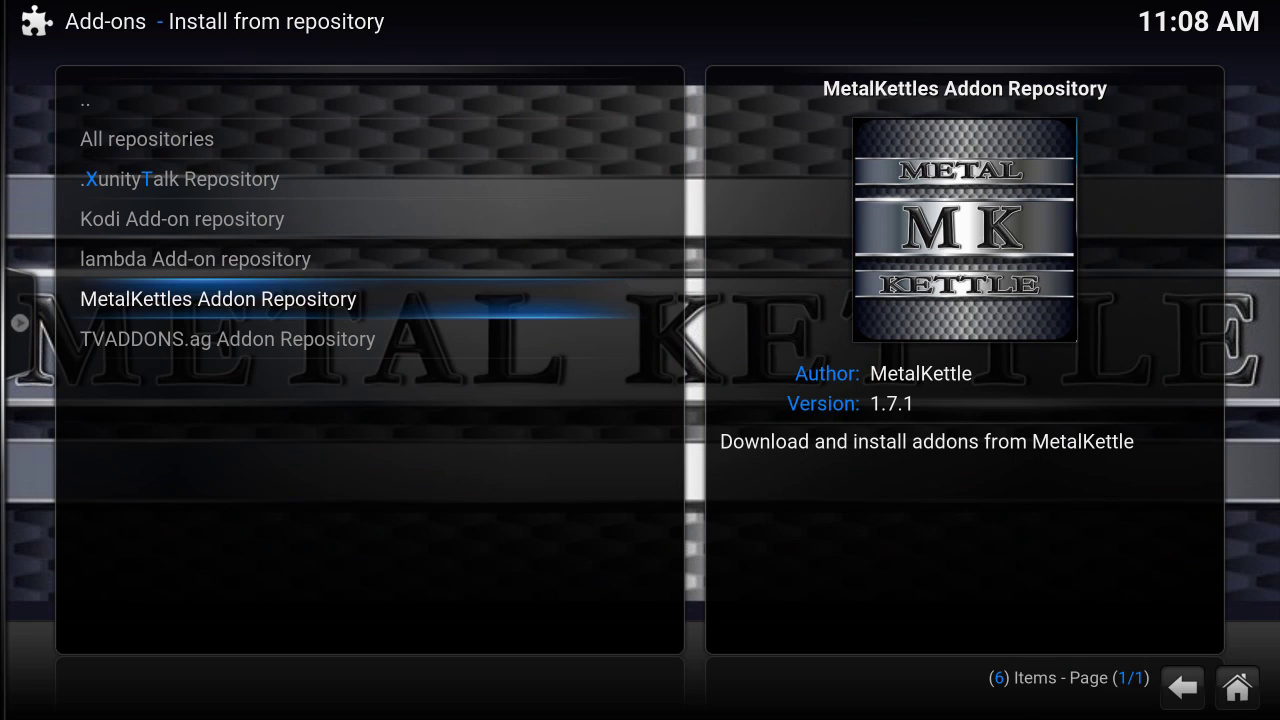
key("Up")
key("Return")
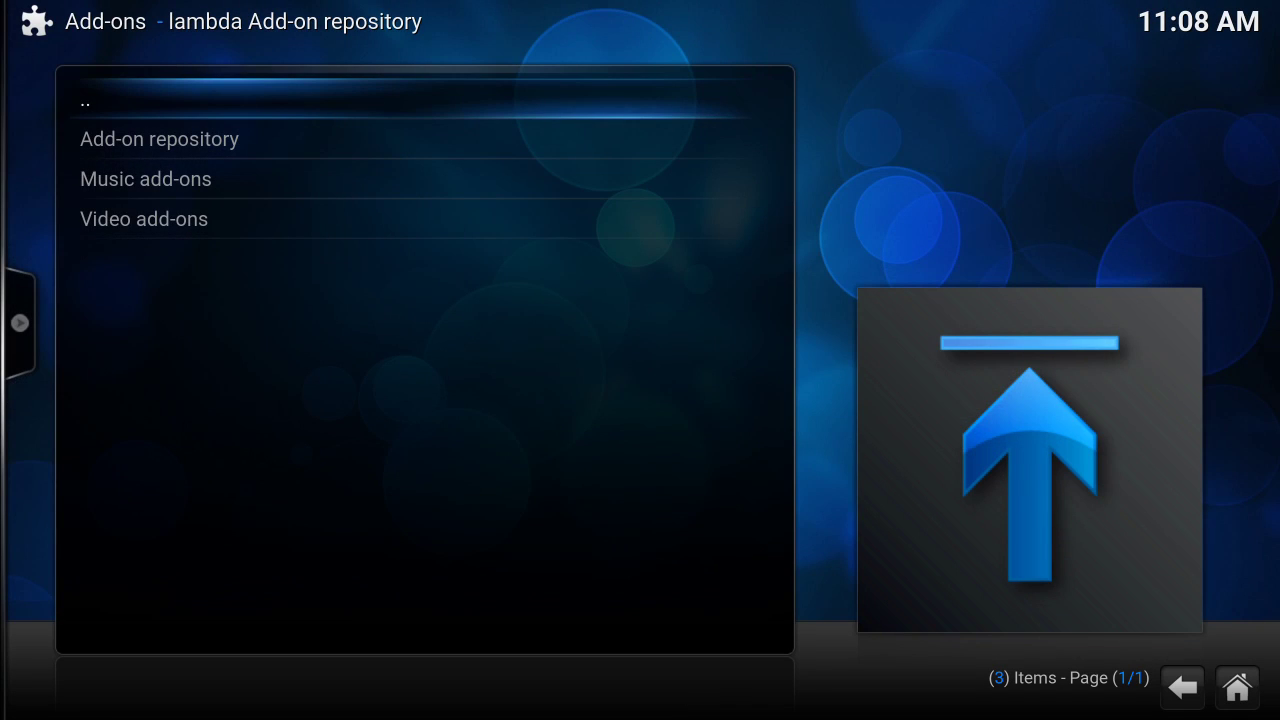
key("Up")
key("Return")
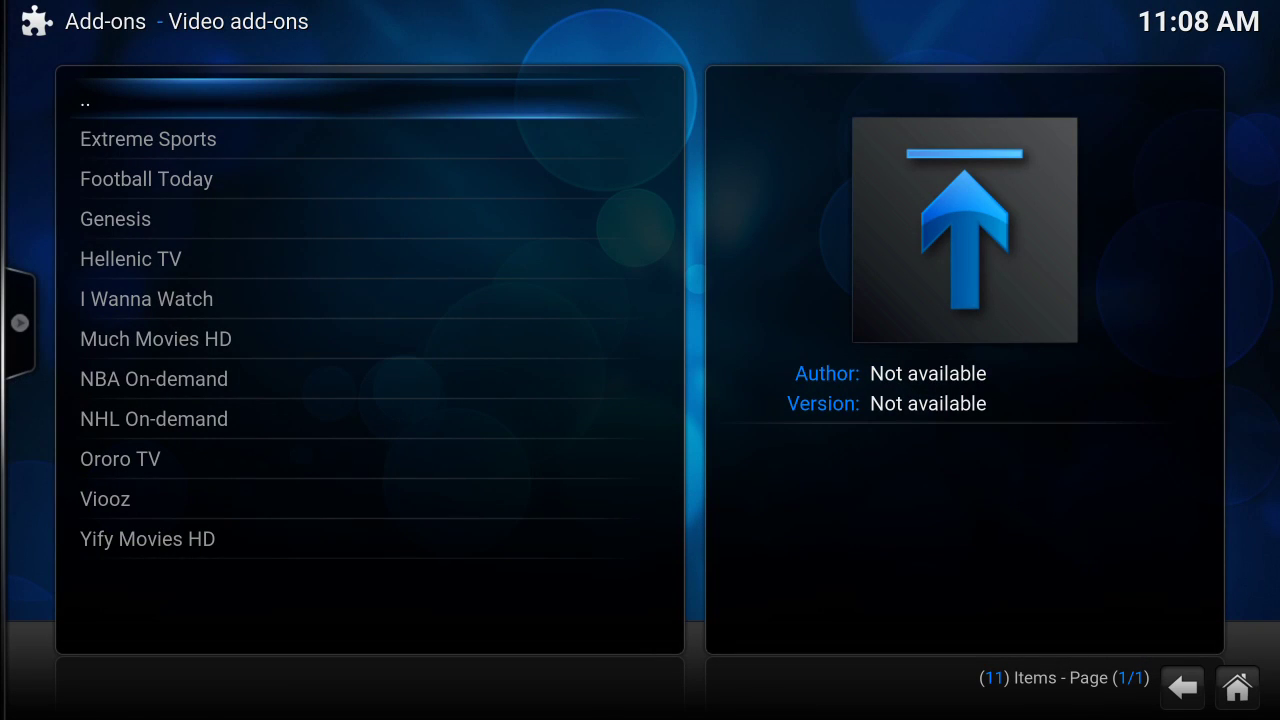
- Install the Genesis add-on from the lambda repository's video add-ons
key("Down")
key("Down")
key("Down")
key("Return")
key("Return")
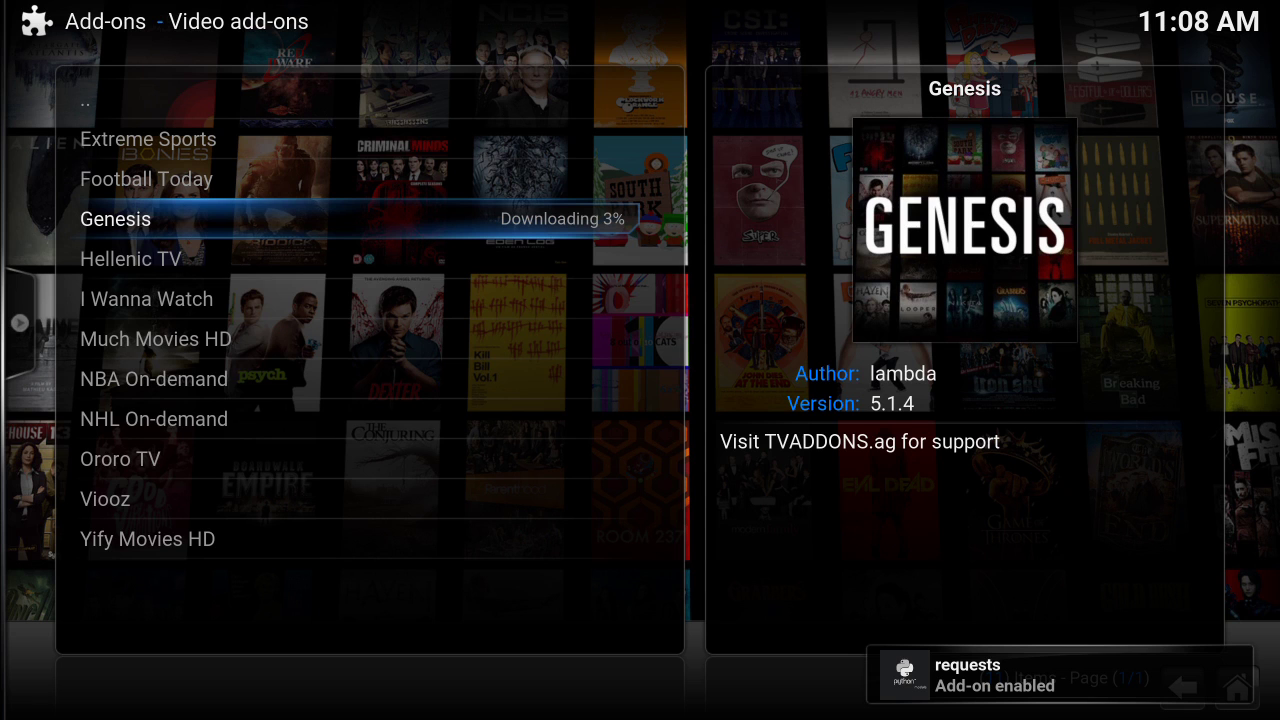
- Leave the lambda repository and the add-on settings and return to the home screen
key("BackSpace")
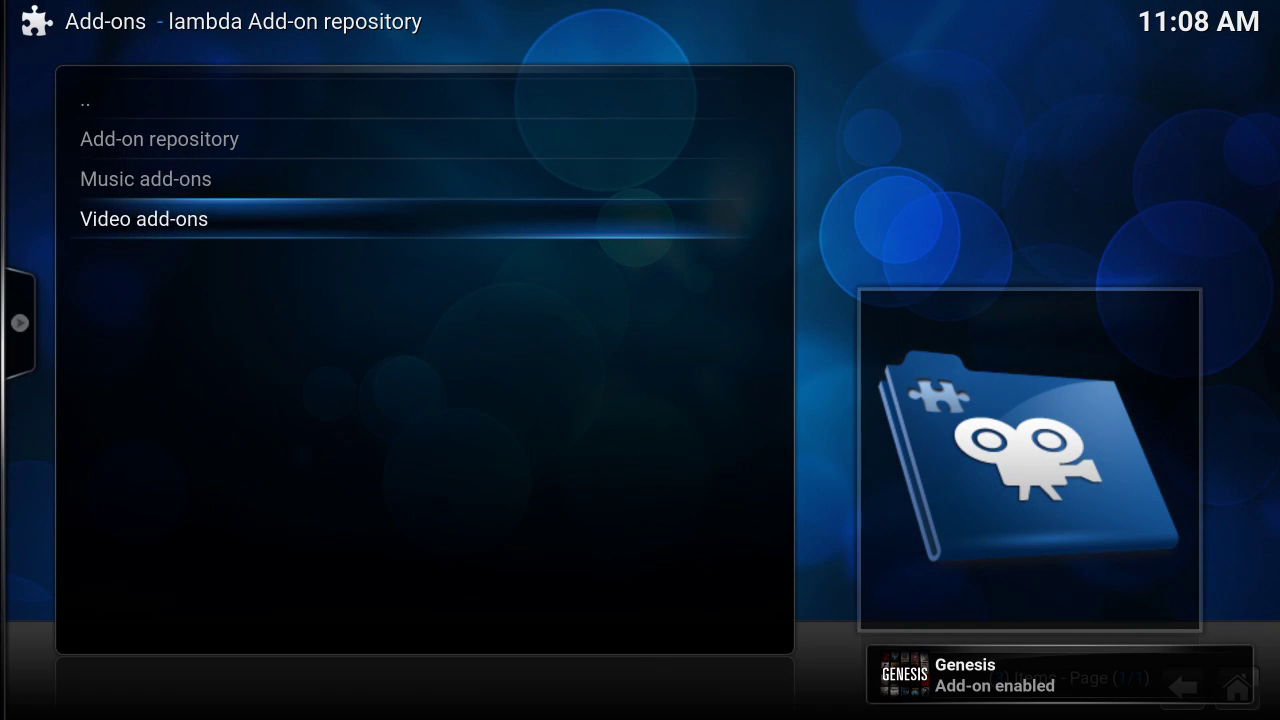
key("BackSpace")
key("BackSpace")
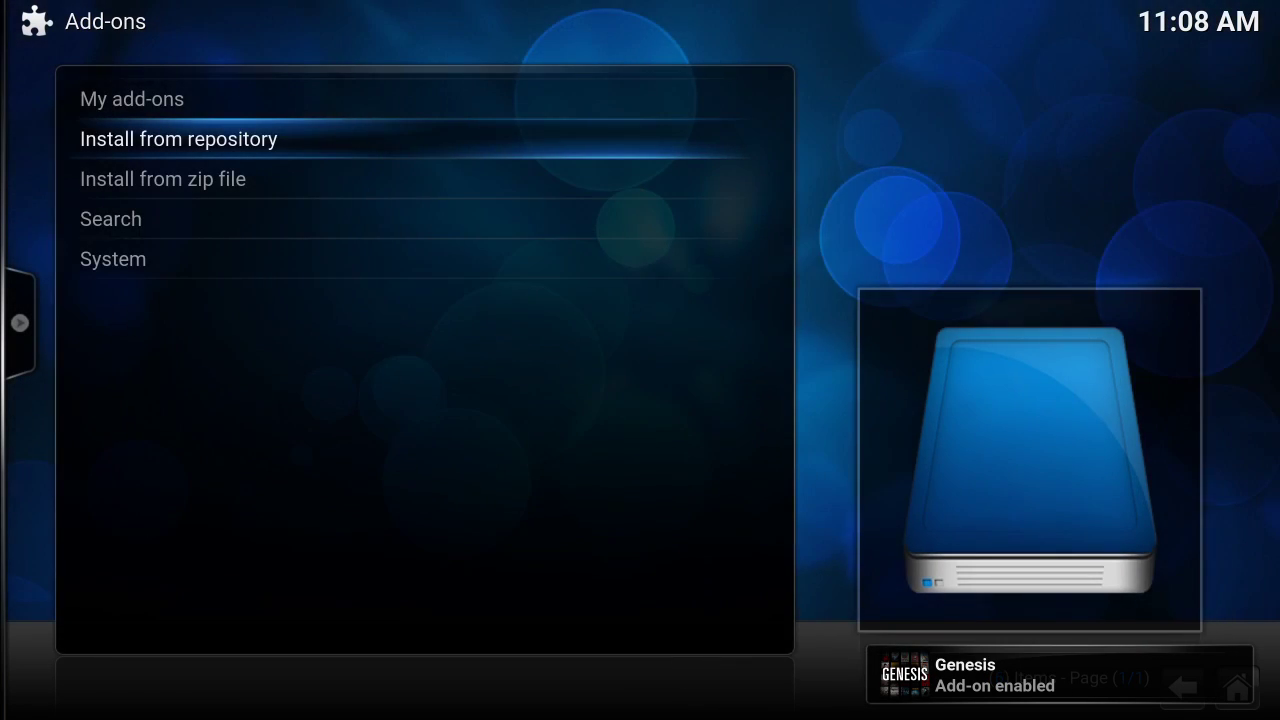
key("BackSpace")
key("BackSpace")
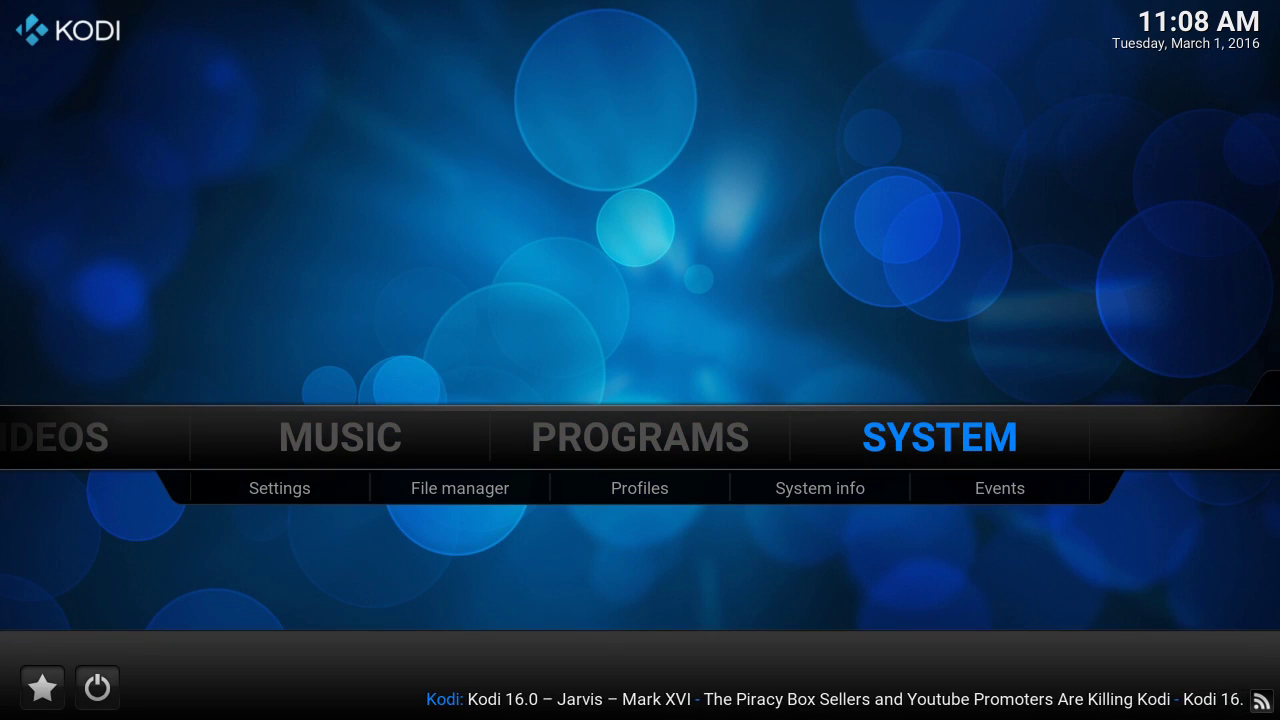
- Open the list of installed video add-ons in the Videos section
key("Left")
key("Left")
key("Left")
key("Left")
key("Right")
key("Left")
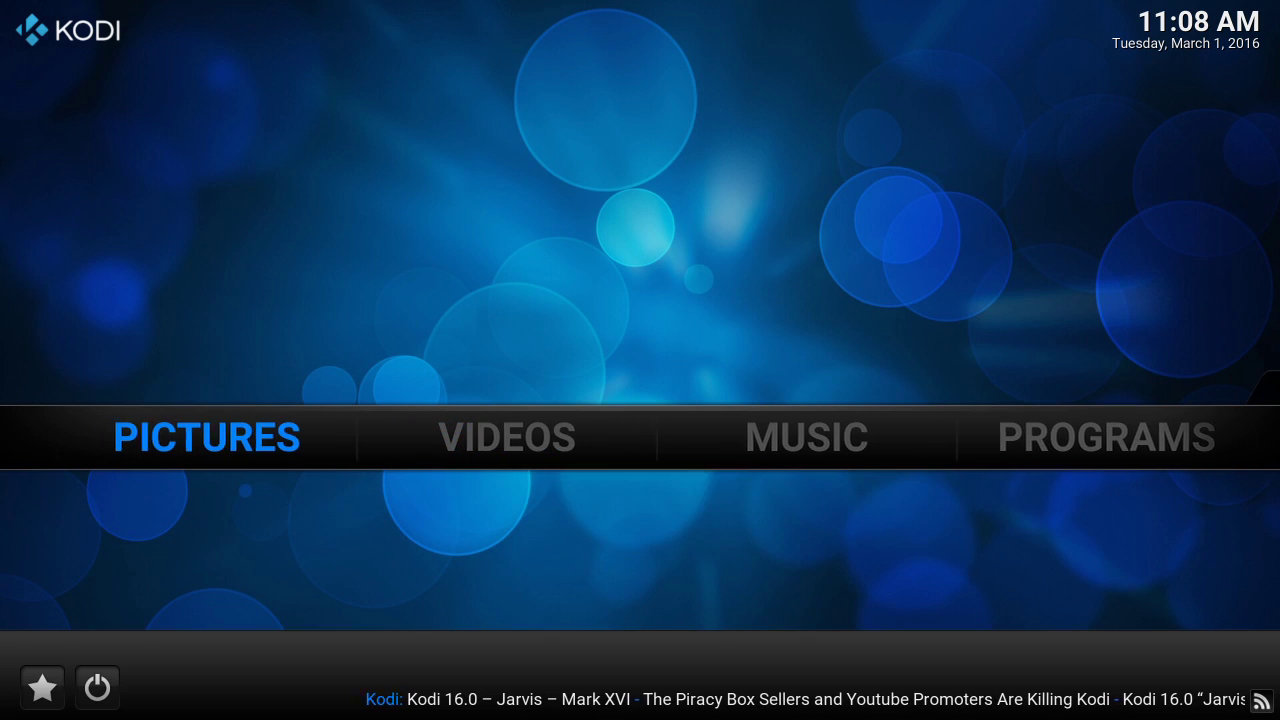
key("Right")
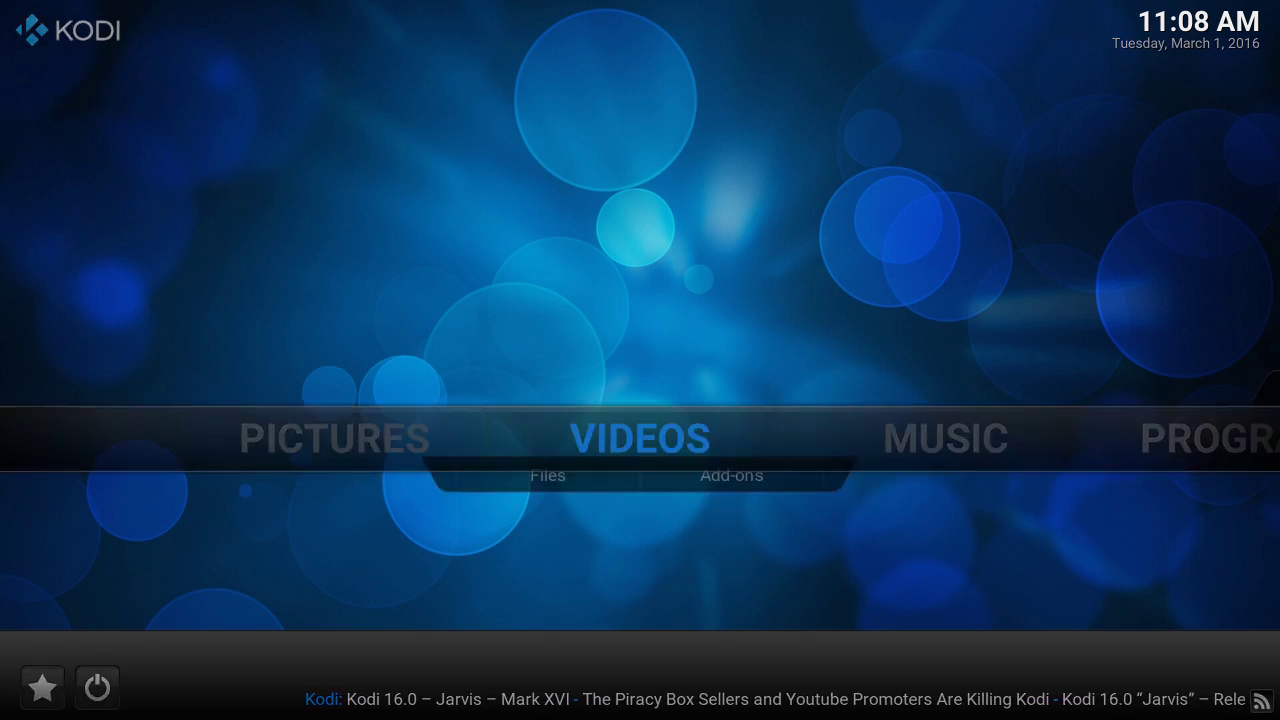
key("Return")
key("Down")
key("Down")
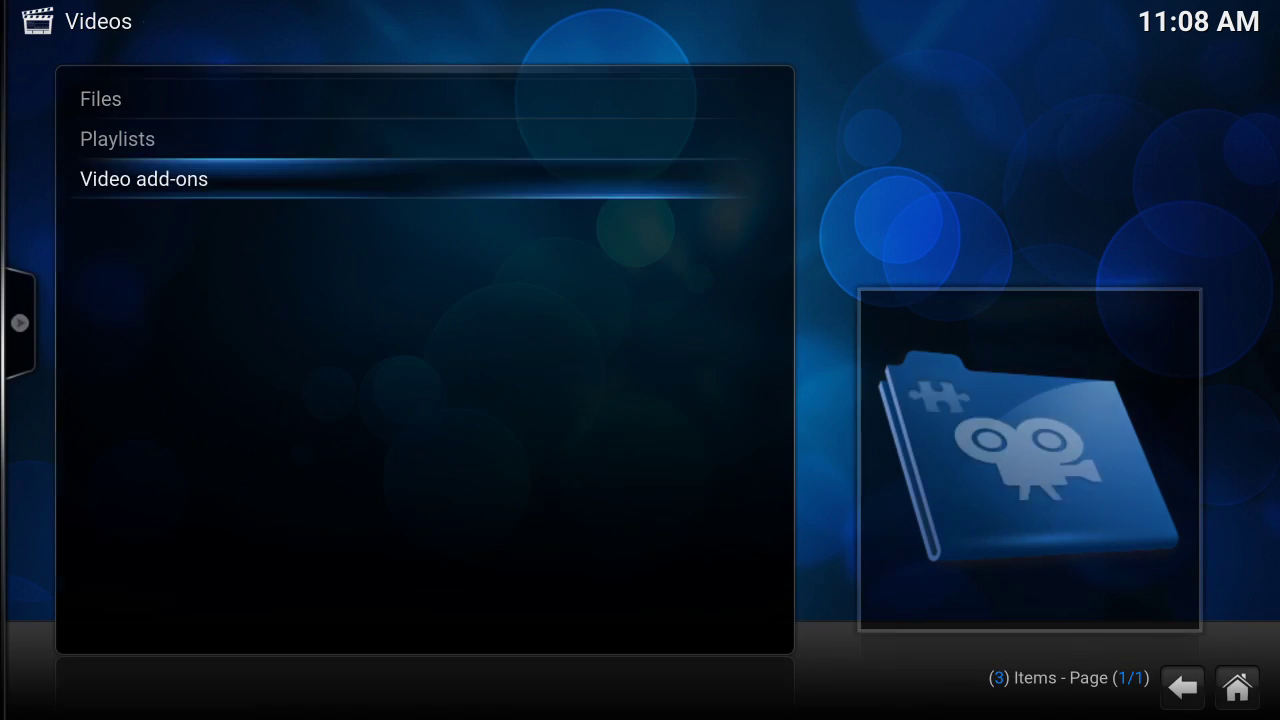
key("Return")
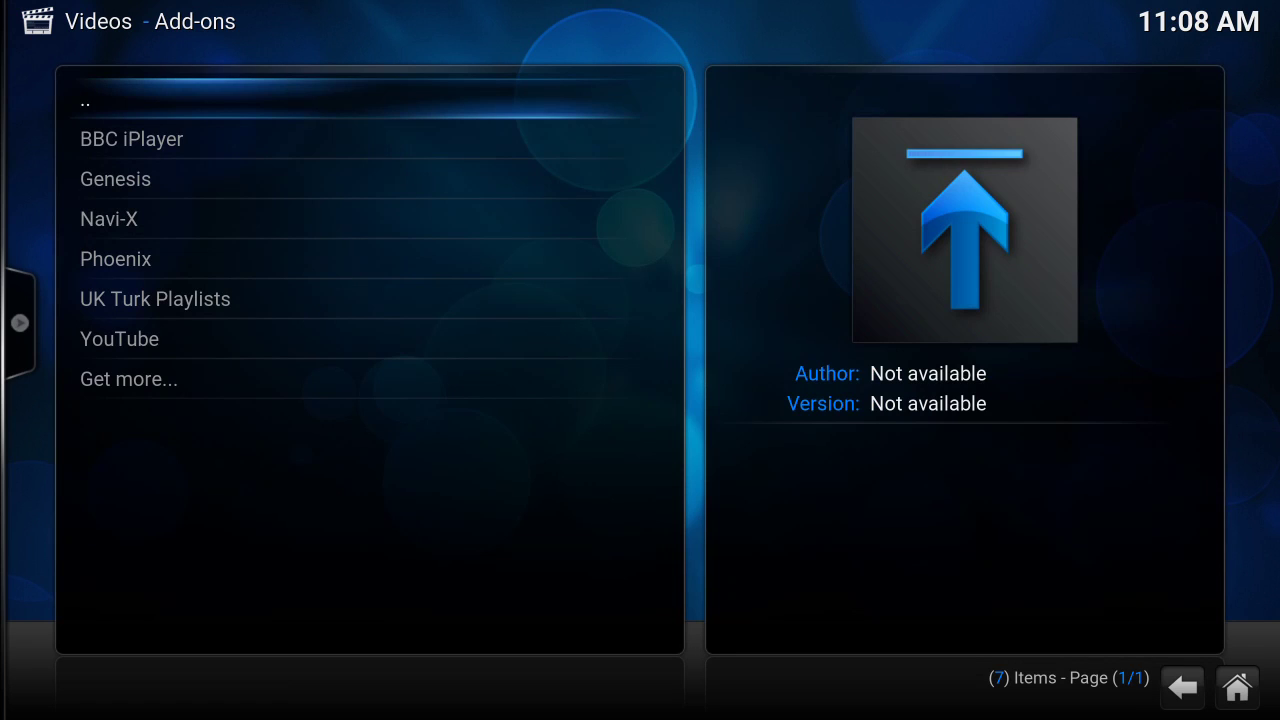
- Start the Phoenix video add-on and open its Valhalla section
key("Down")
key("Down")
key("Down")
key("Down")
key("Return")
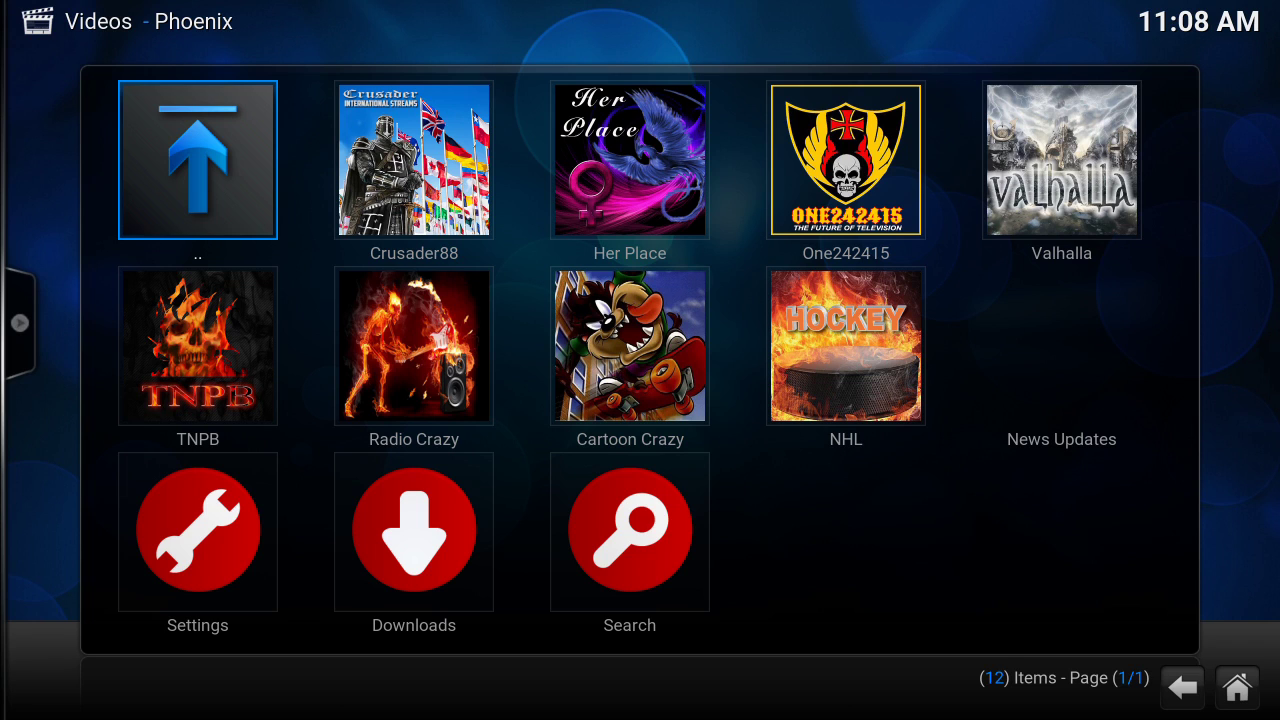
key("Left")
key("Return")
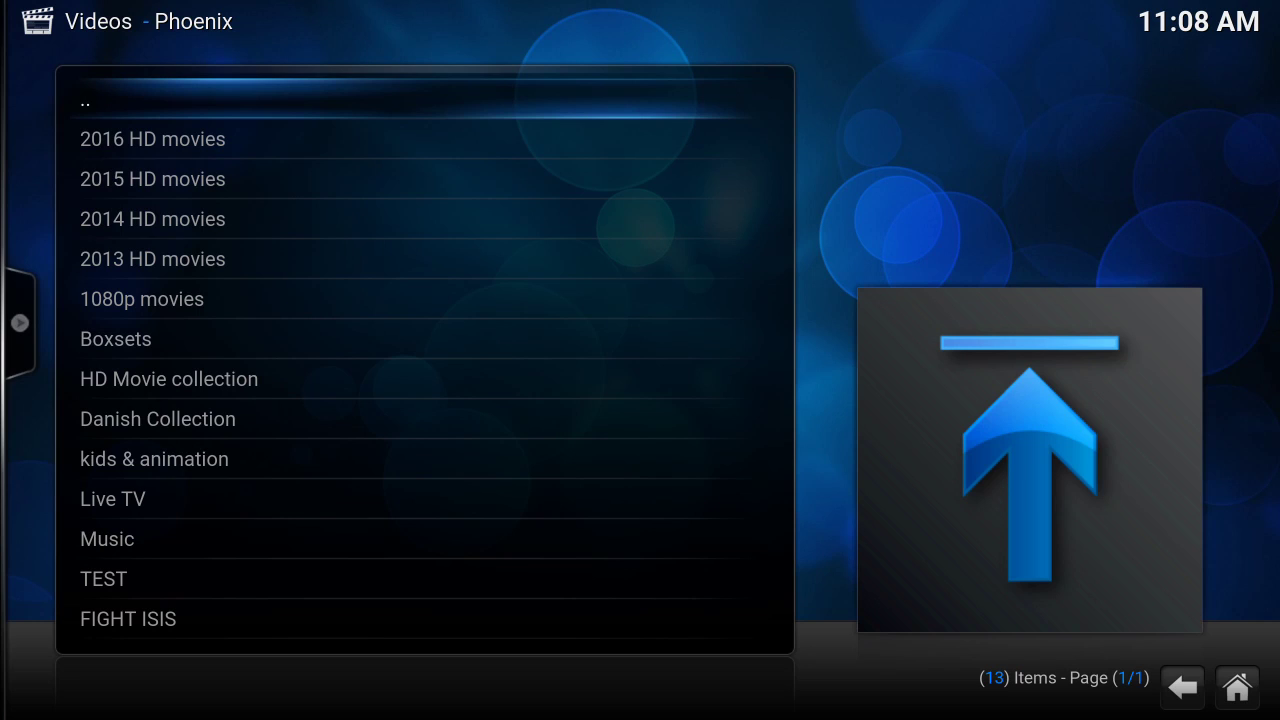
- Open the LIVE GAMES list within the Live TV category of Phoenix's Valhalla section
key("Up")
key("Up")
key("Up")
key("Up")
key("Return")
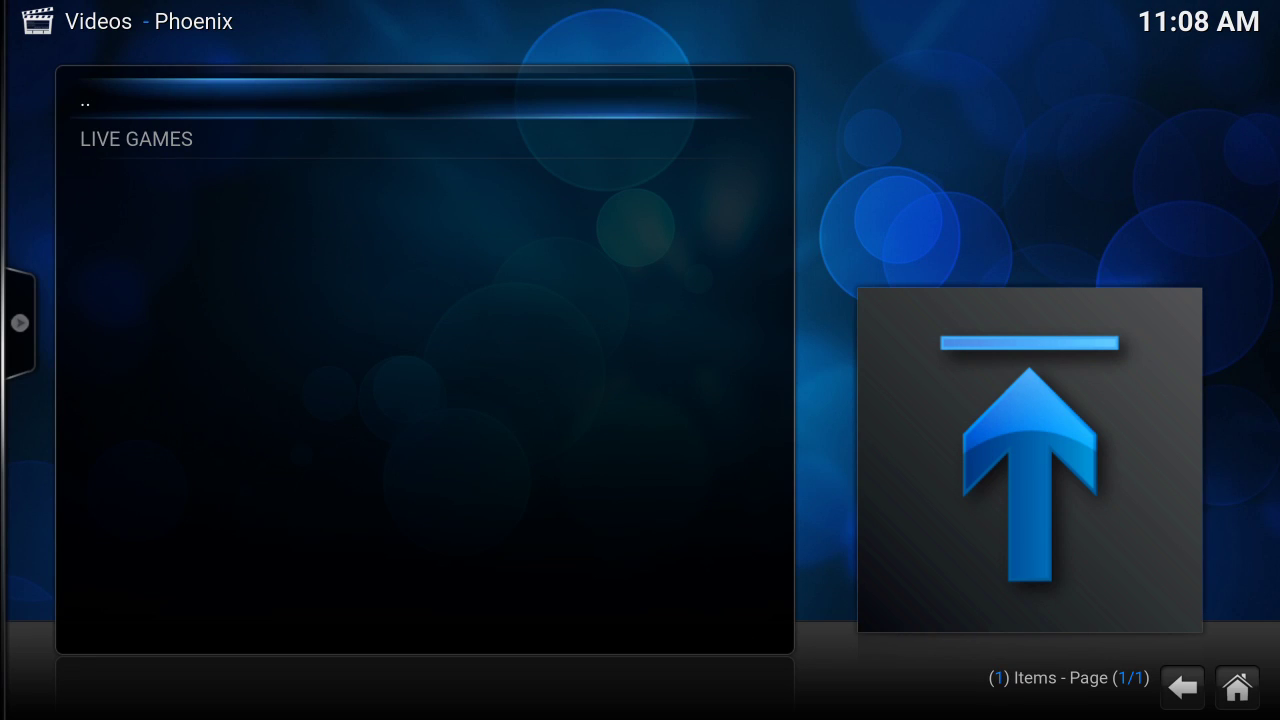
key("Down")
key("Return")
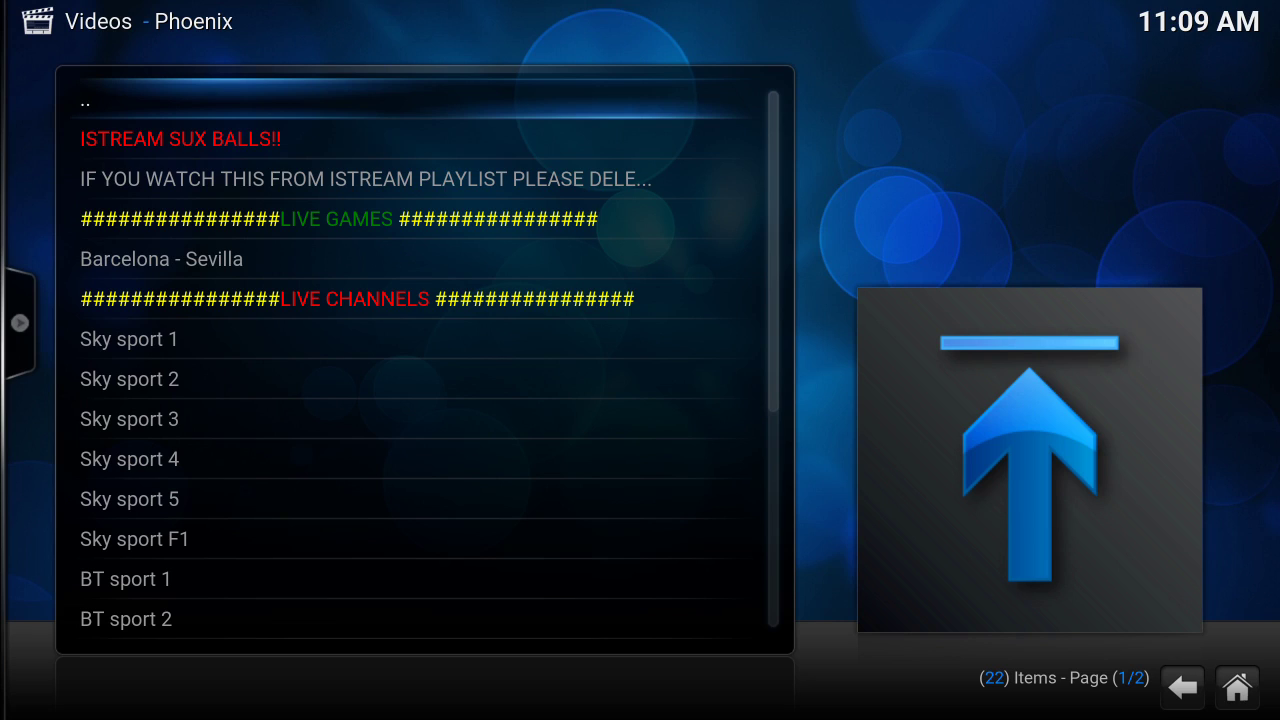
- Look over the live games and sports channels, and return to the Valhalla categories
key("Down")
key("Down")
key("Down")
key("Return")
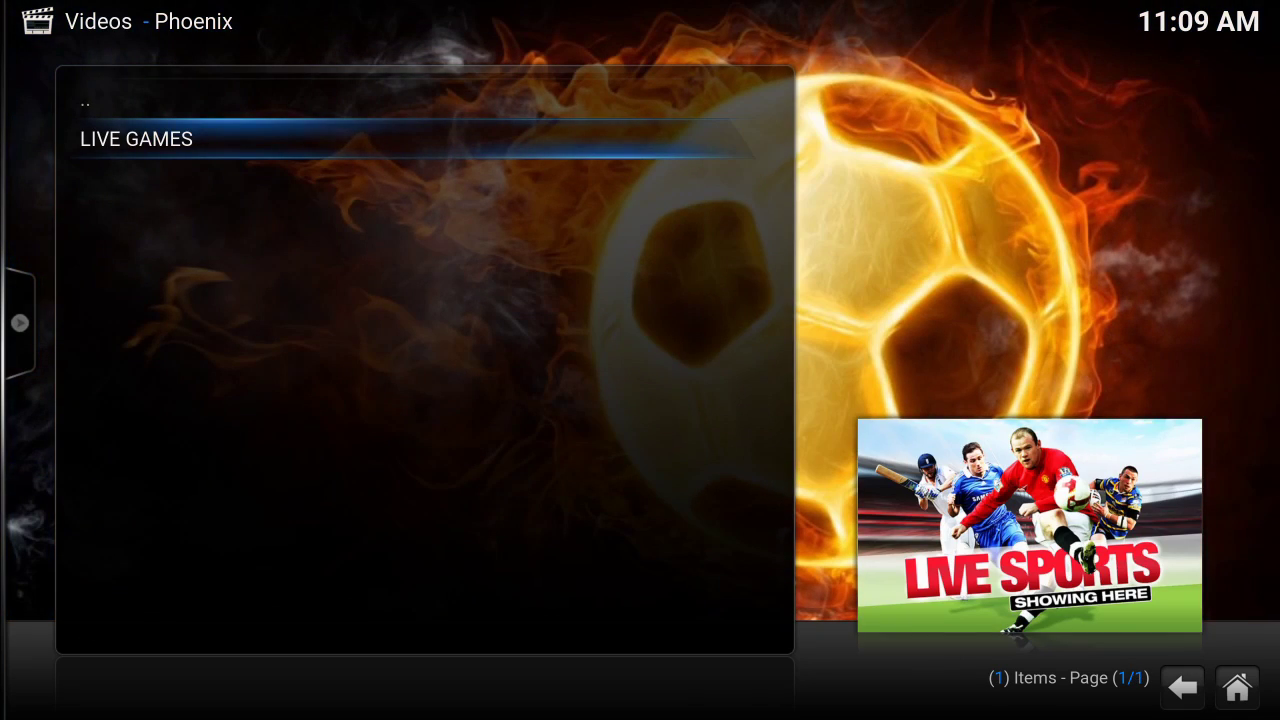
key("BackSpace")
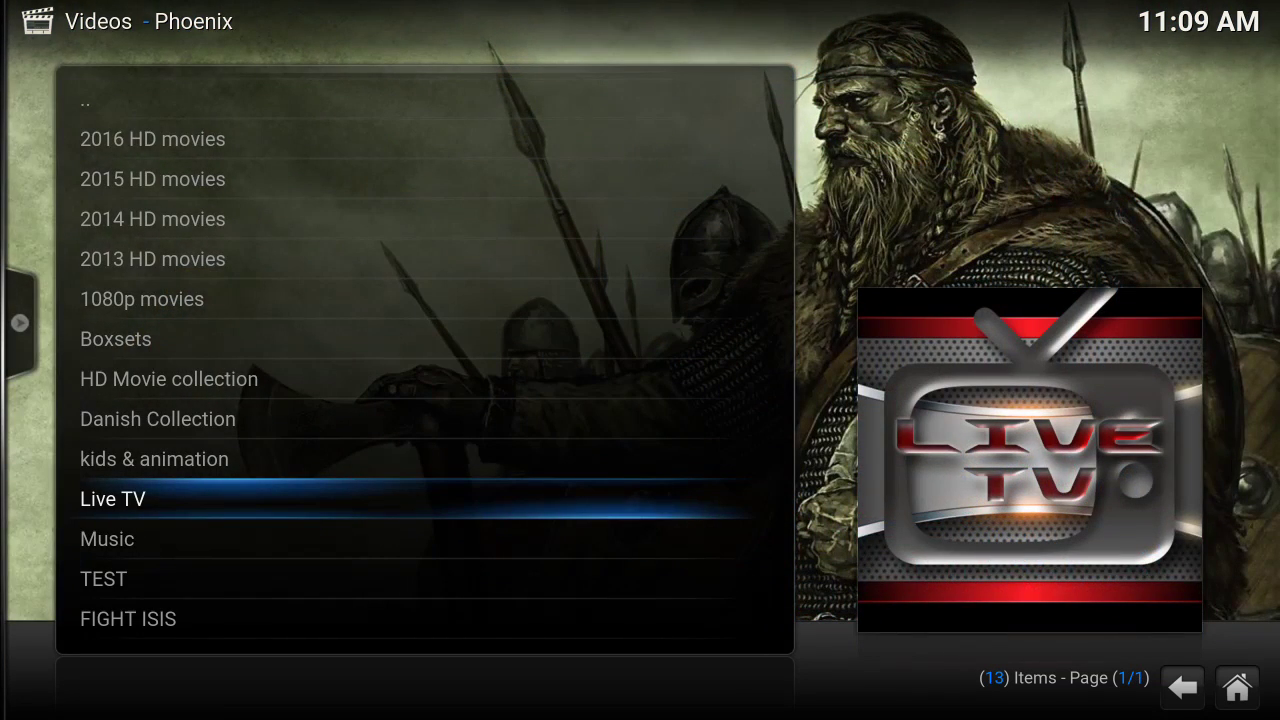
- Open the 2016 HD movies category to view its film list
key("Down")
key("Down")
key("Down")
key("Down")
key("Down")
key("Return")
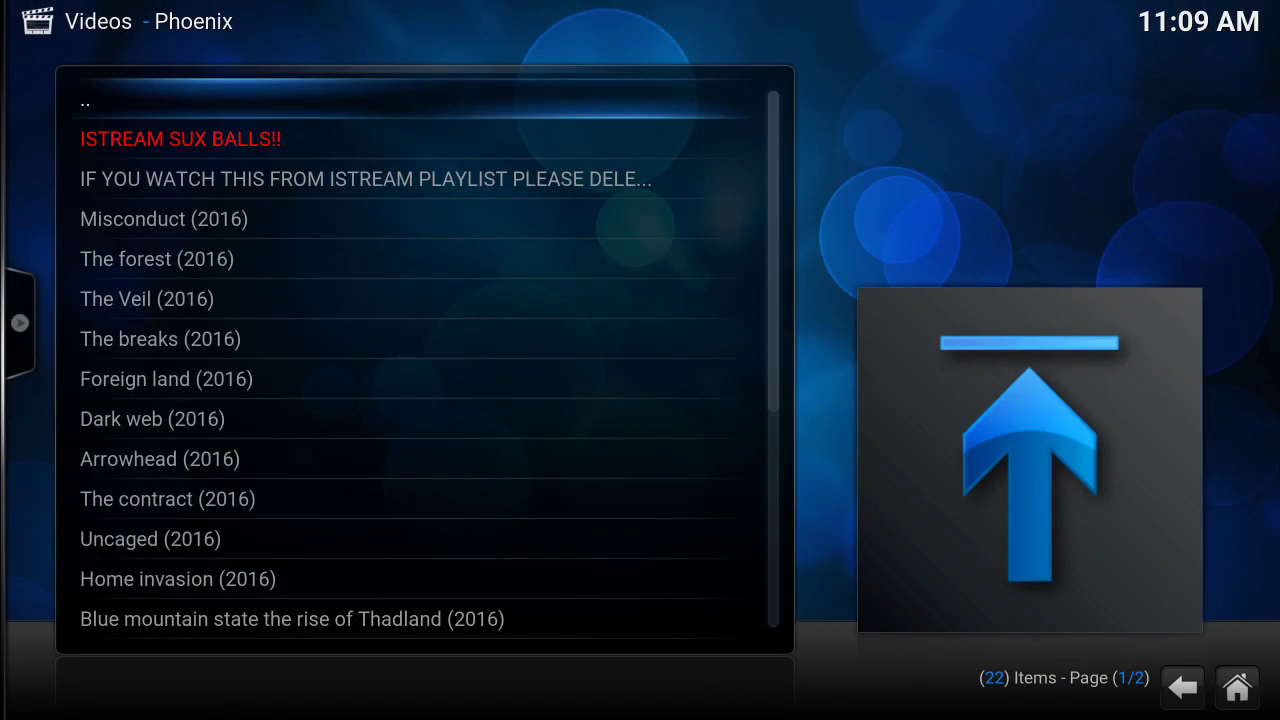
- Look through the titles in the 2016 HD movies list
key("Down")
key("Down")
key("Down")
key("Down")
key("Down")
key("Down")
key("Down")
key("Down")
key("Down")
key("Down")
key("Down")
key("Down")
key("Down")
key("Down")
key("Down")
key("Down")
key("Down")
key("Down")
key("Down")
key("Down")
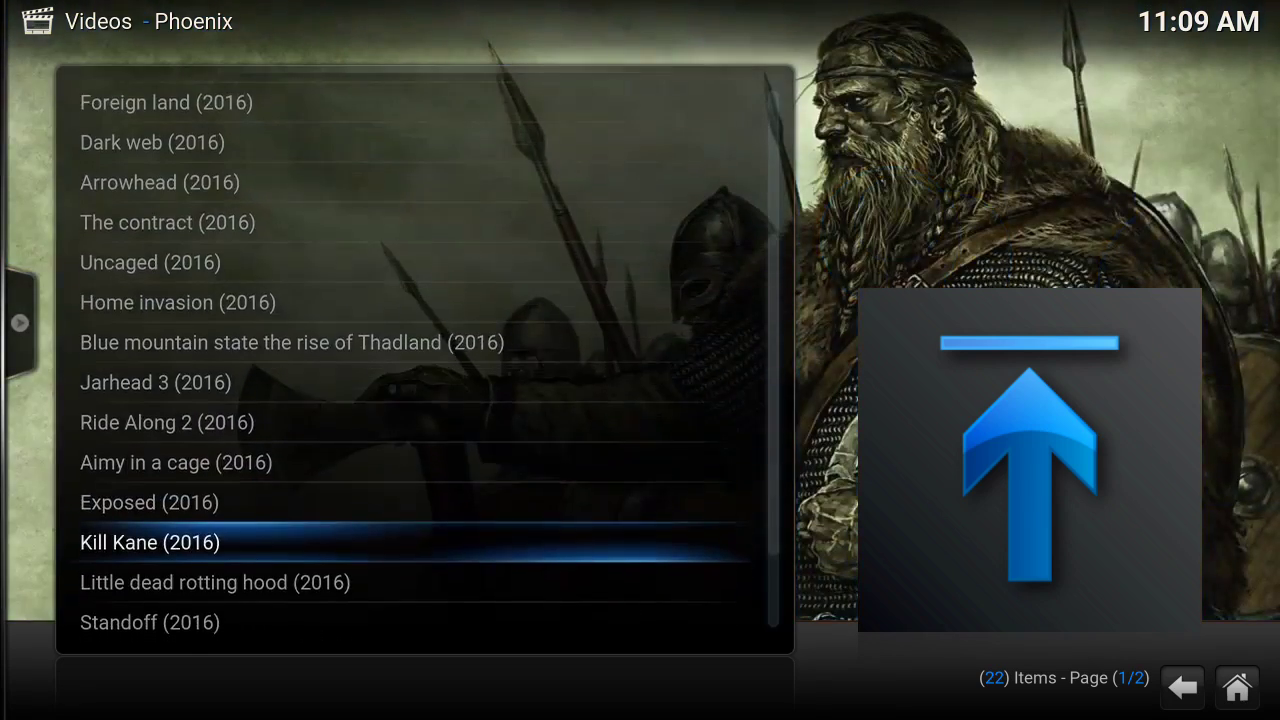
- Open Ride Along 2 (2016) from the film list and play its Link 1 stream
key("Up")
key("Up")
key("Up")
key("Up")
key("Up")
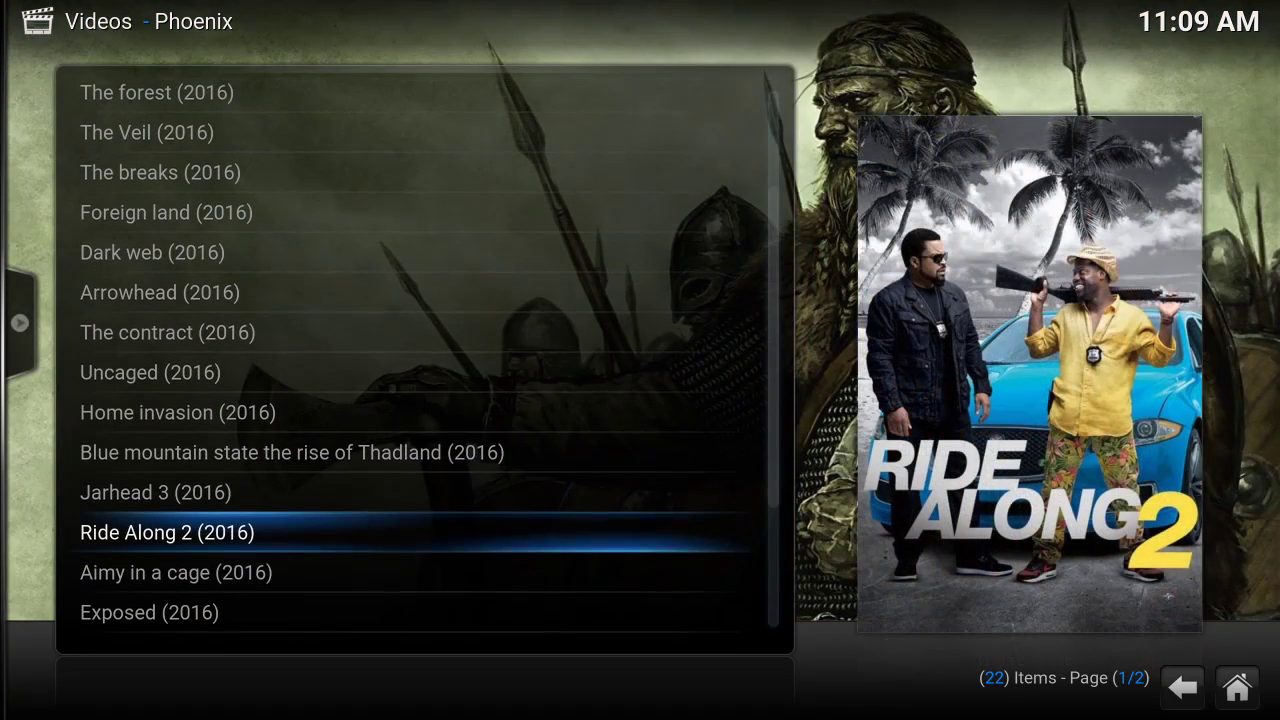
key("Return")
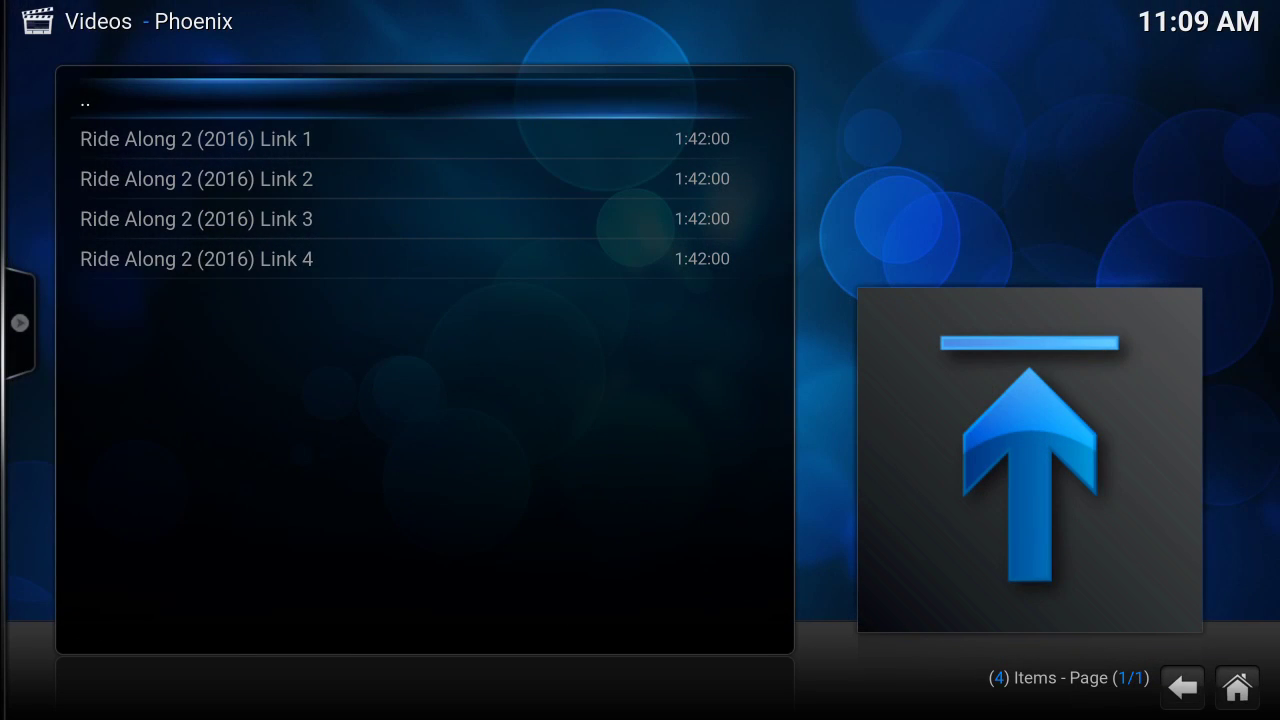
key("Down")
key("Return")
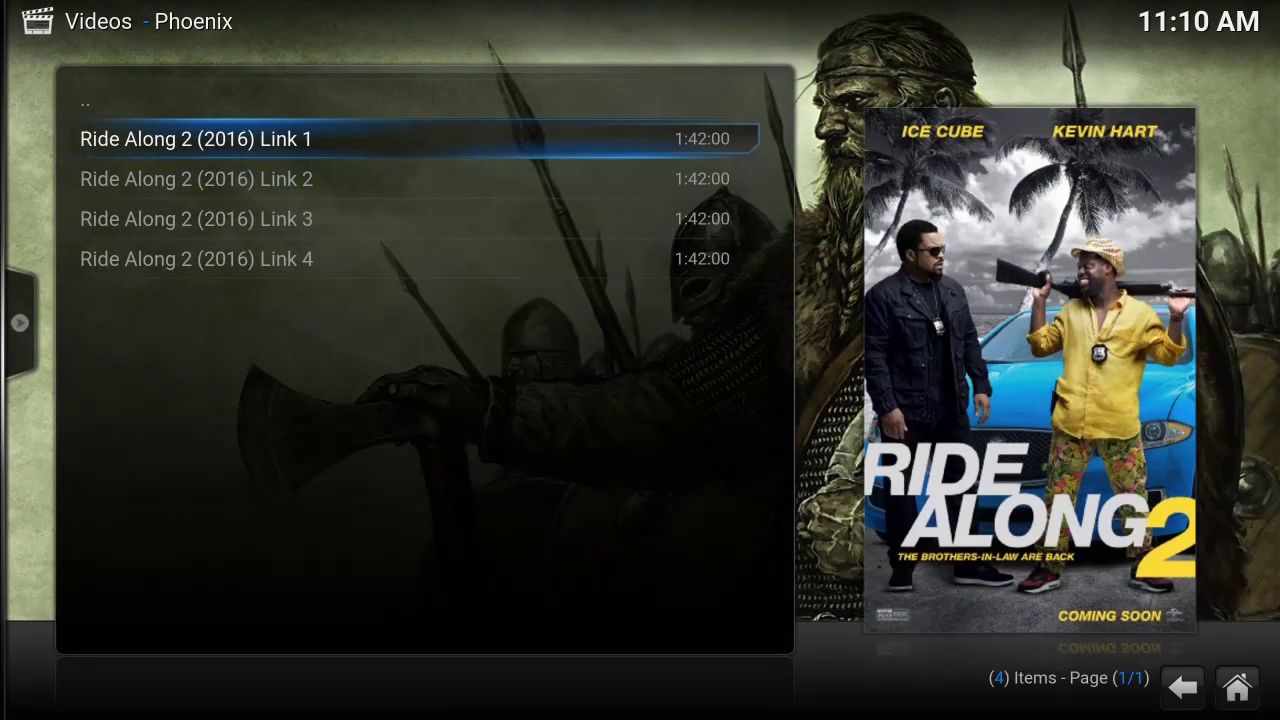
- Return to the Valhalla categories and open the 2015 HD movies list
key("BackSpace")
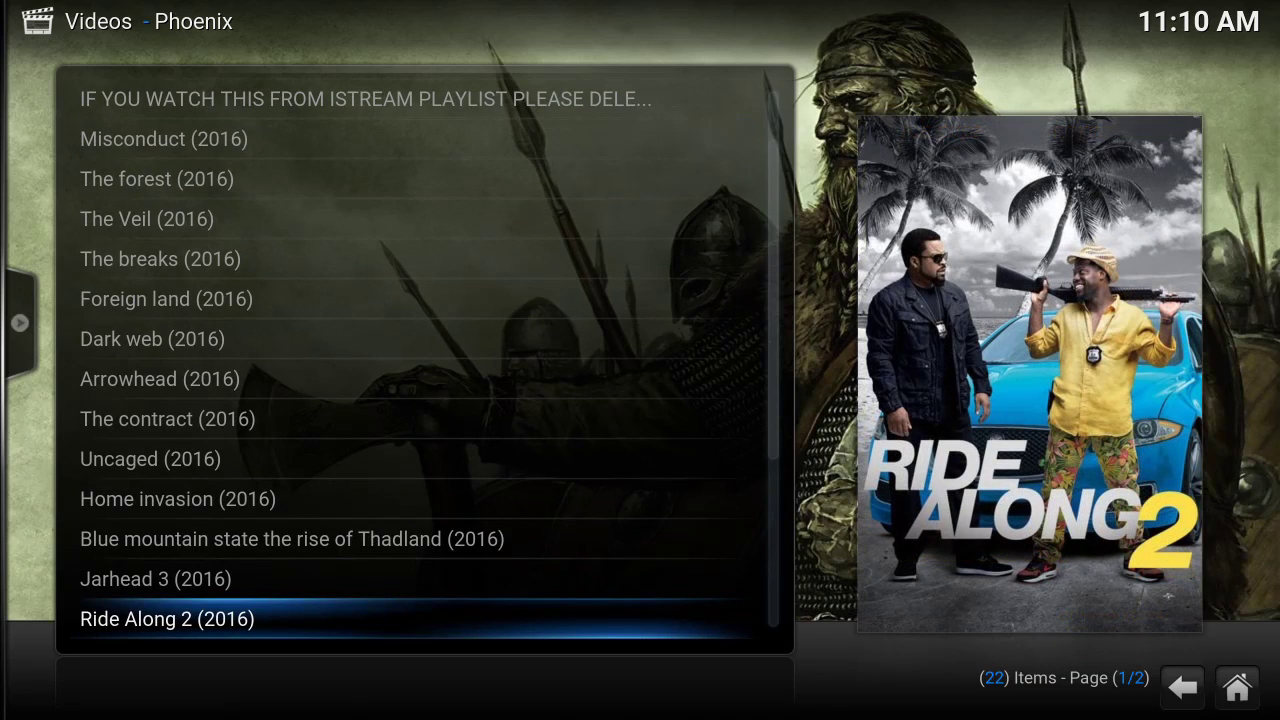
key("BackSpace")
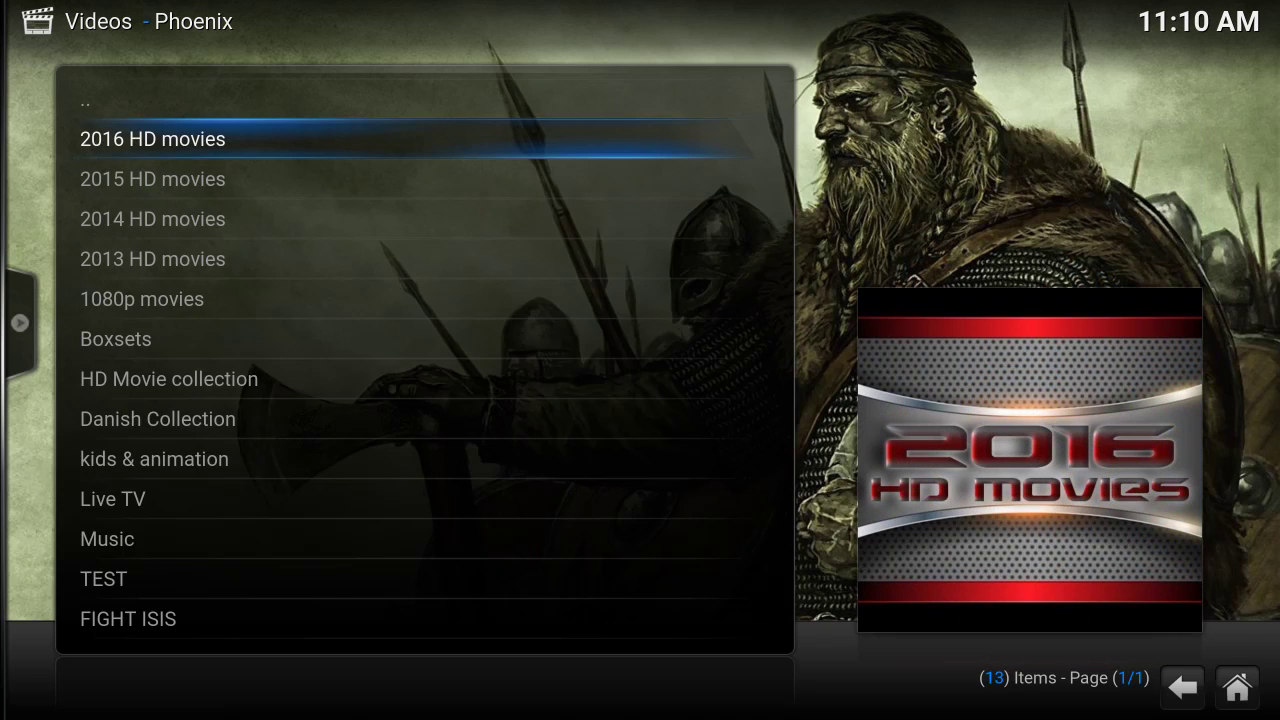
key("Down")
key("Return")
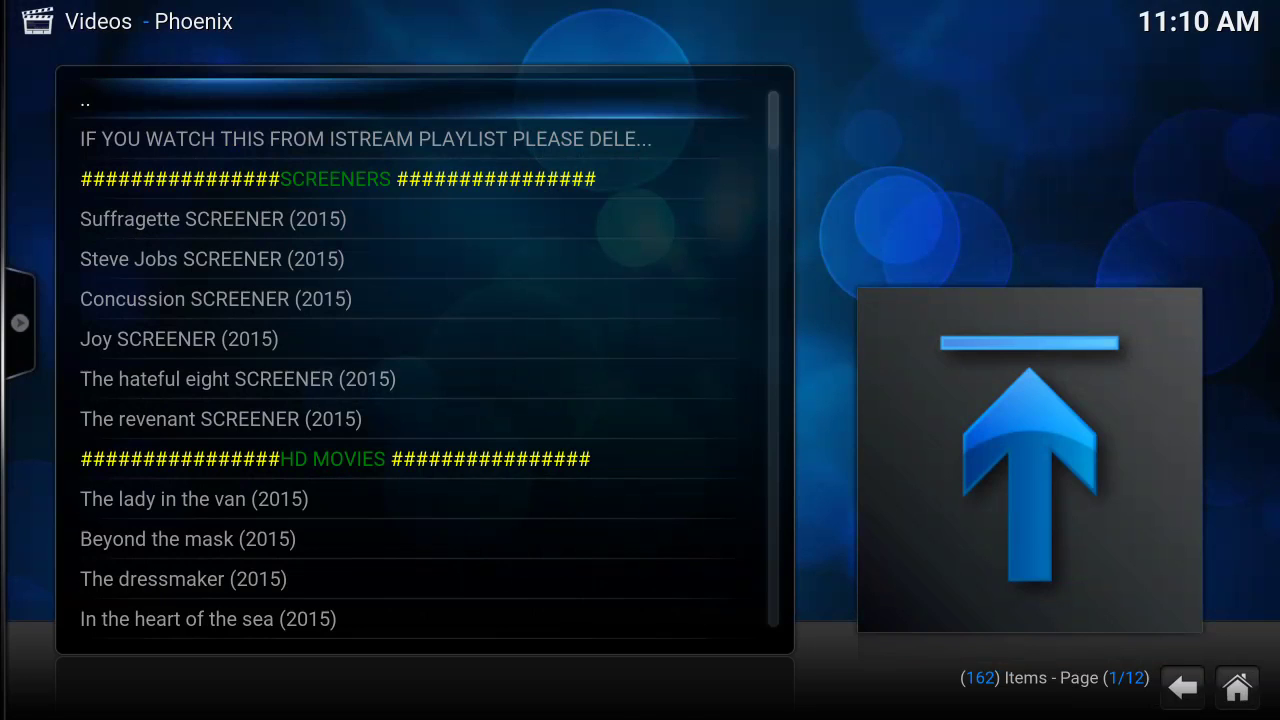
- Leave the Valhalla section and open the TV Shows list in Phoenix's Her Place section
key("BackSpace")
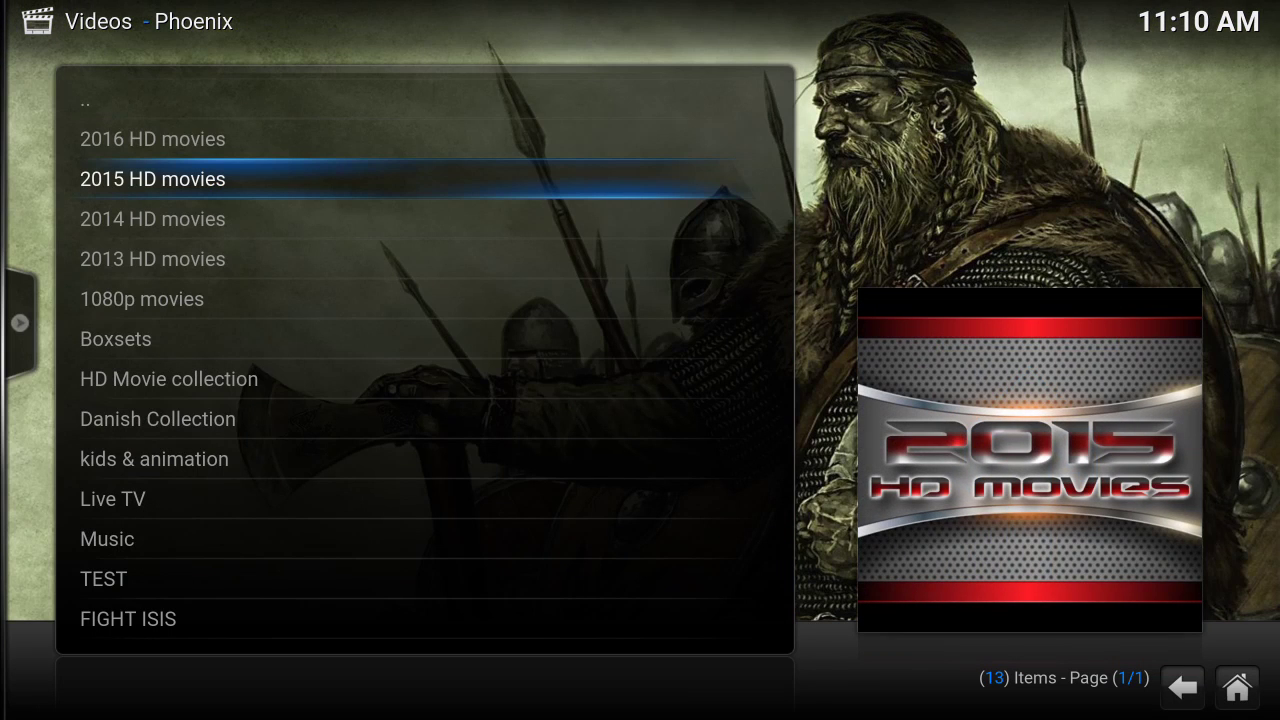
key("BackSpace")
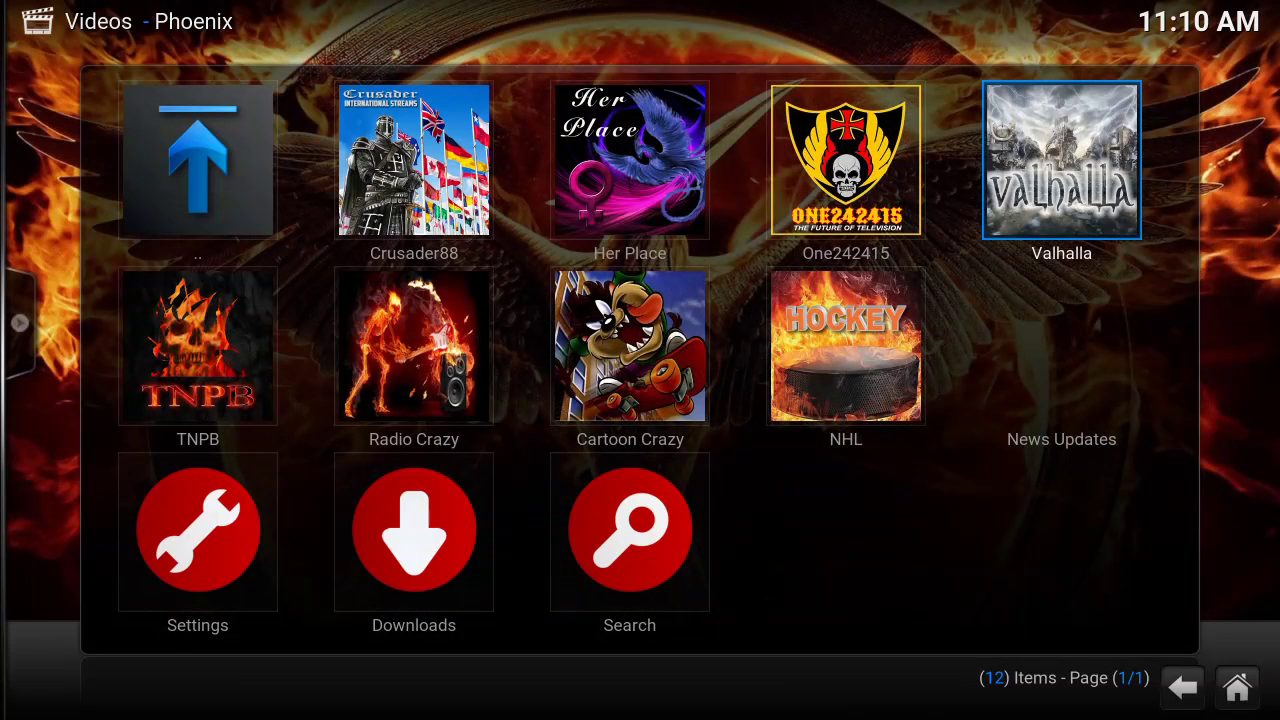
key("Left")
key("Left")
key("Return")
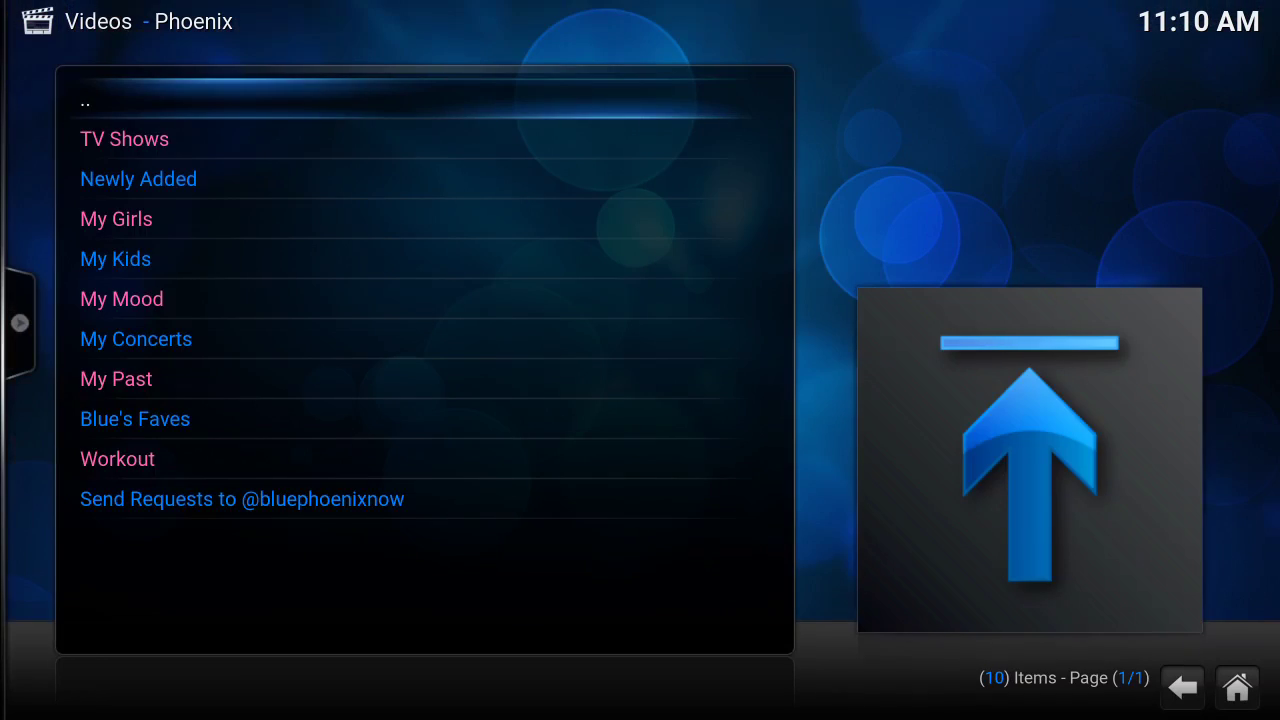
key("Down")
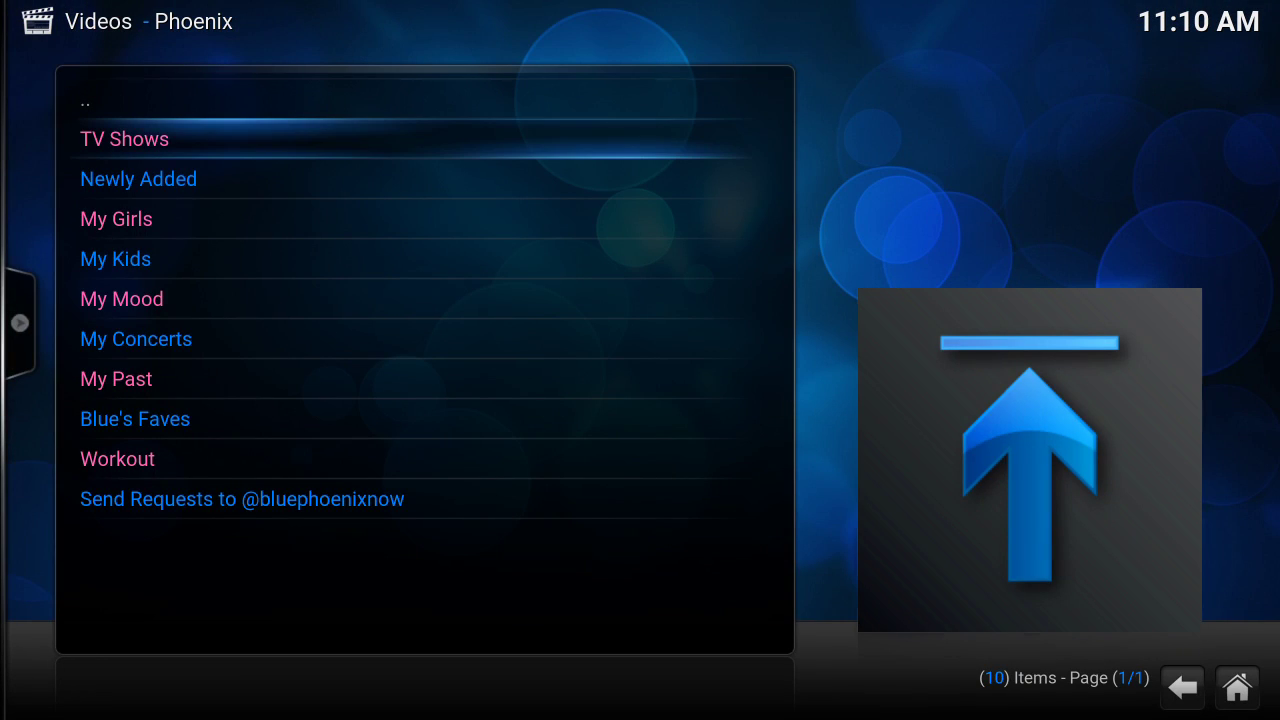
key("Return")
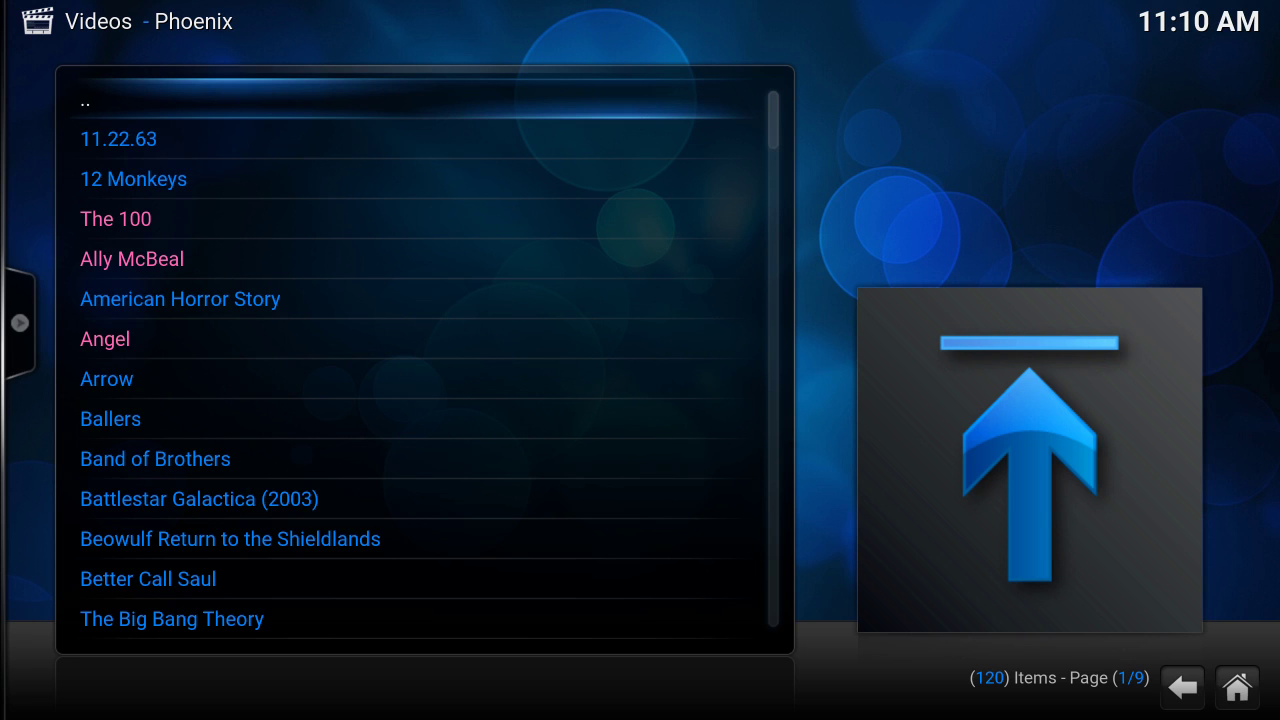
- Open The Big Bang Theory from the TV shows list and select its Season 1
key("Page_Down")
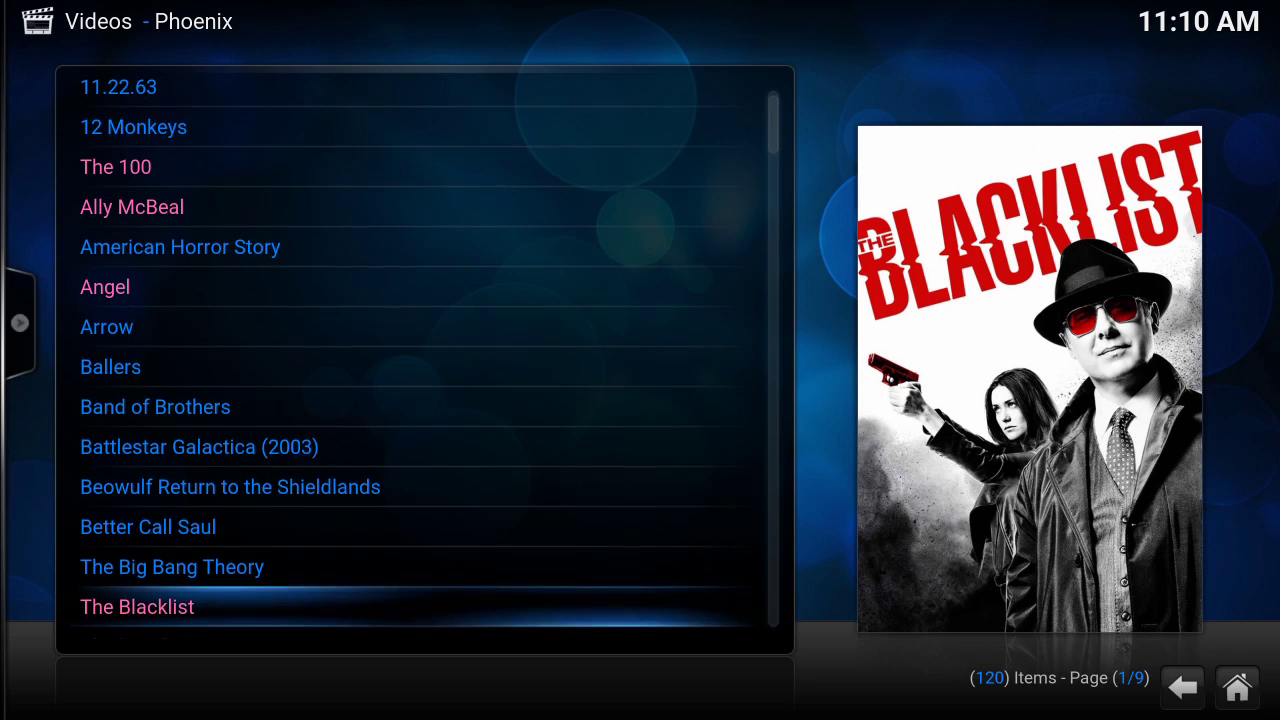
key("Up")
key("Return")
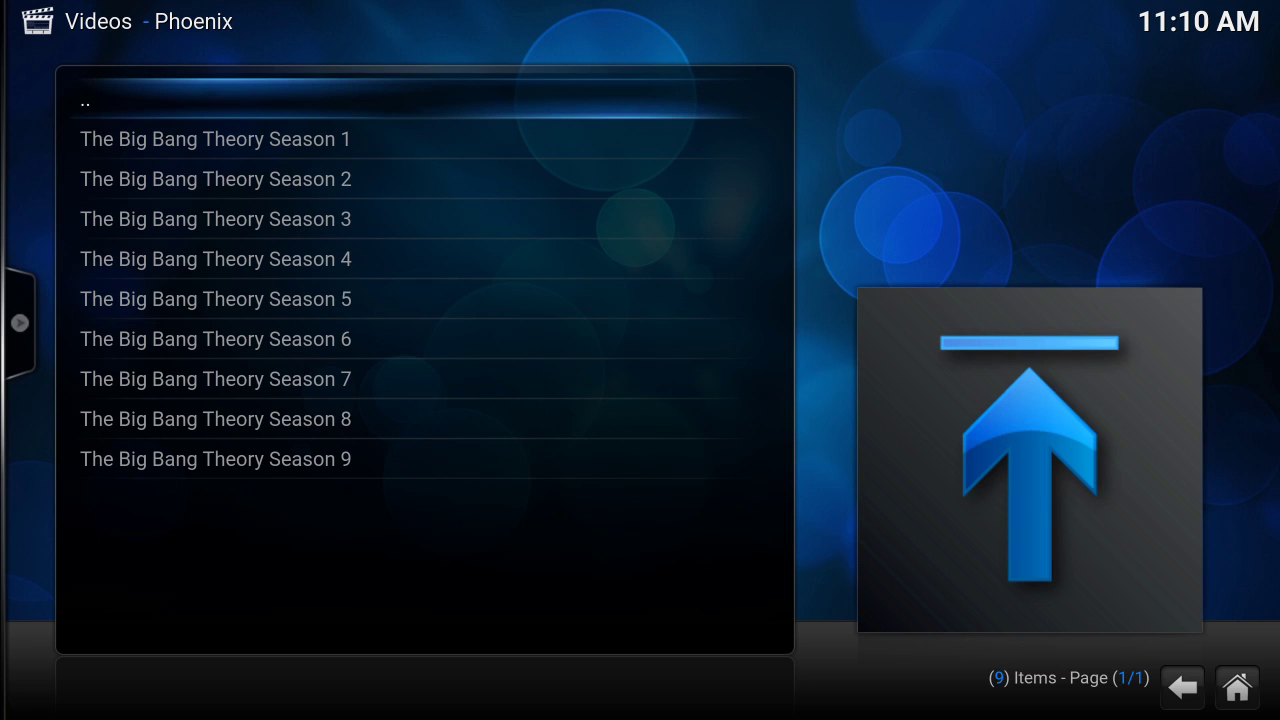
key("Down")
key("Return")
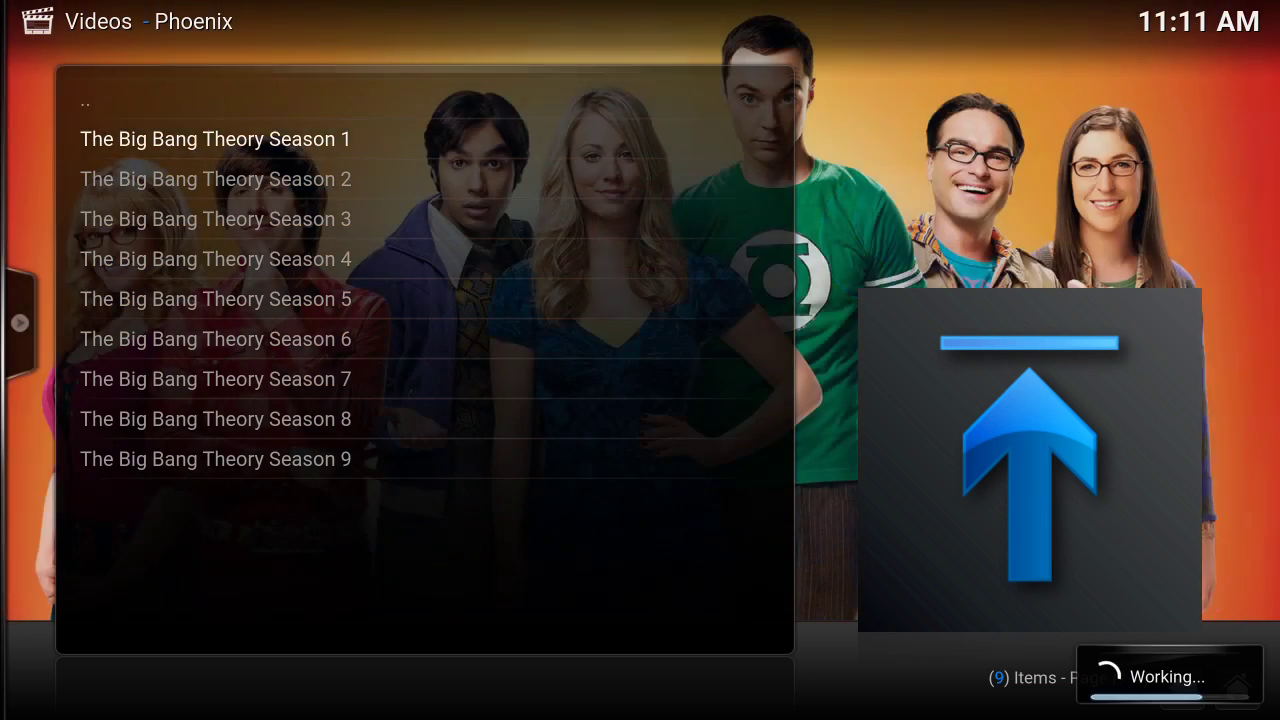
- Leave The Big Bang Theory and the Phoenix add-on, and return to the Kodi home screen
key("BackSpace")
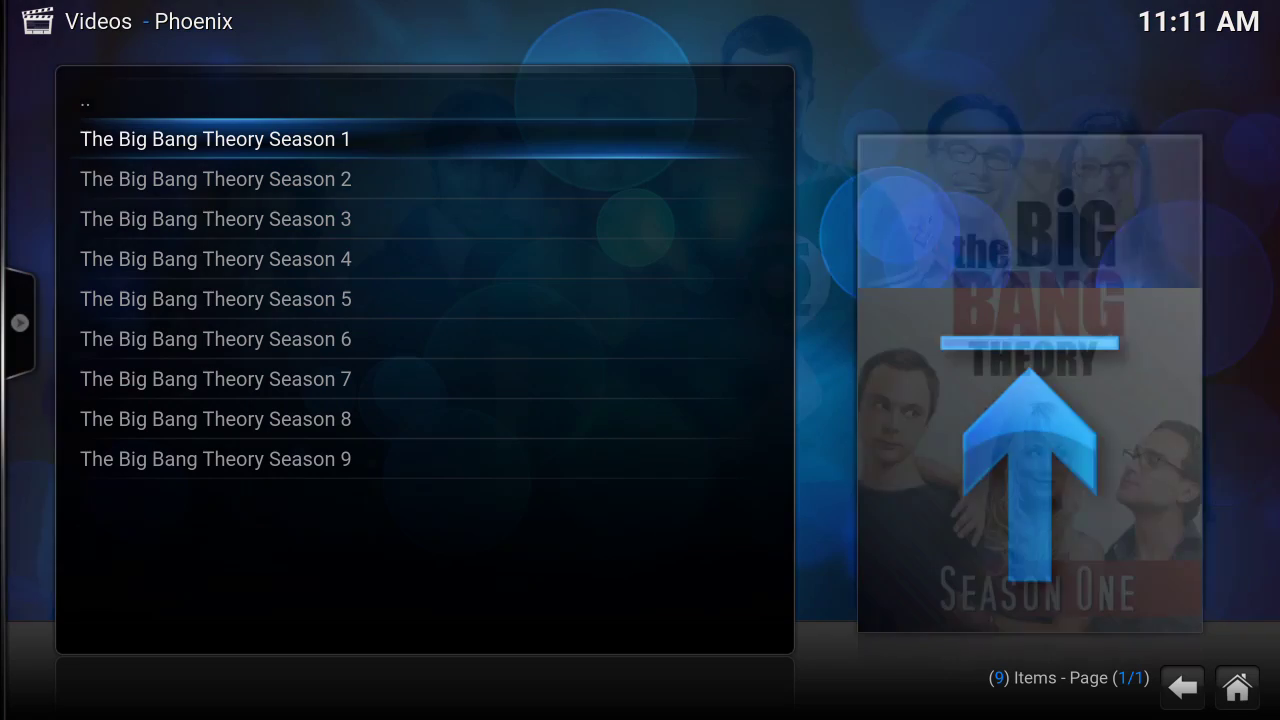
key("BackSpace")
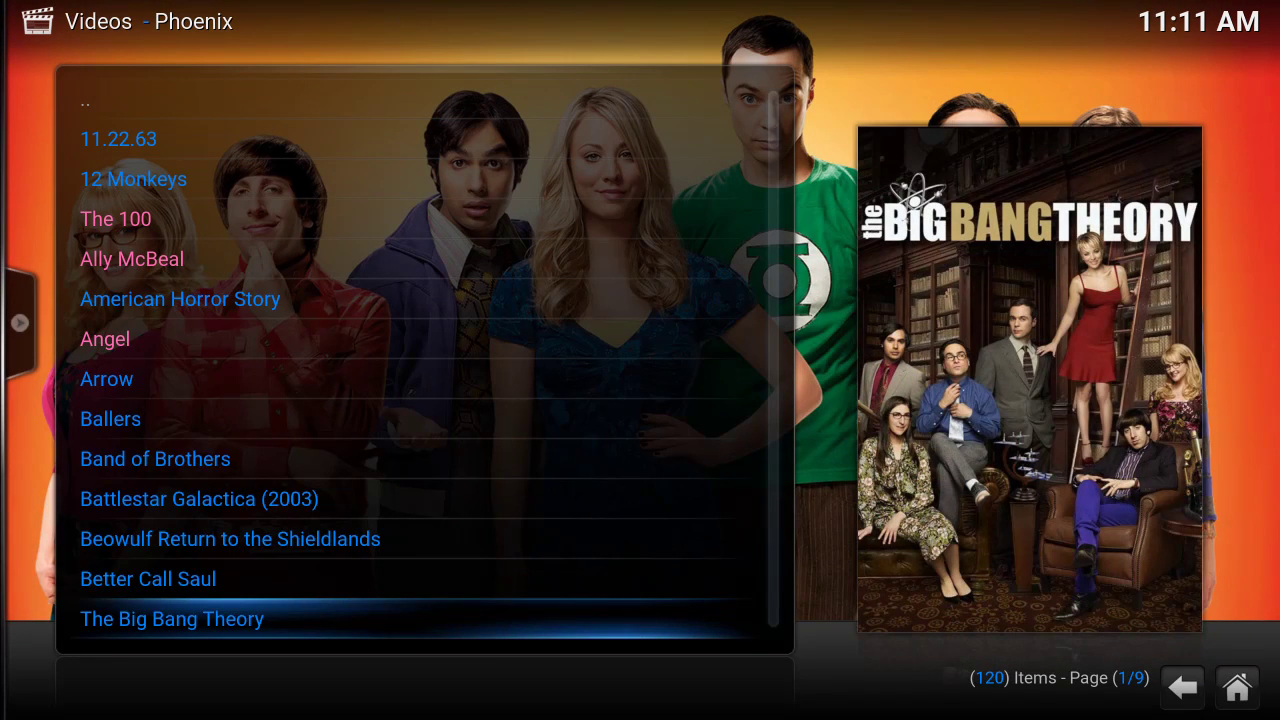
key("BackSpace")
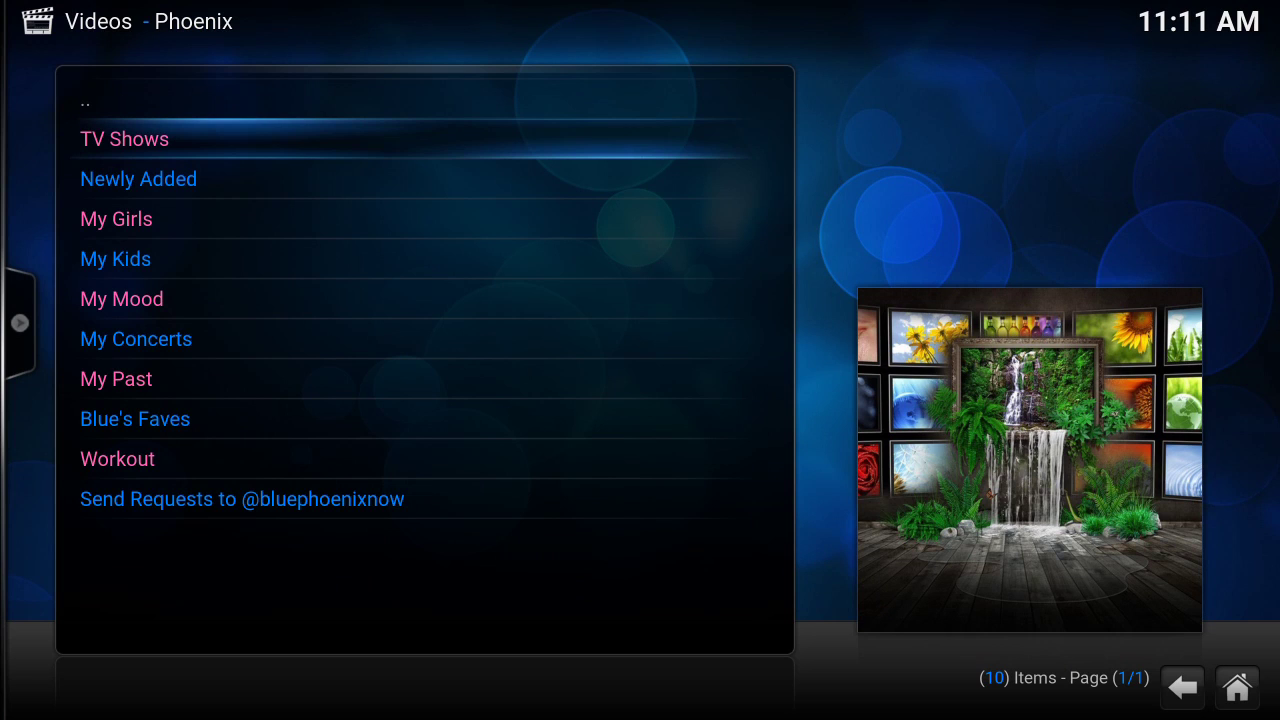
key("BackSpace")
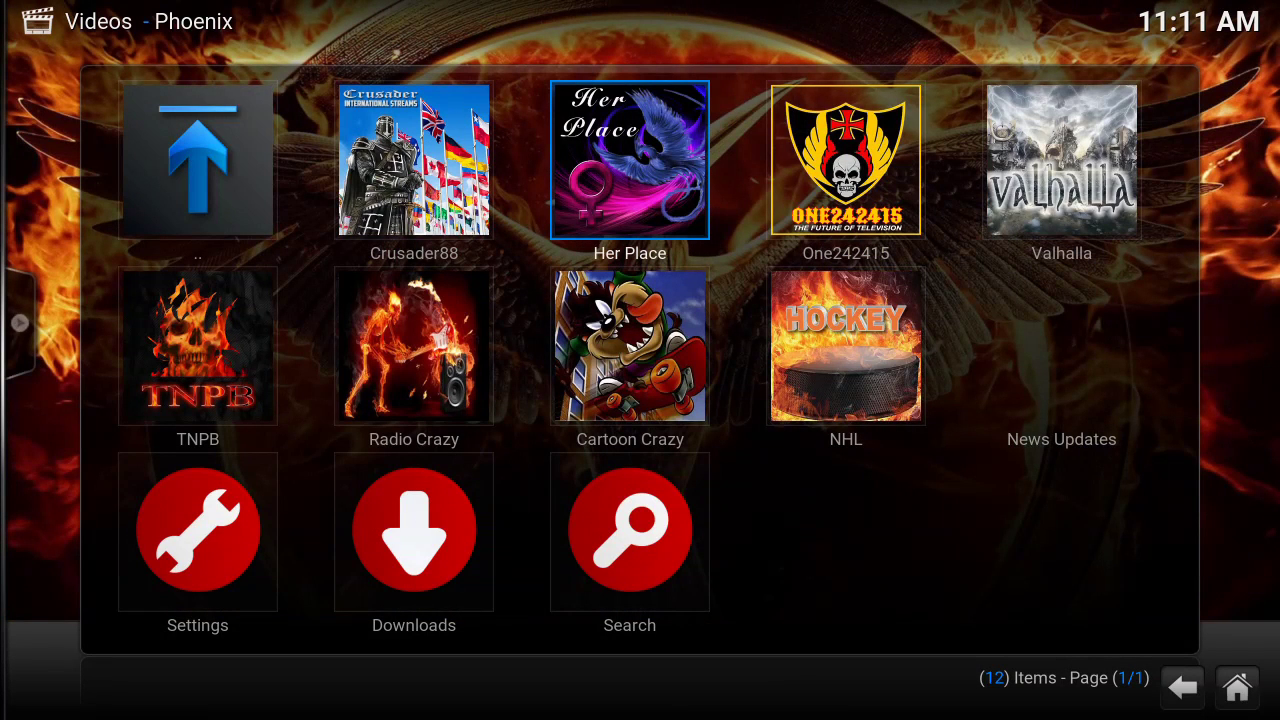
key("BackSpace")
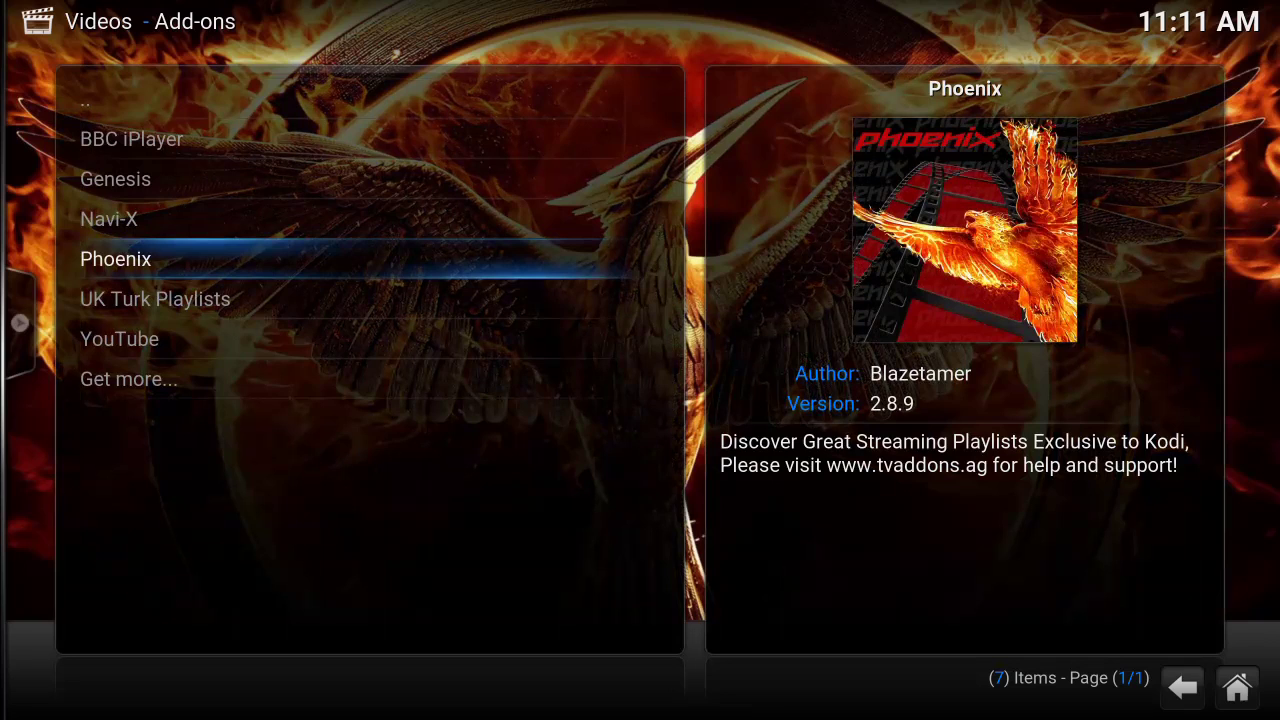
key("BackSpace")
key("BackSpace")
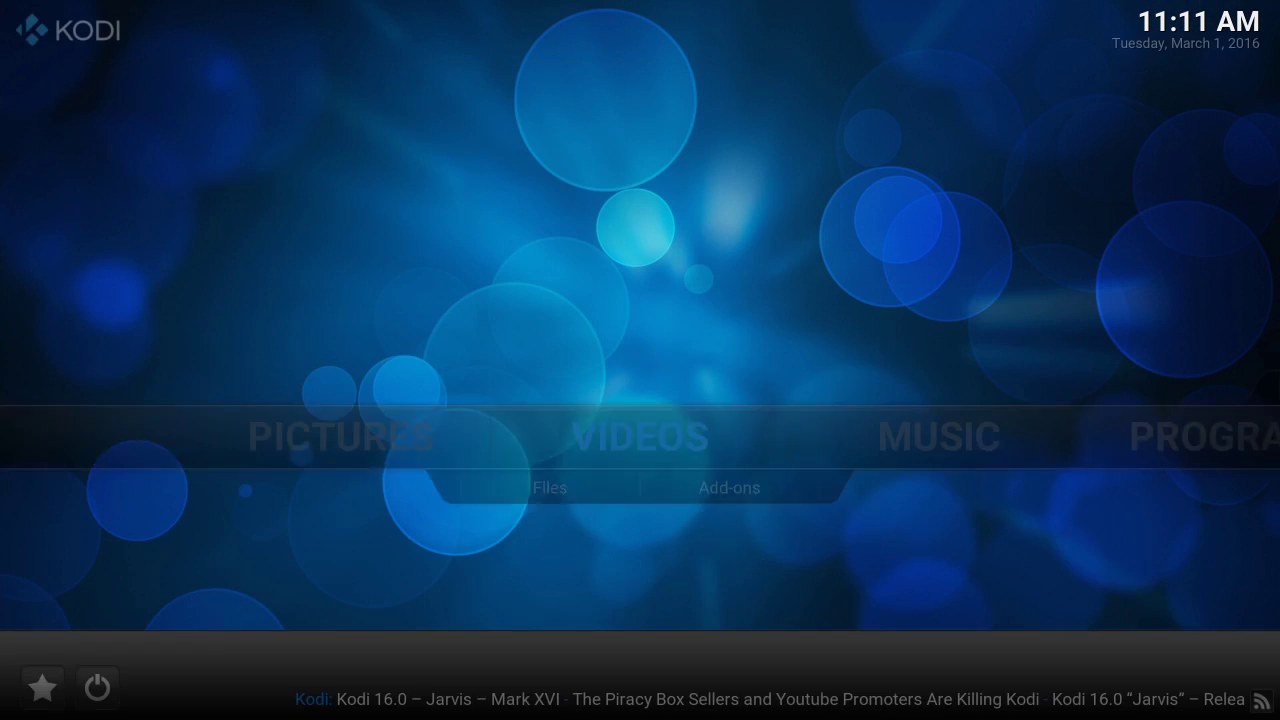